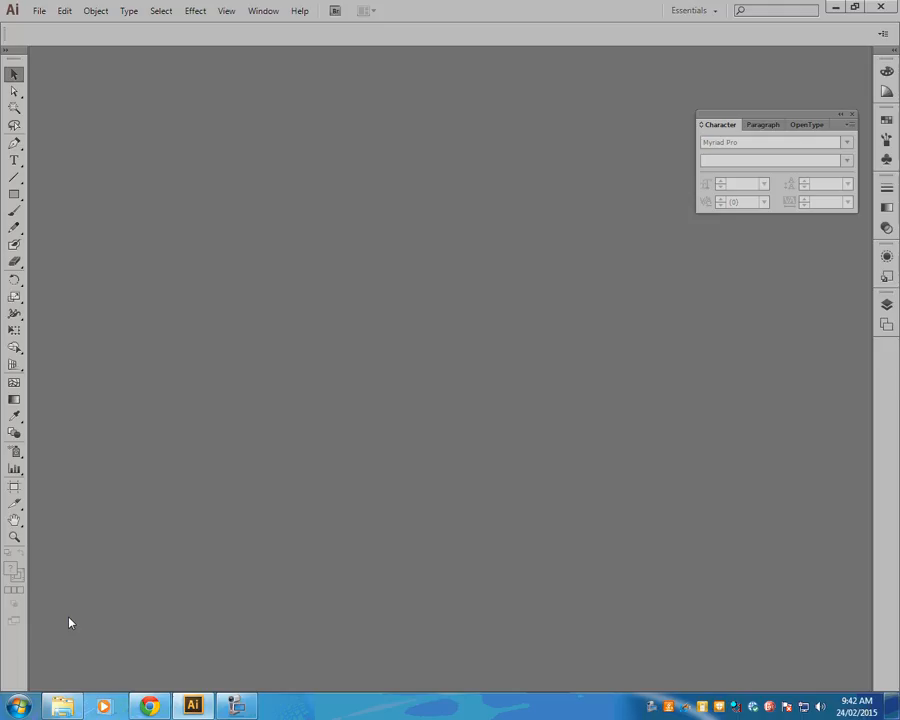
Step: Create a new A4 document, 210 by 297 mm, using the Print profile
click(38, 12)
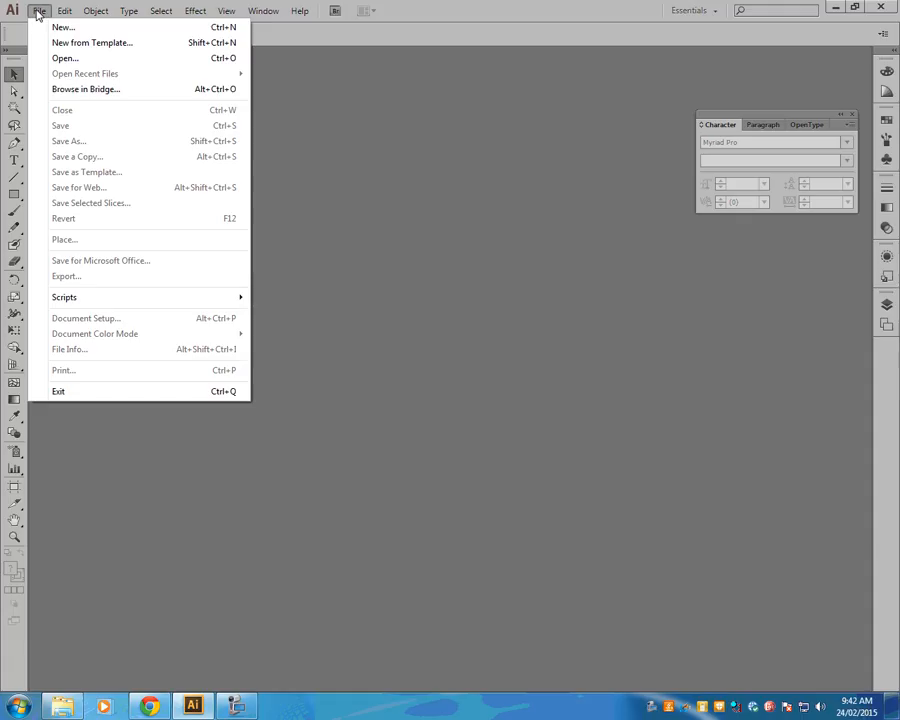
click(64, 30)
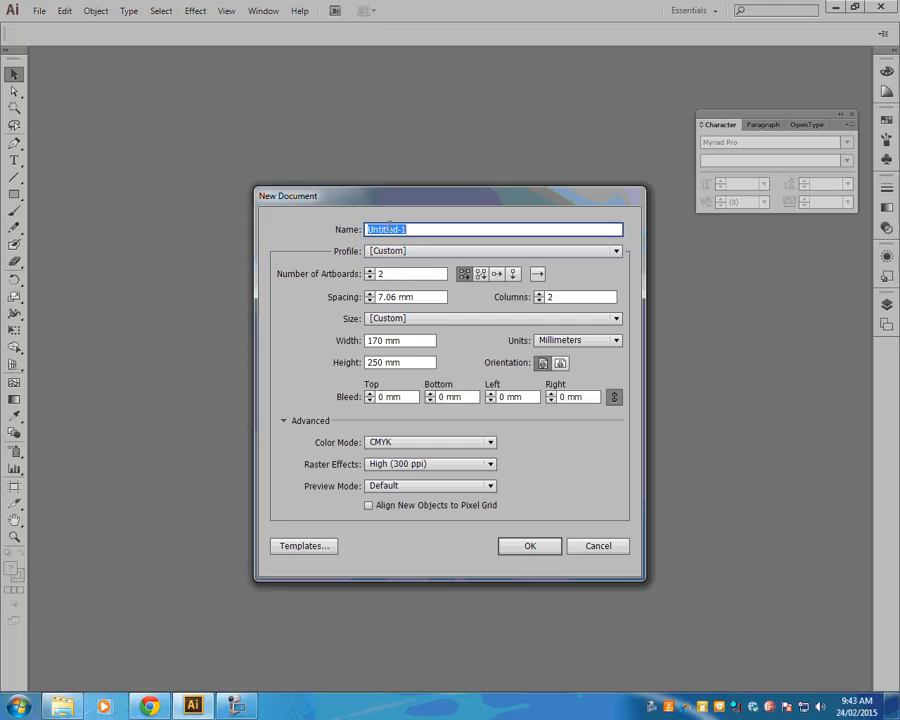
click(616, 252)
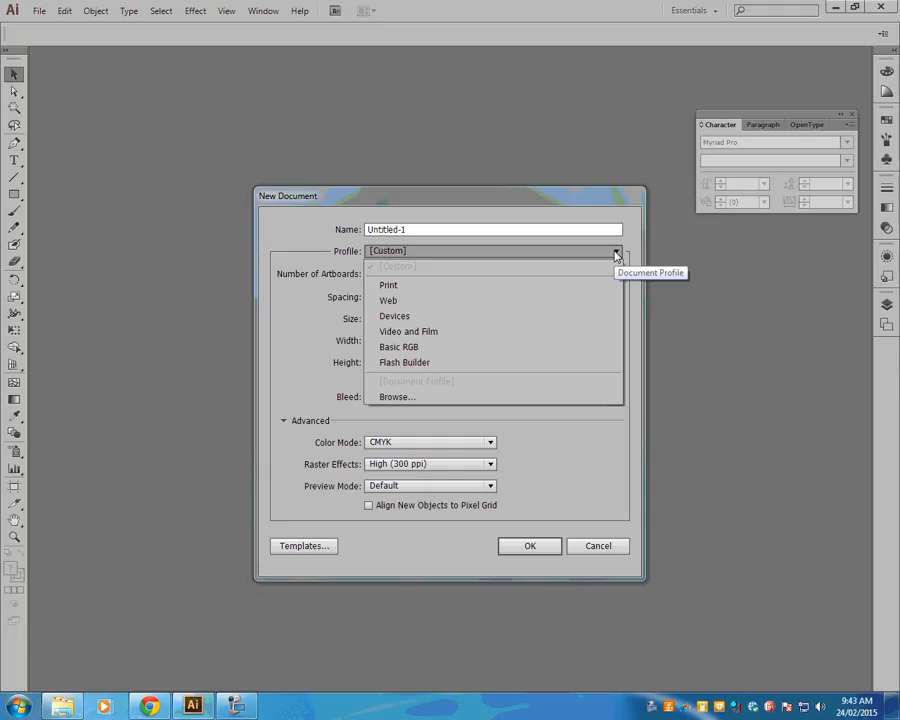
click(397, 289)
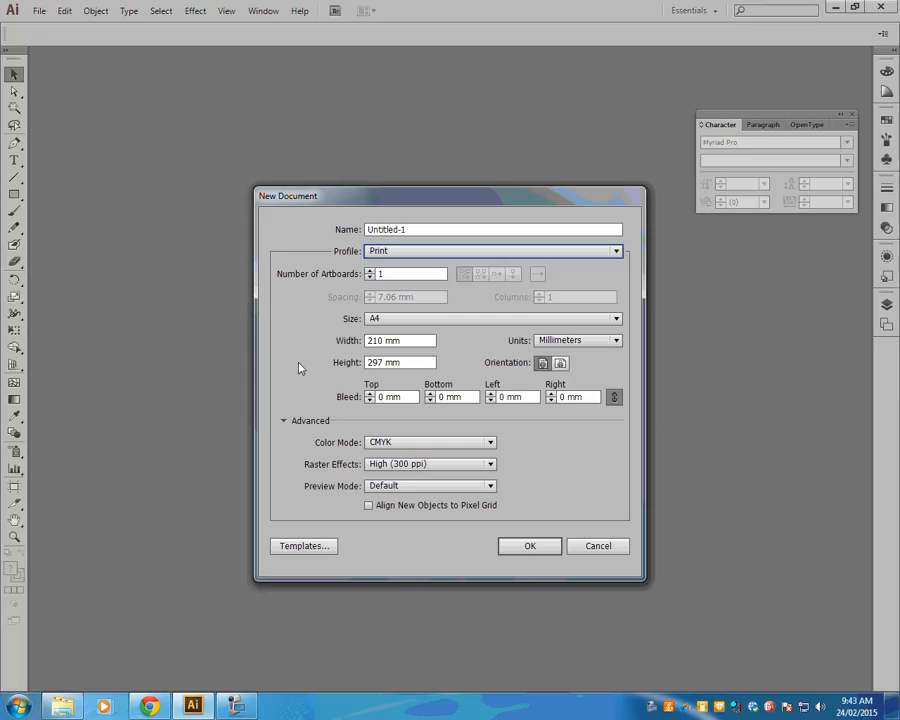
click(532, 547)
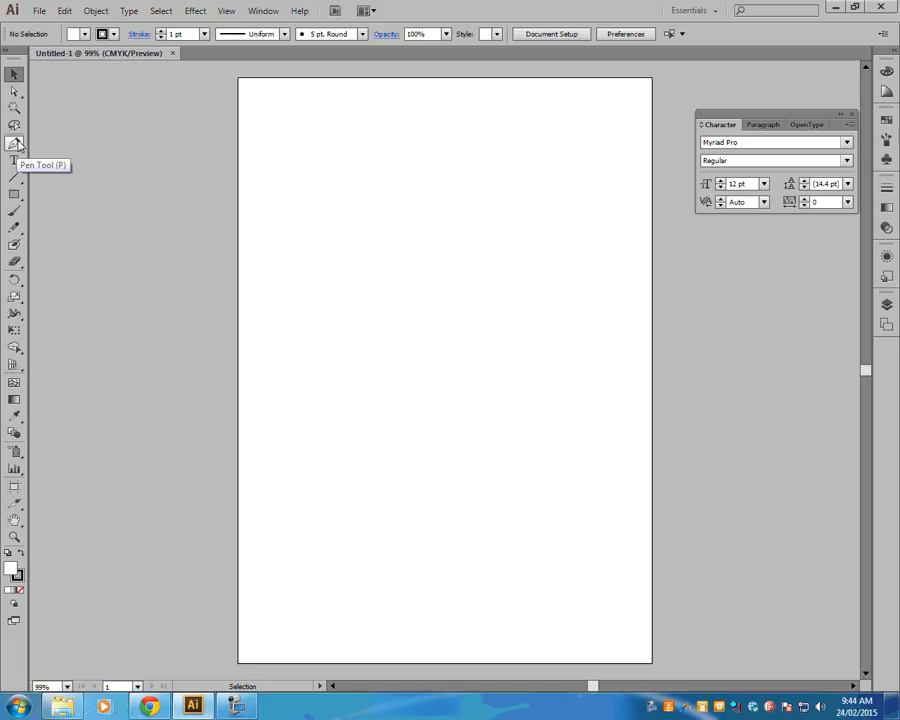
Step: Draw a closed, irregular six-sided shape with straight edges in the upper part of the page using the Pen tool
click(16, 146)
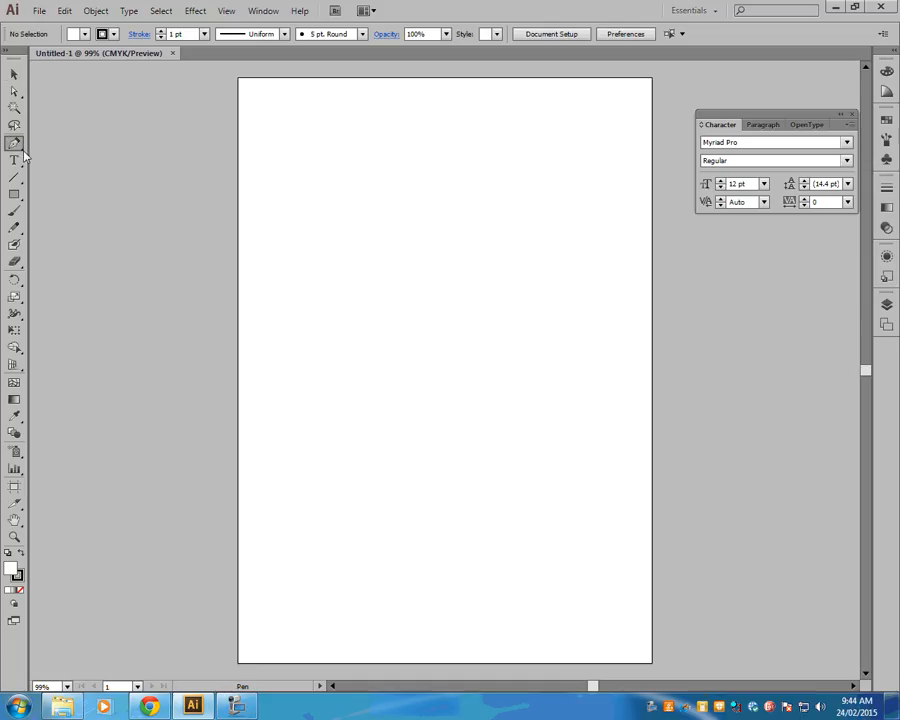
click(16, 146)
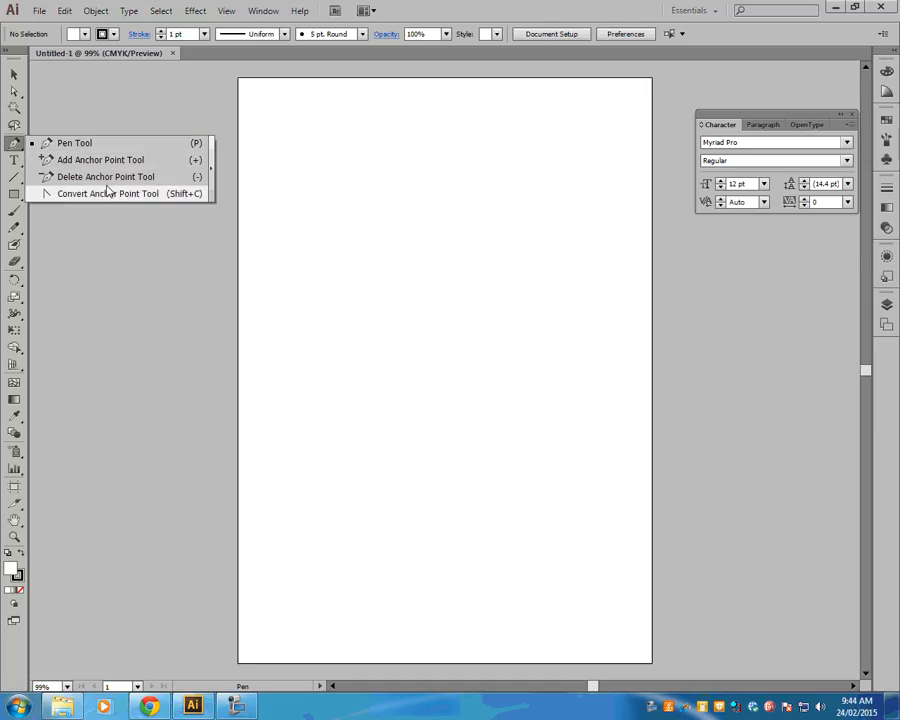
click(15, 146)
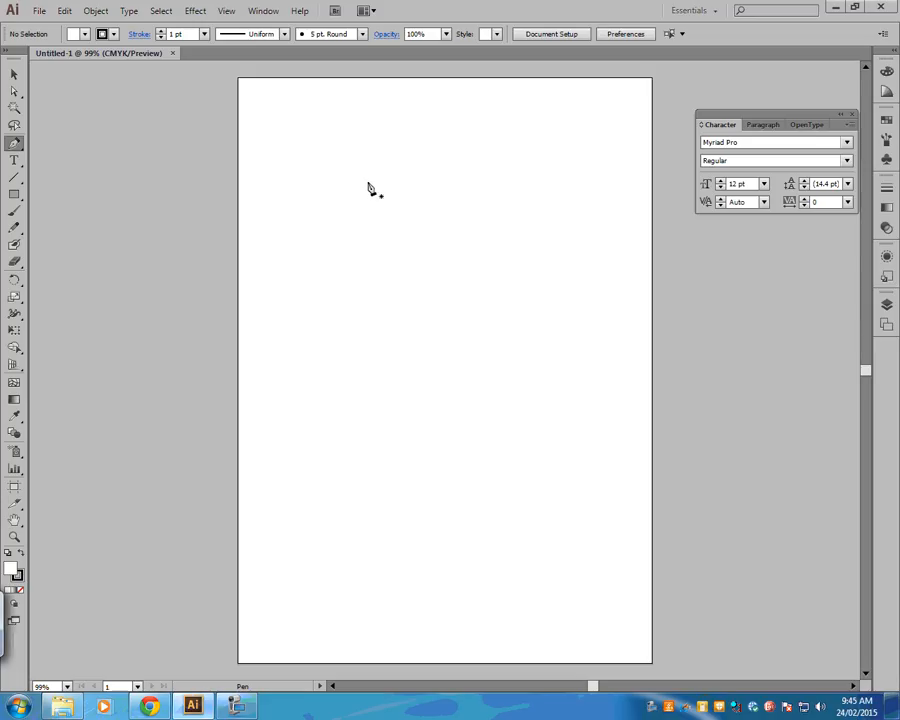
click(381, 155)
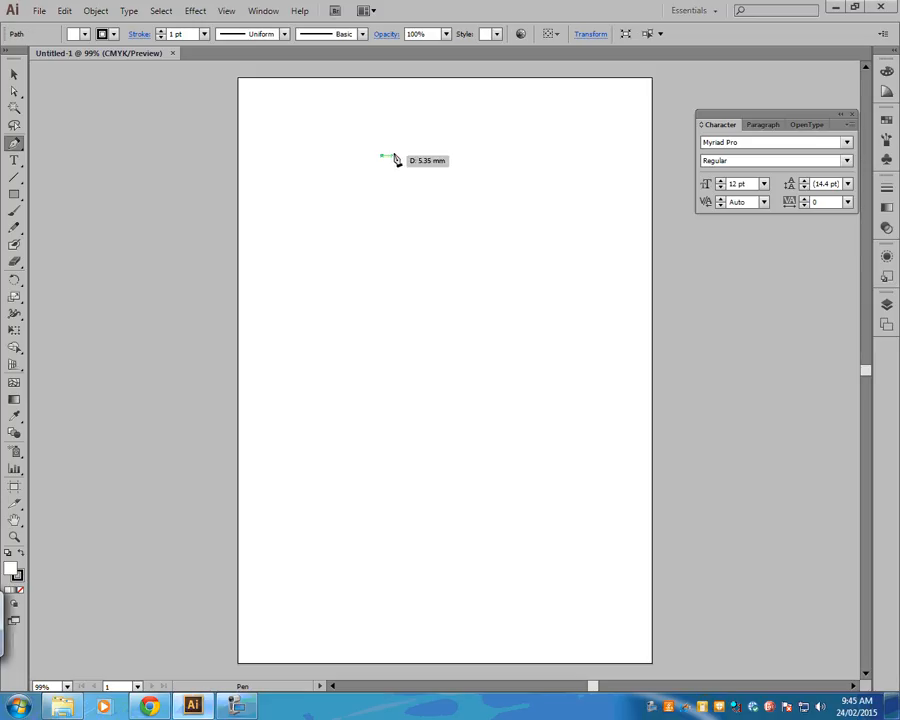
click(558, 135)
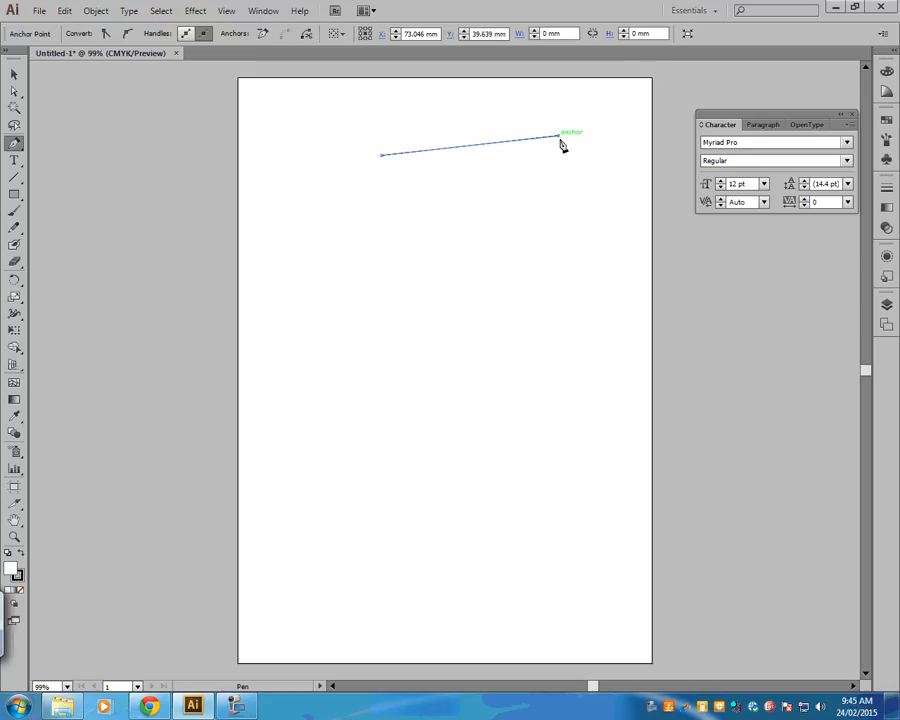
click(585, 260)
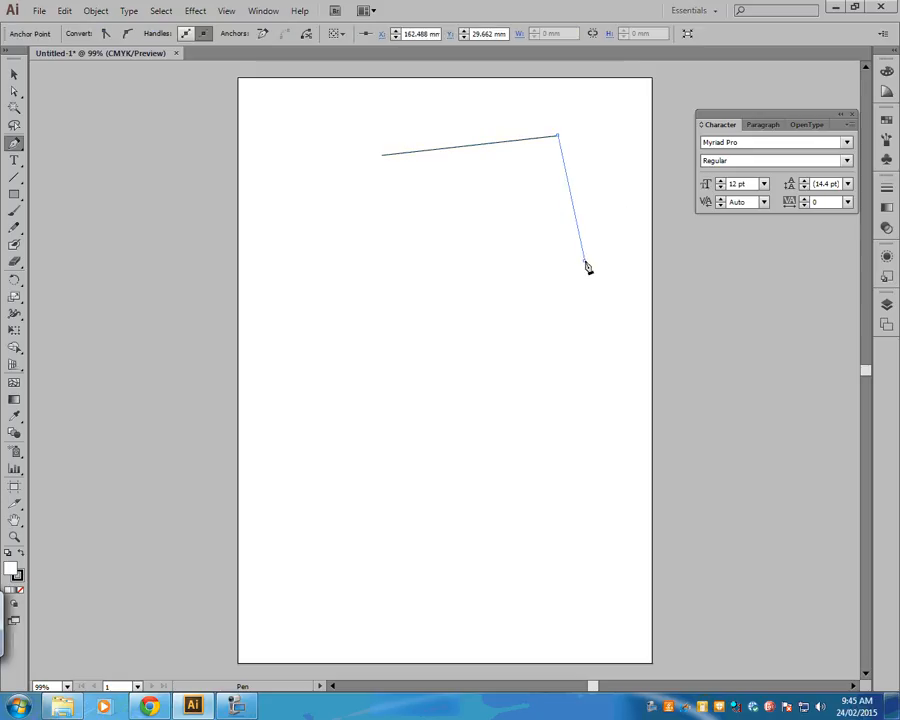
click(517, 413)
click(340, 381)
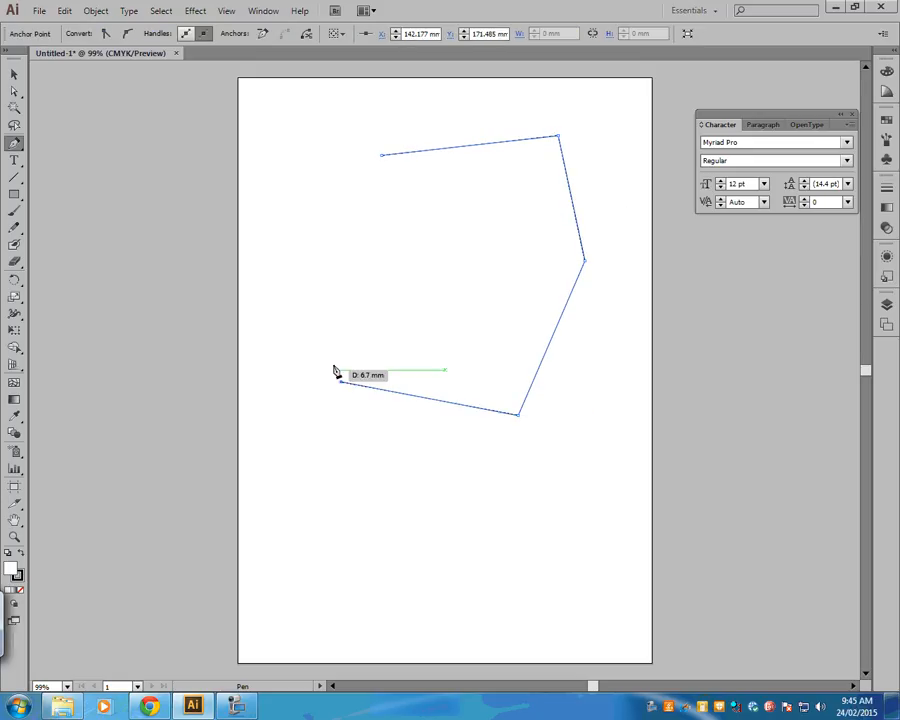
click(315, 259)
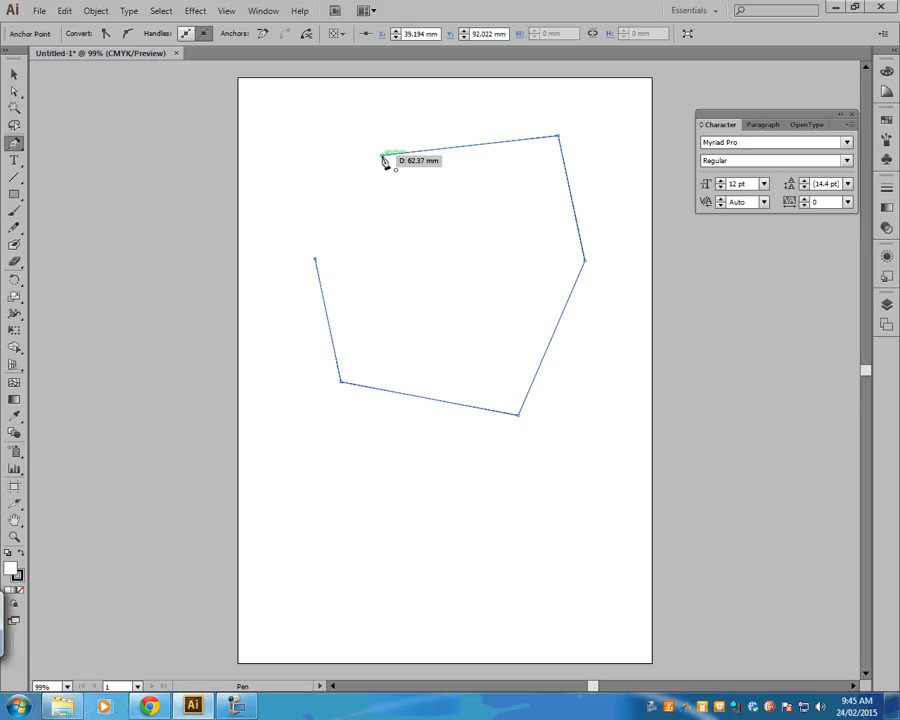
click(382, 157)
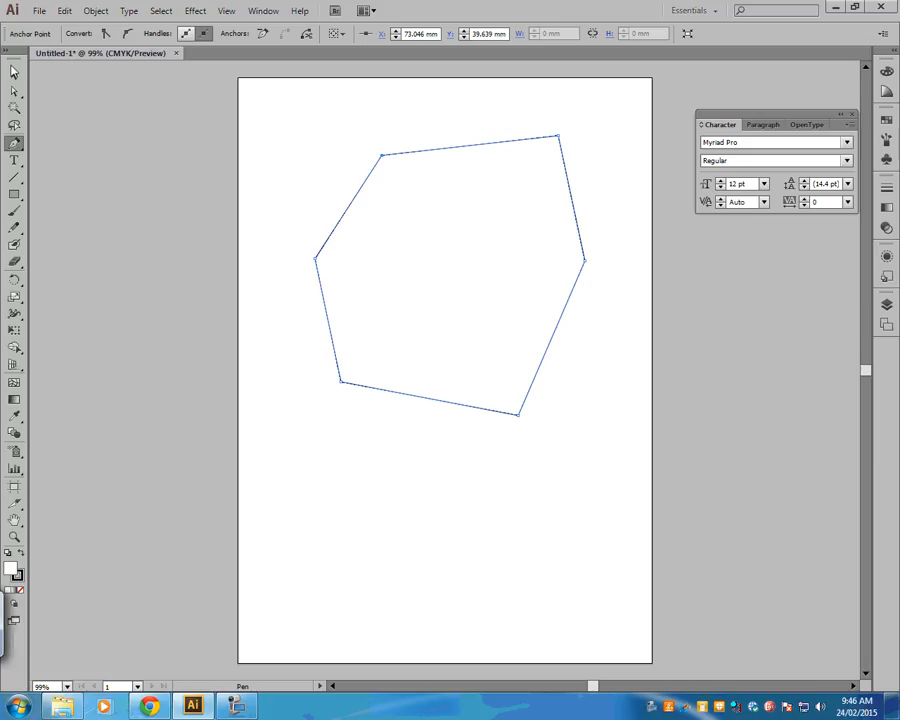
Step: Use Direct Selection to move the shape's upper-left corner to about X 44, Y 13 mm and its upper-right corner to about X 155, Y 35 mm
click(15, 92)
click(15, 92)
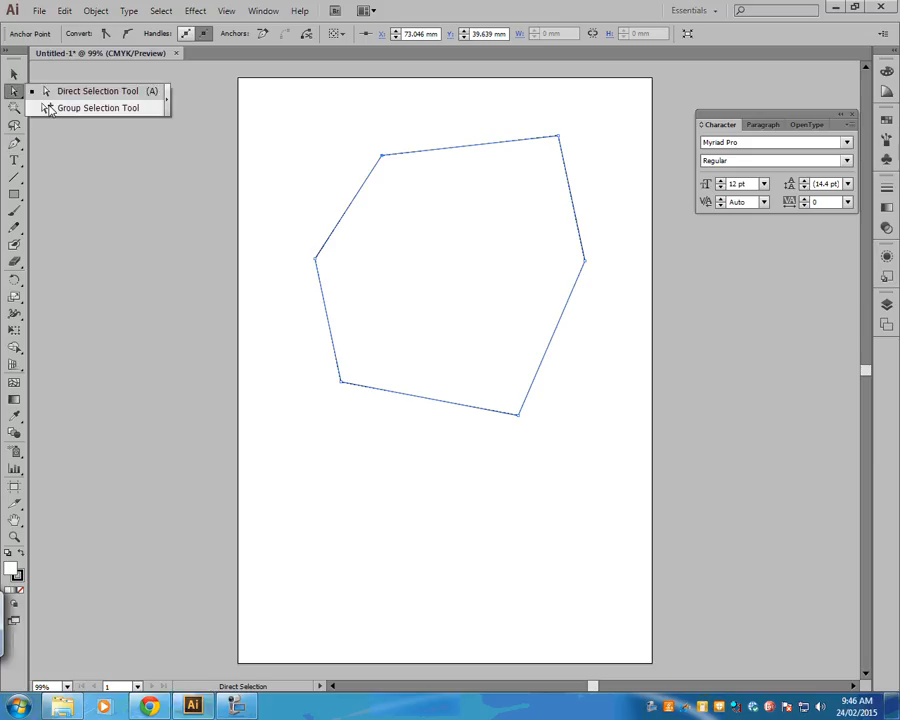
click(383, 156)
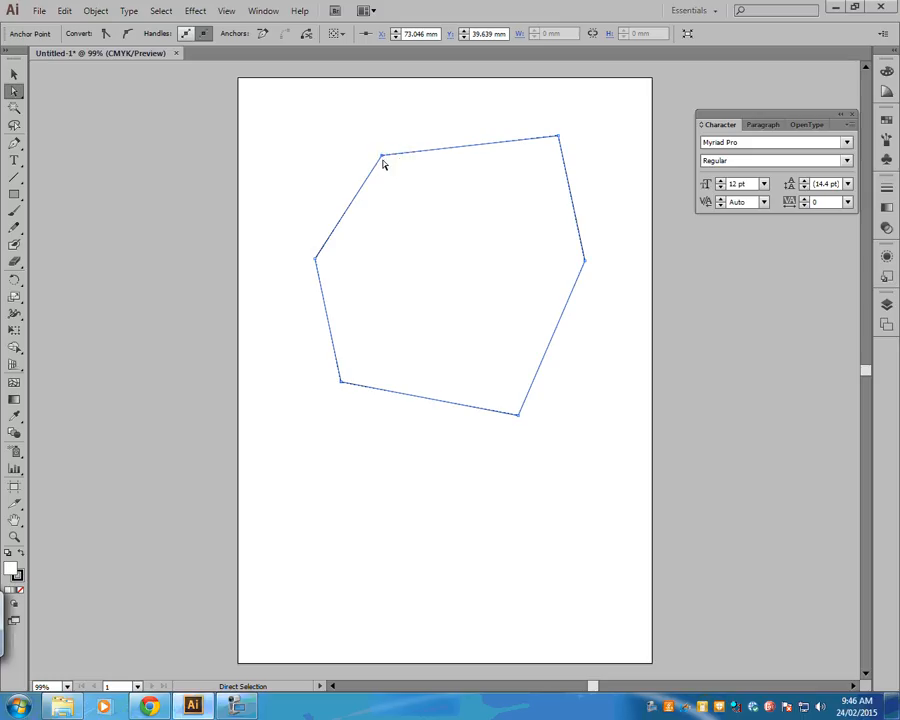
drag(383, 162, 324, 102)
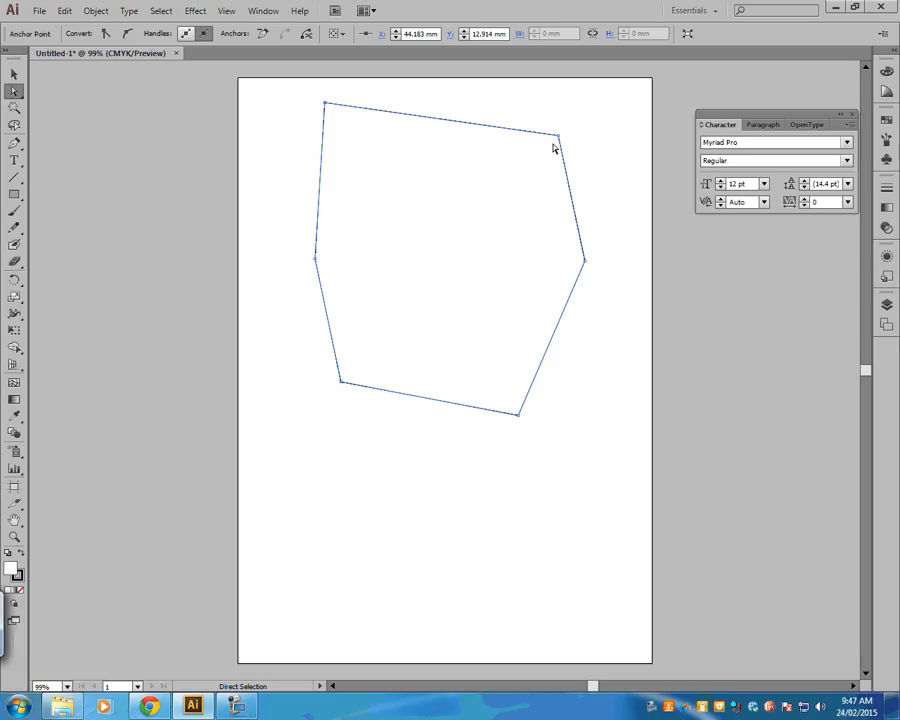
drag(560, 137, 509, 212)
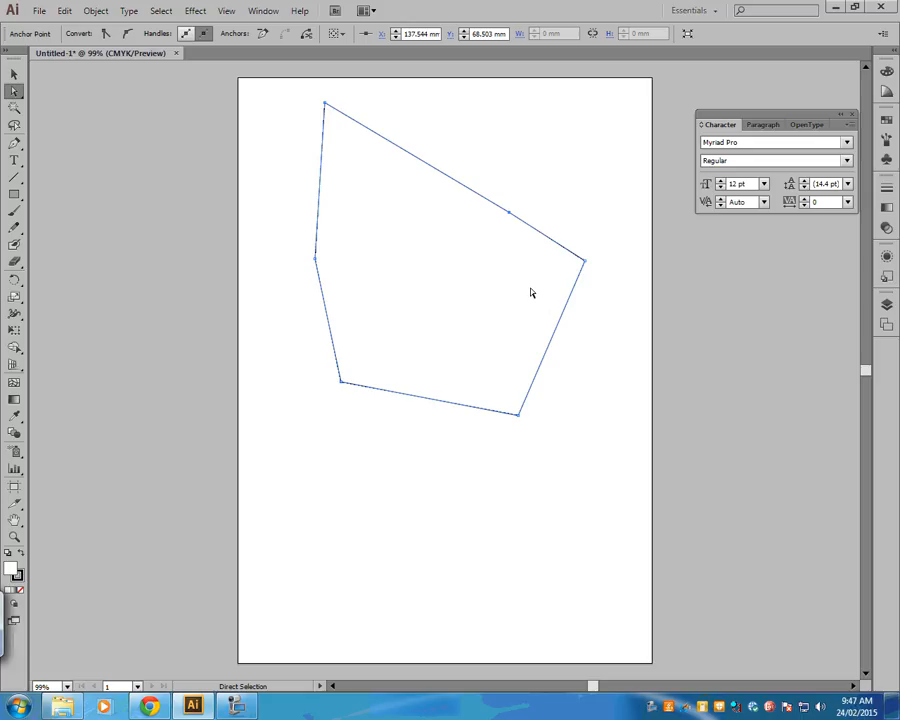
drag(509, 212, 544, 146)
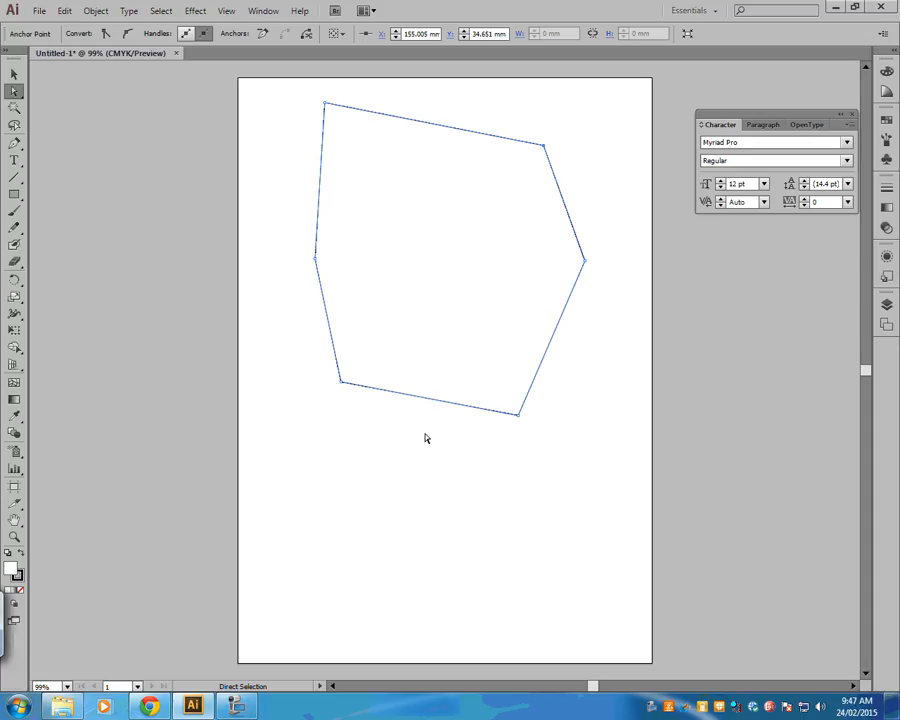
Step: Add anchor points near the middle of the shape's top edge, upper-left edge and upper-right edge
click(15, 145)
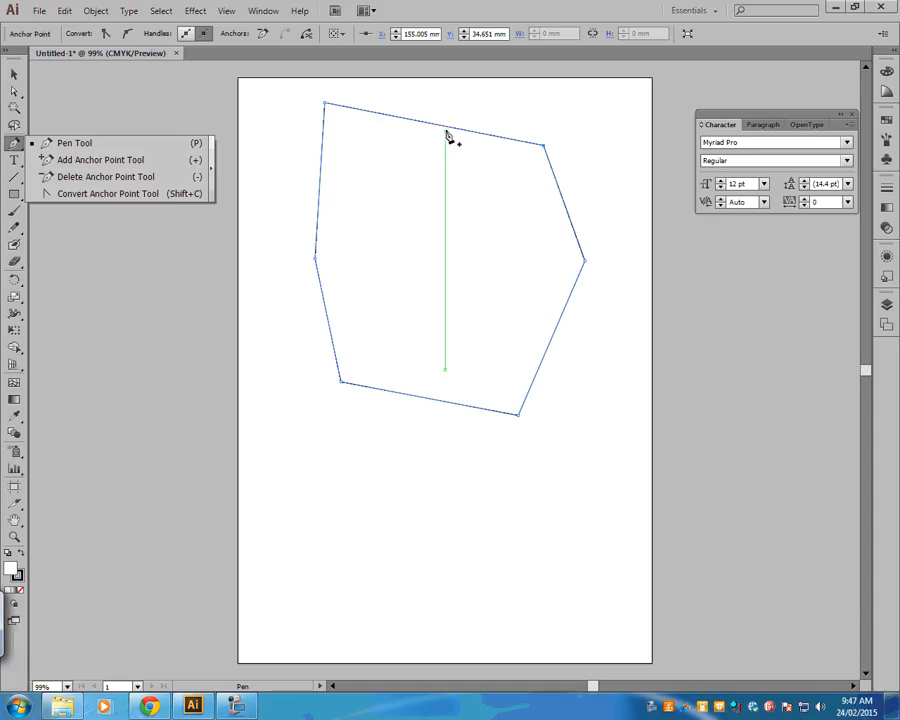
click(77, 163)
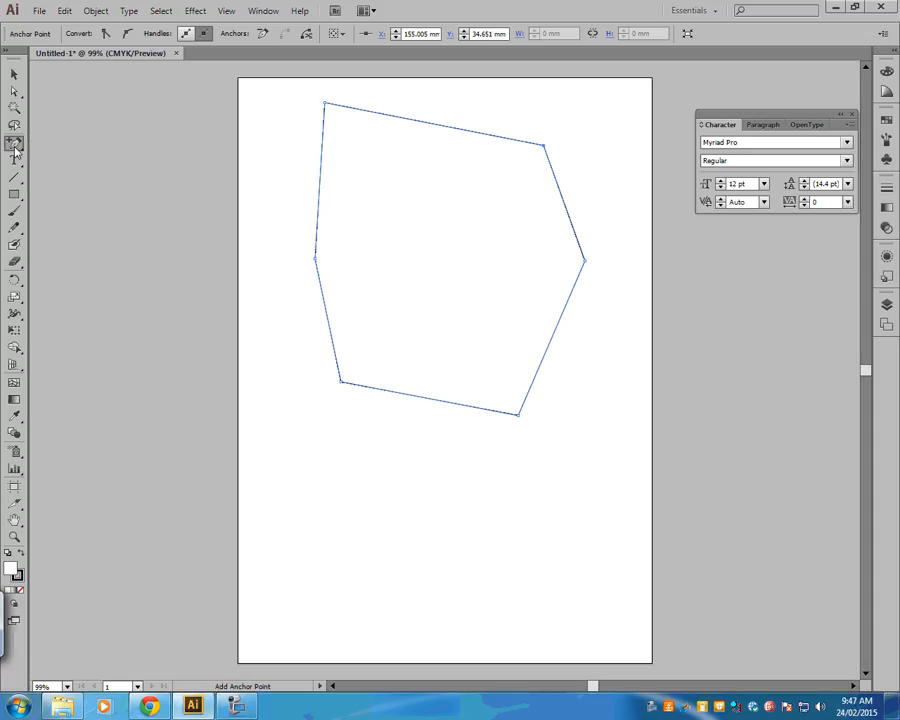
drag(17, 145, 97, 160)
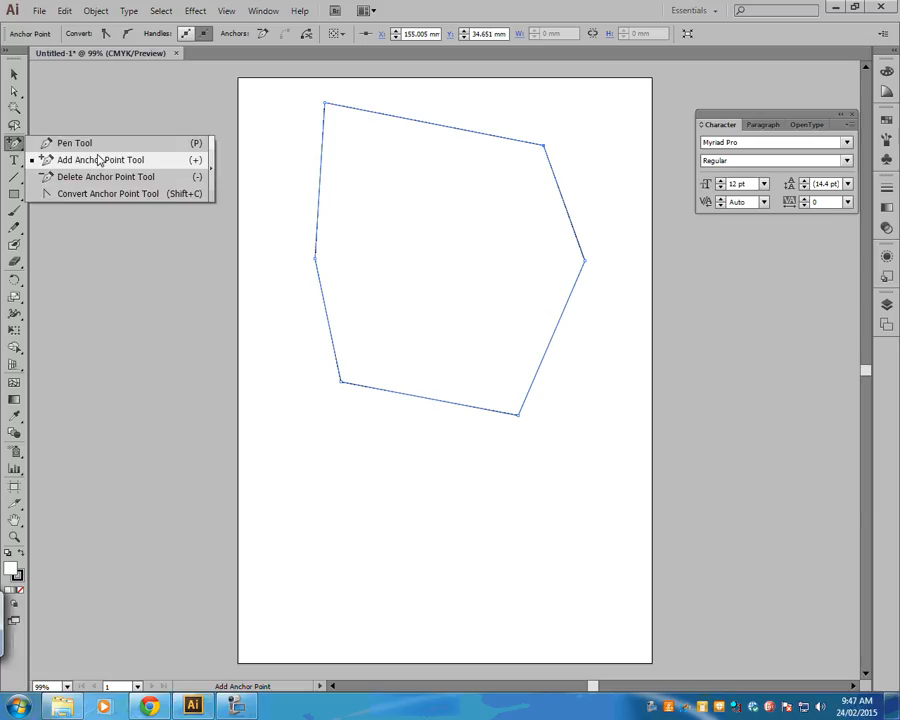
drag(97, 160, 97, 160)
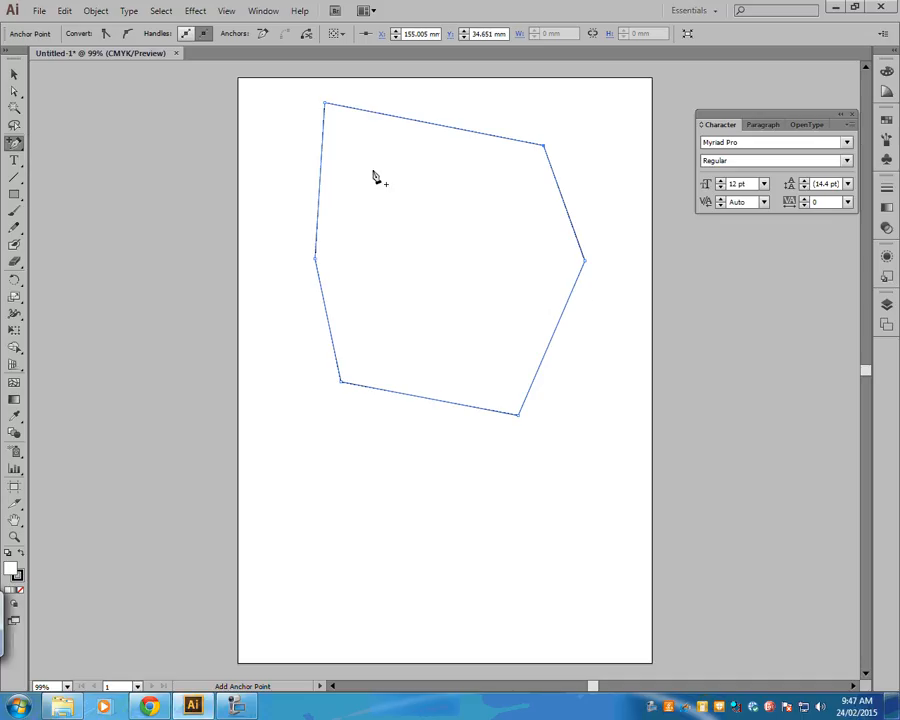
click(451, 129)
click(451, 127)
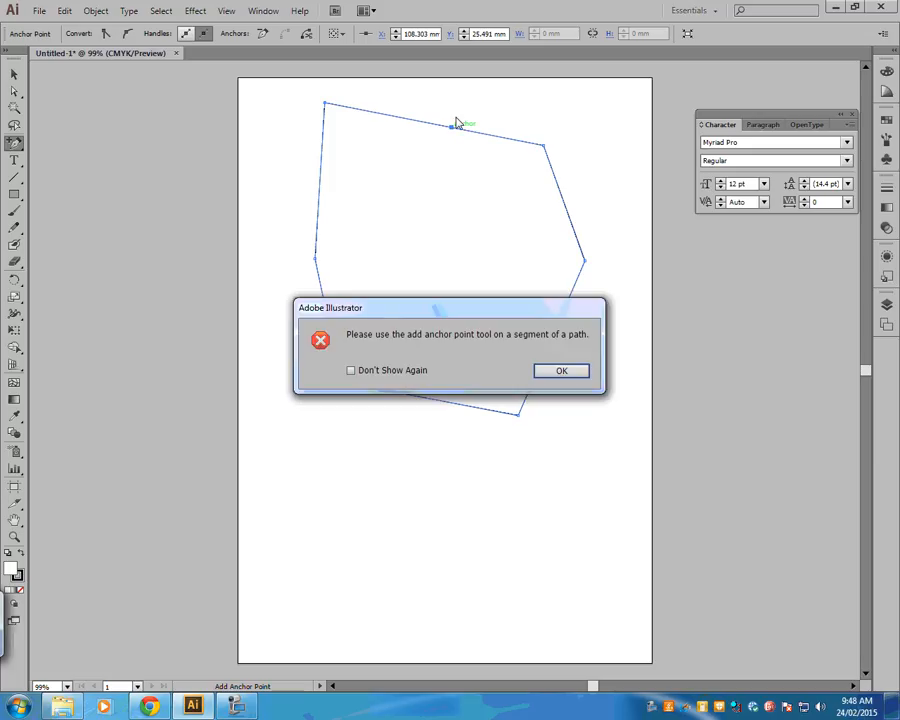
click(582, 371)
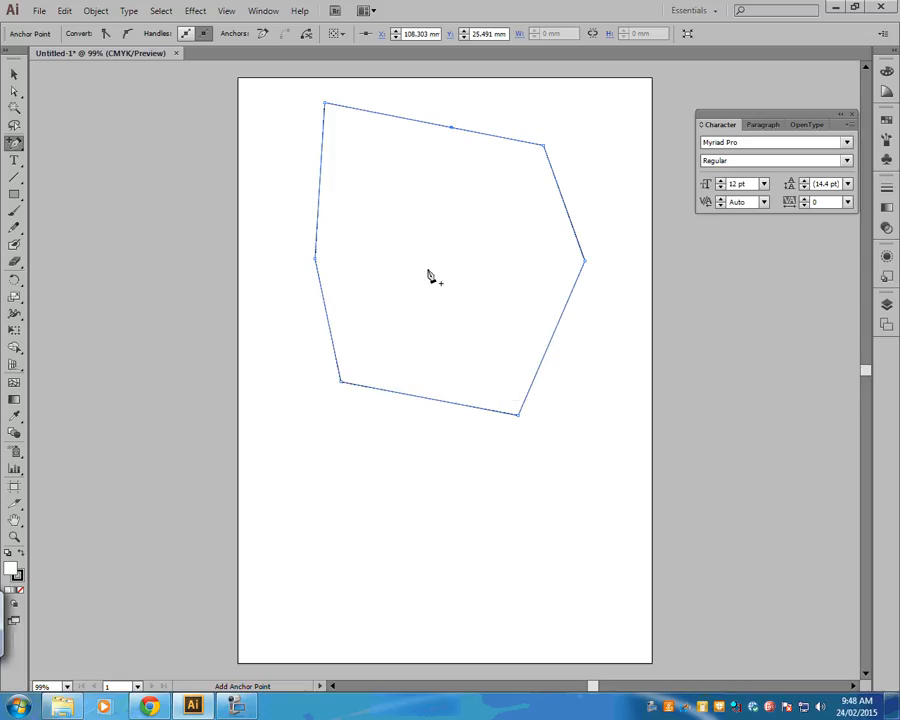
click(320, 179)
click(571, 369)
click(563, 203)
Step: Delete the anchor points on the shape's top edge and at its upper-right corner, and turn off the delete-anchor warning
drag(17, 145, 123, 182)
click(452, 128)
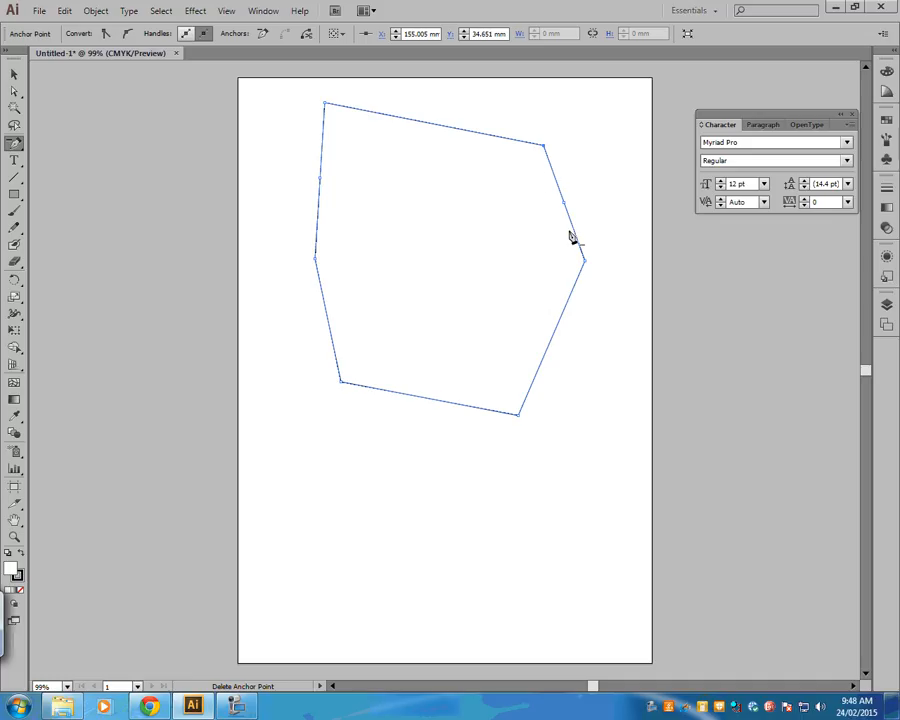
click(450, 133)
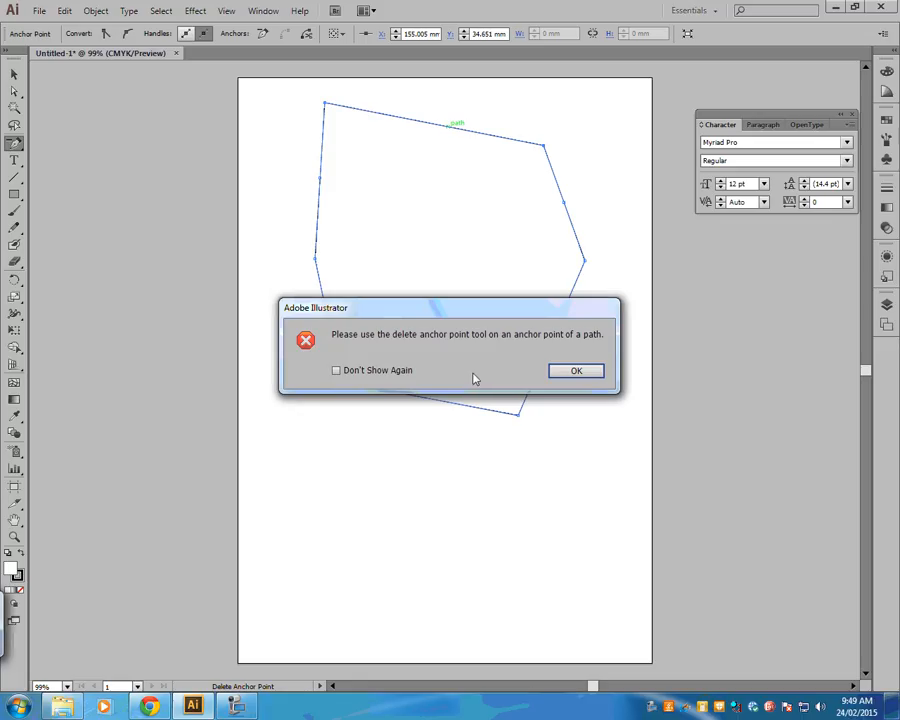
click(337, 370)
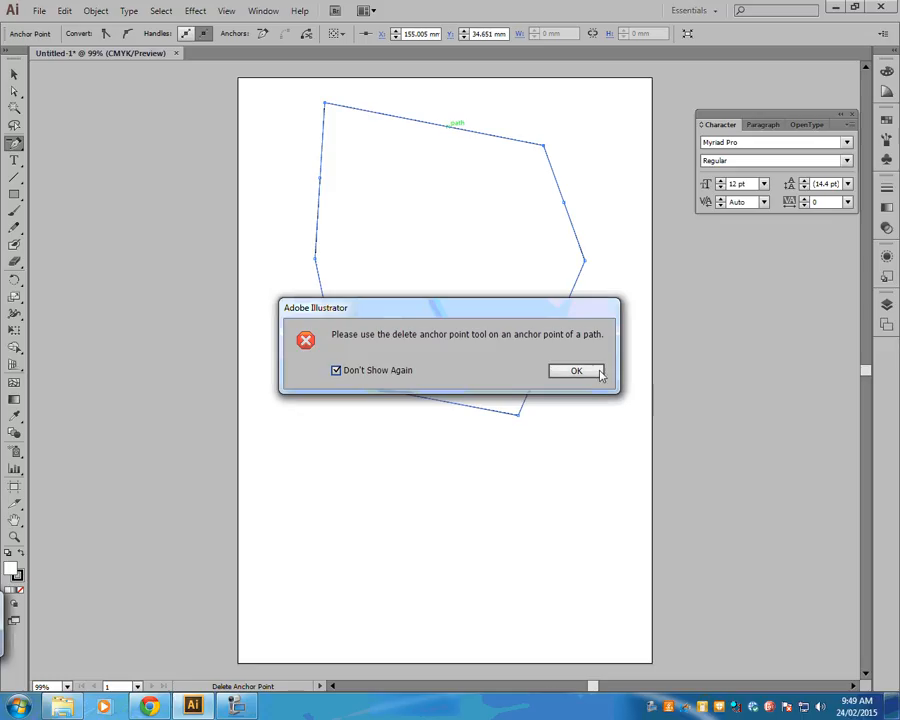
click(576, 371)
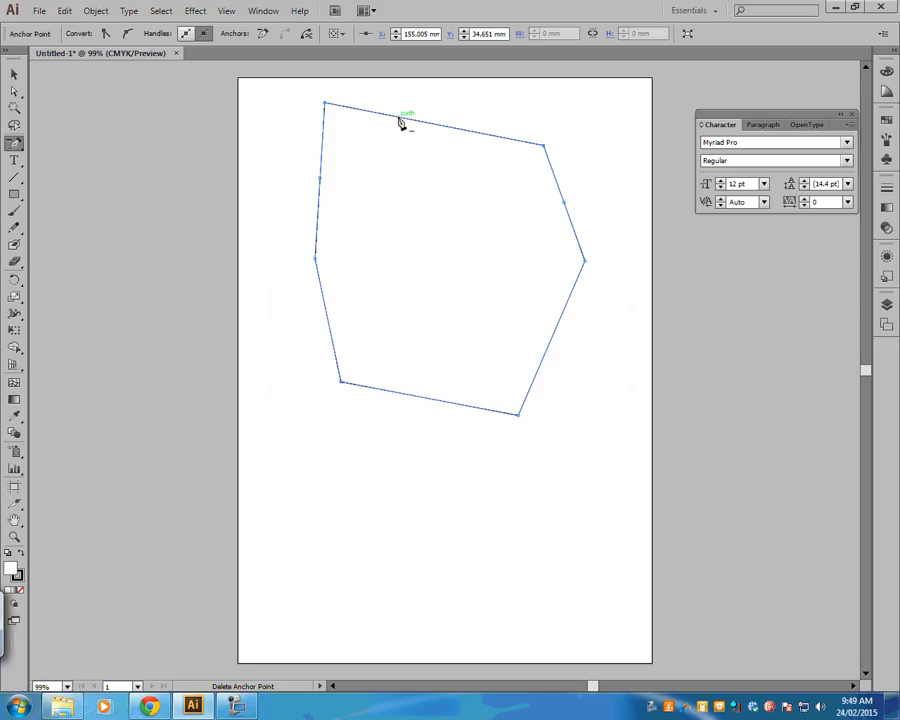
click(544, 146)
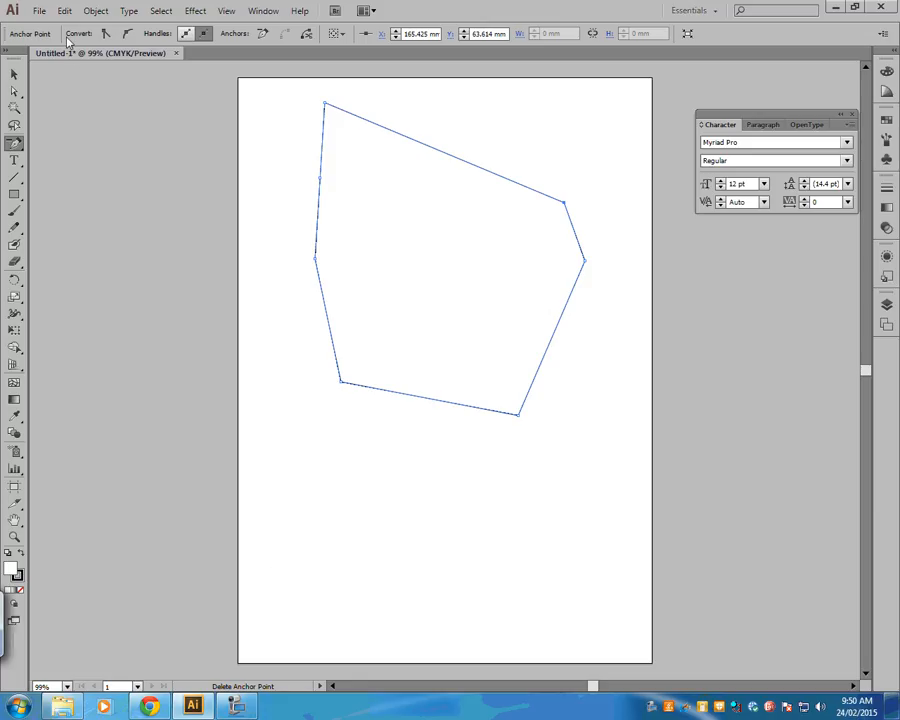
click(239, 704)
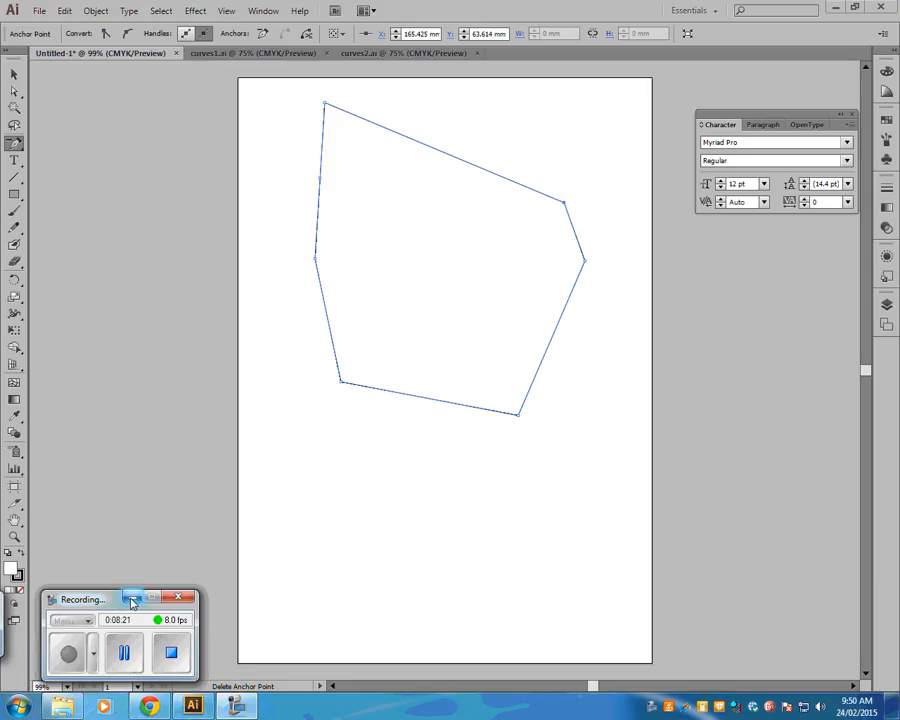
click(133, 597)
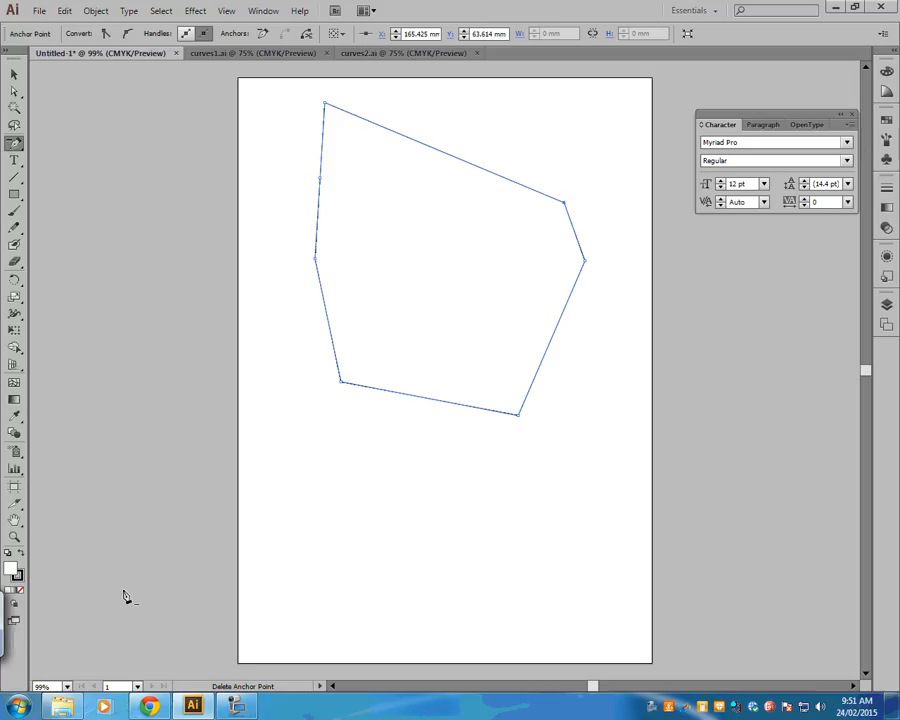
click(227, 11)
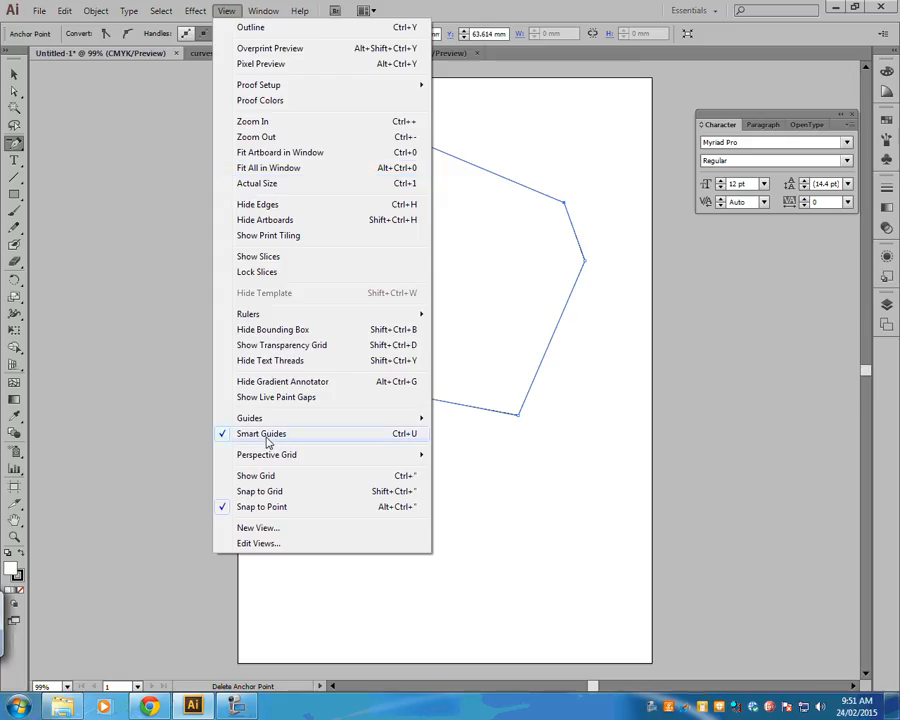
click(587, 201)
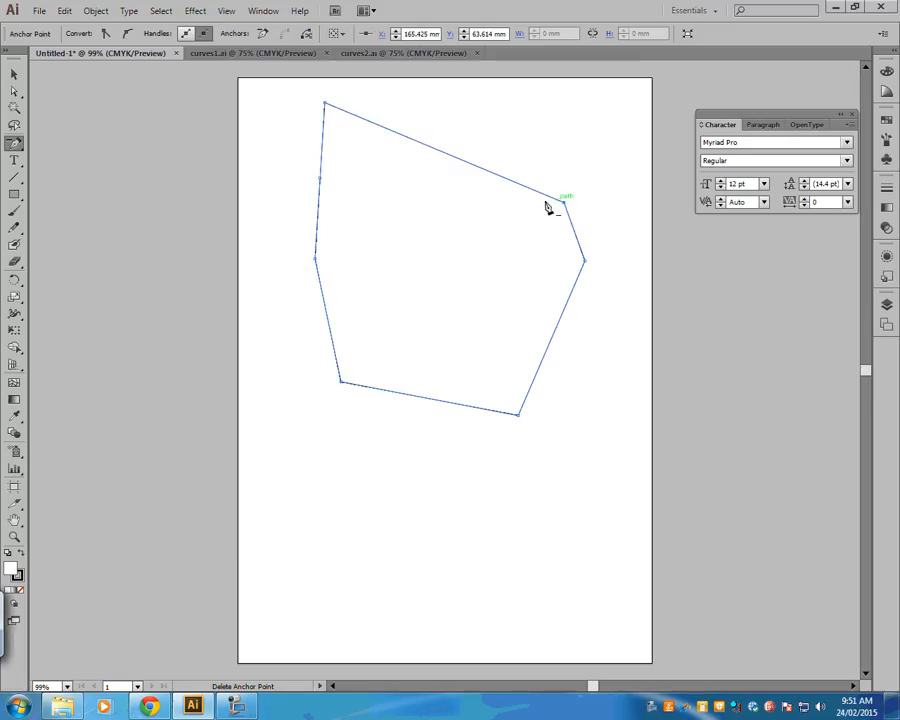
Step: Draw a closed five-sided shape with the Pen tool on the page's lower left, with corners near X 39, Y 254, X 108, Y 254 and X 73, Y 219 mm
click(15, 143)
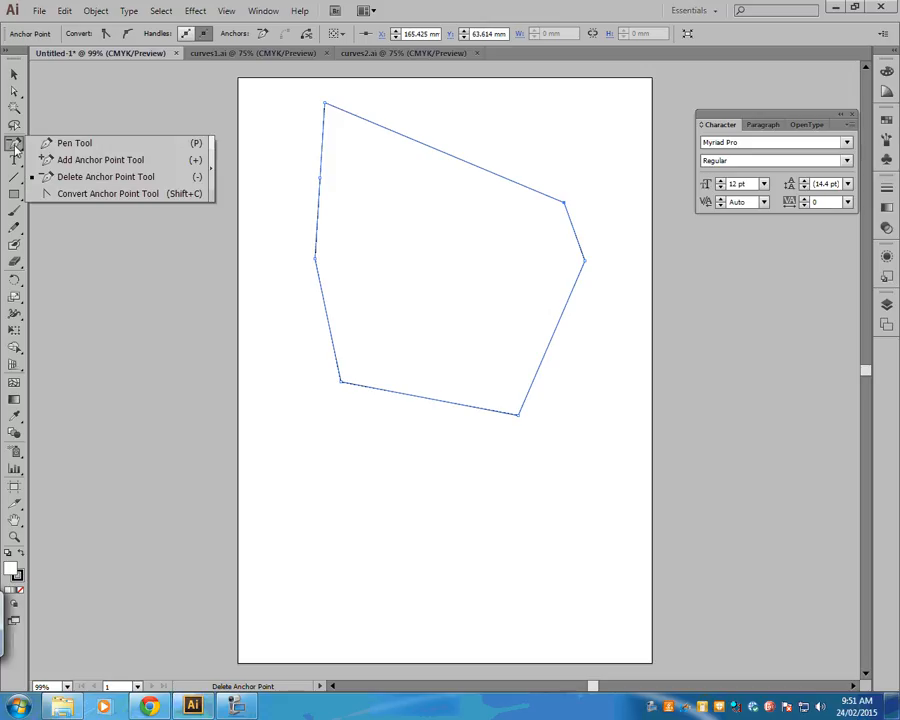
click(73, 145)
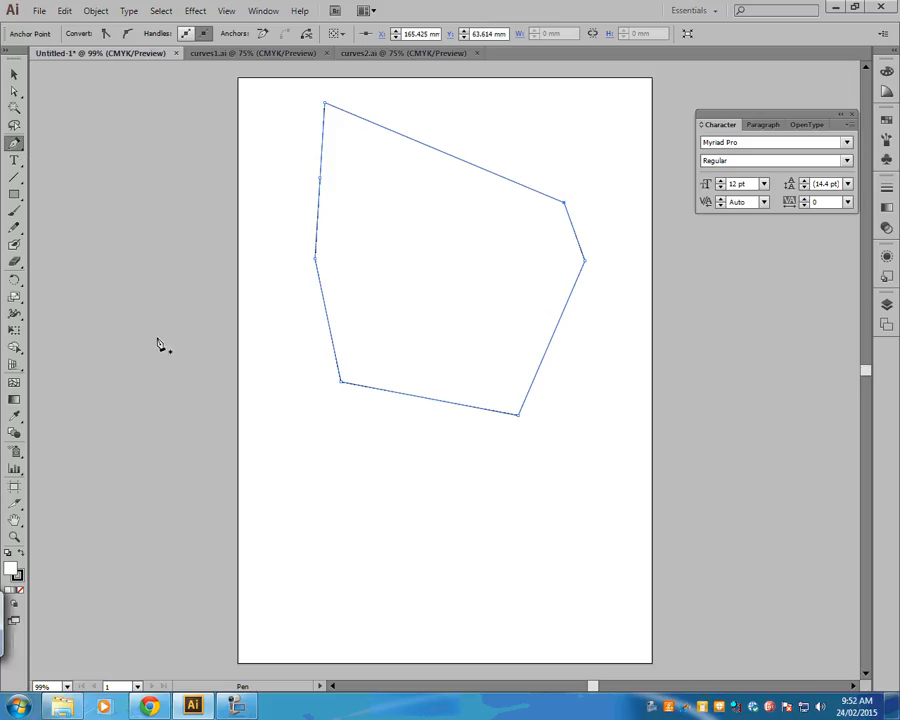
click(315, 456)
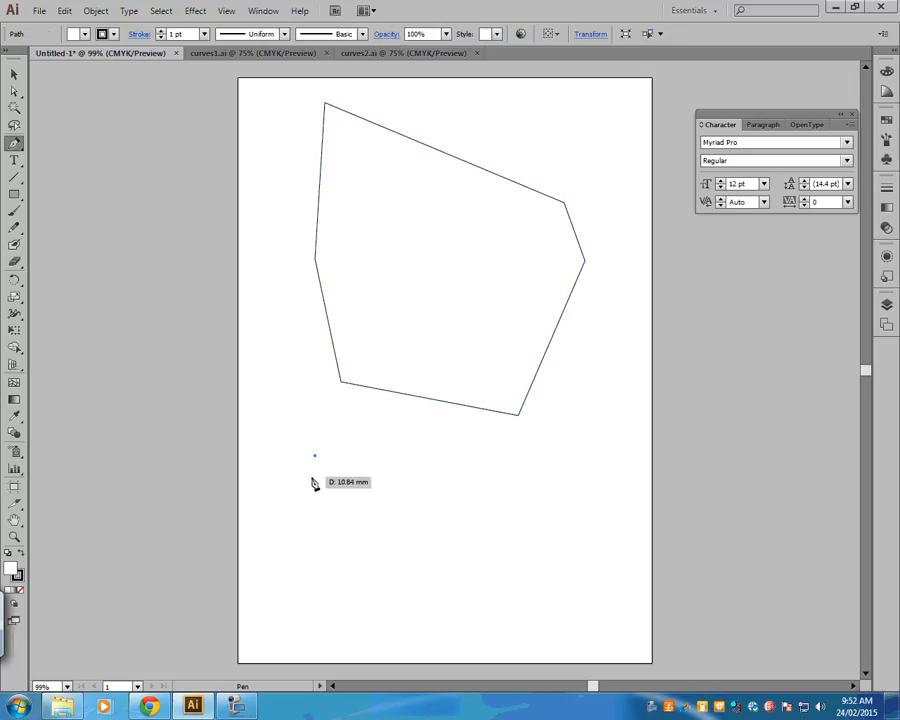
click(315, 577)
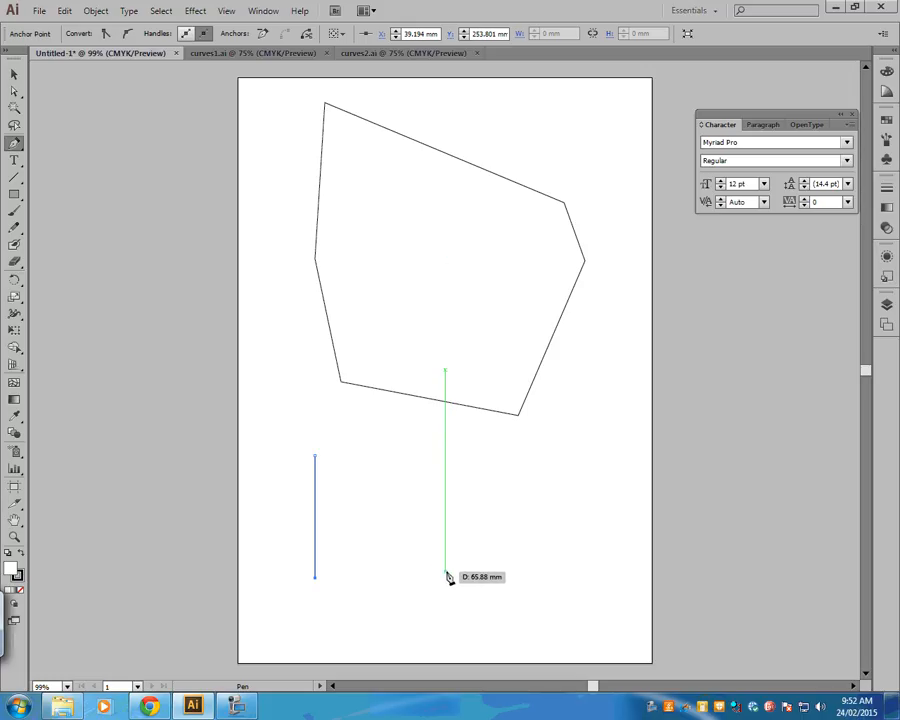
click(450, 577)
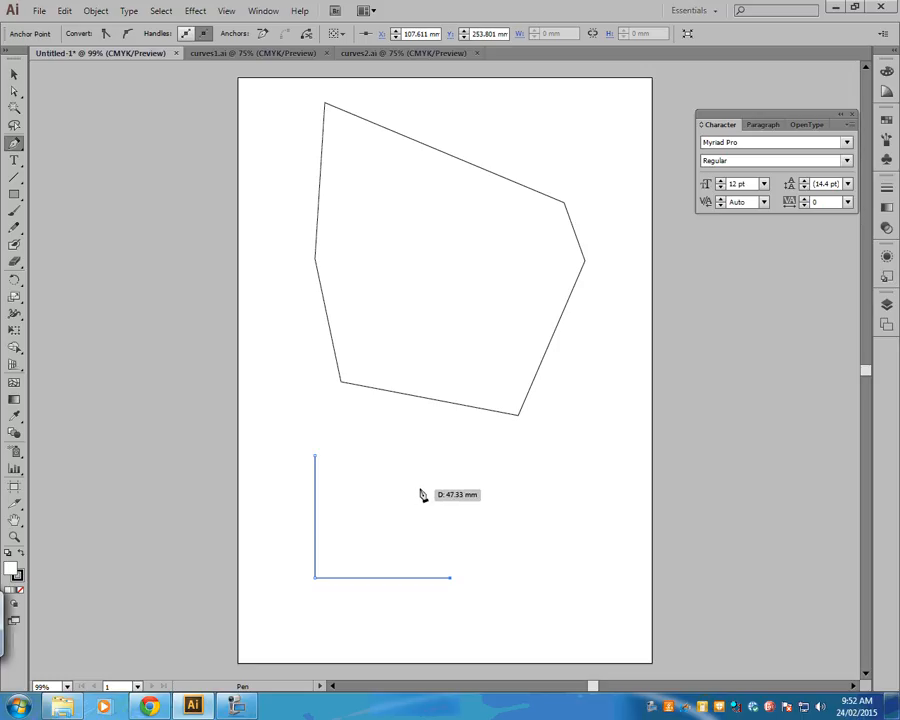
click(380, 510)
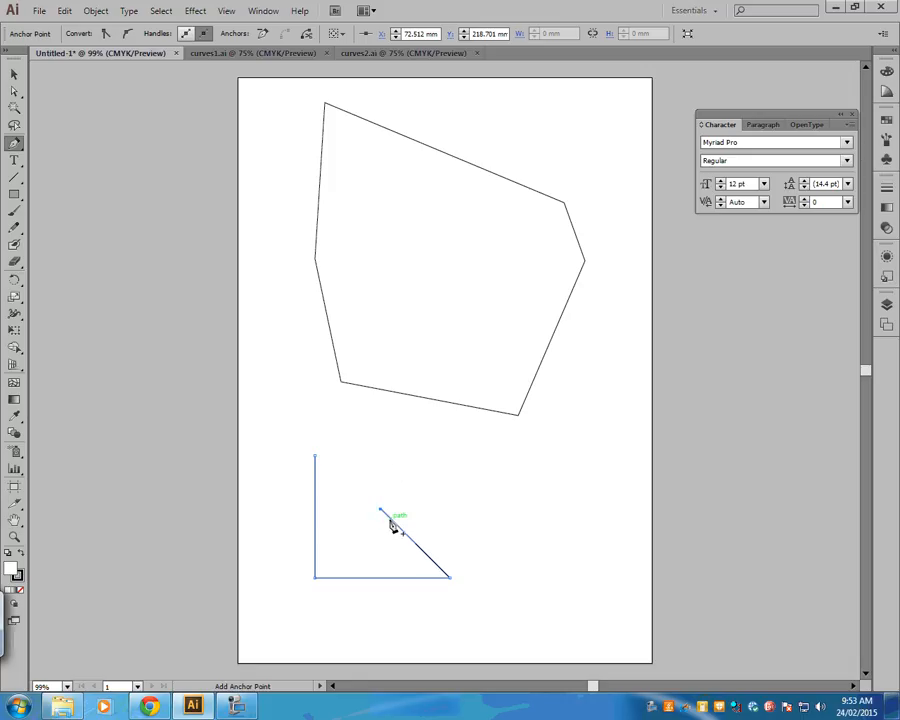
click(382, 457)
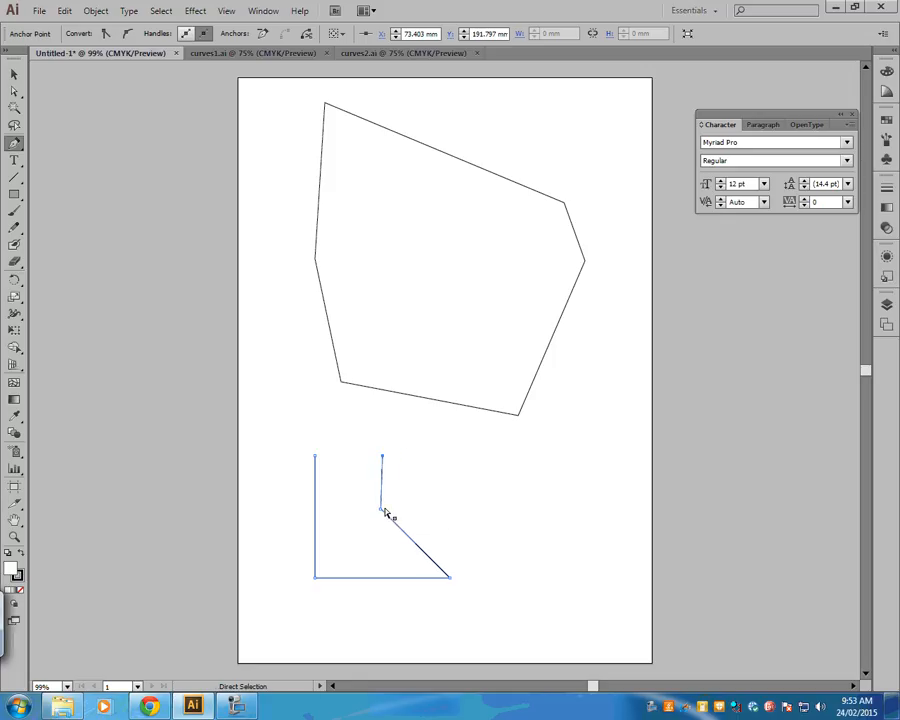
key(ctrl+z)
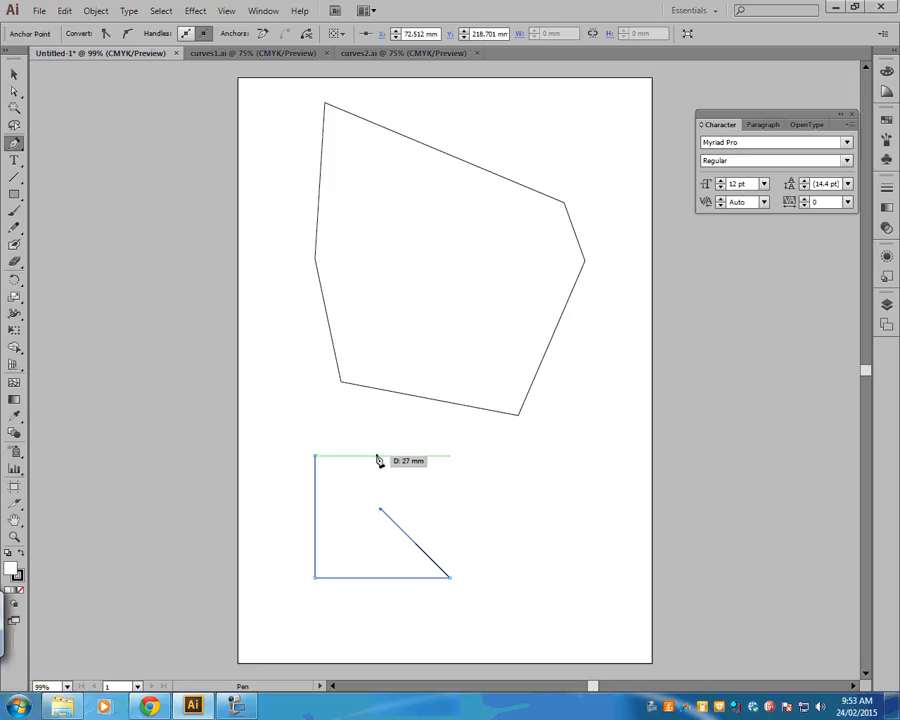
click(378, 457)
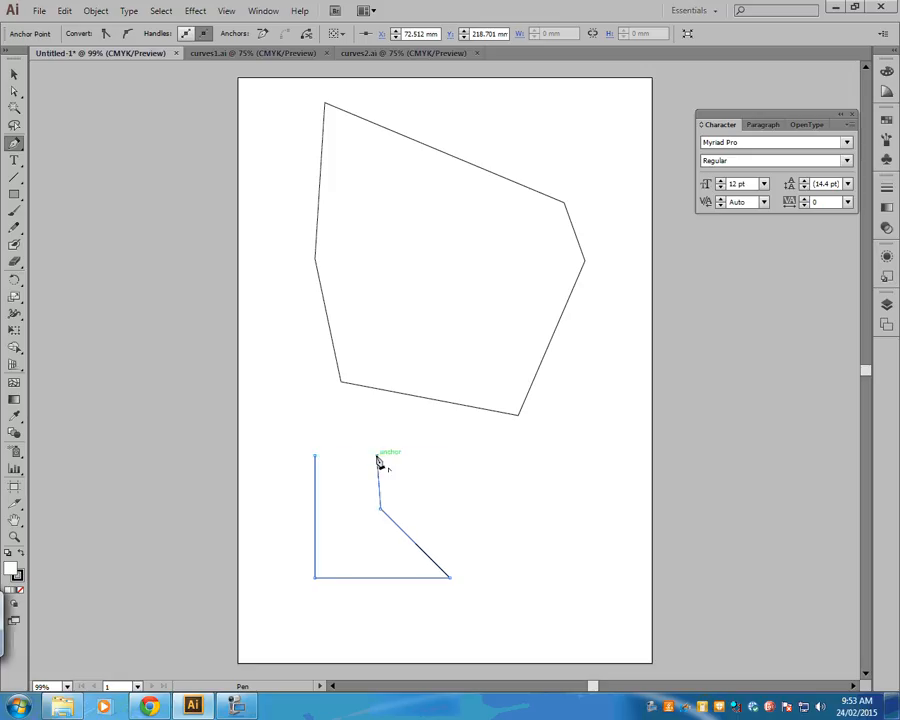
click(315, 457)
Step: Draw a closed rounded shape with four smooth anchor points on the page's lower right, starting near X 147, Y 196 mm
drag(528, 466, 587, 451)
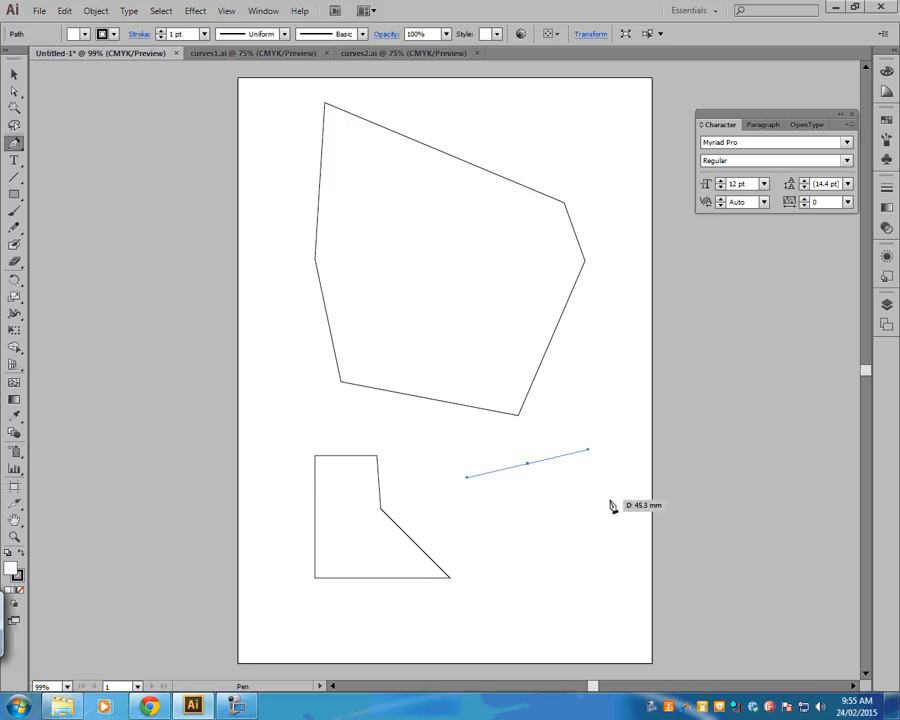
drag(618, 497, 627, 541)
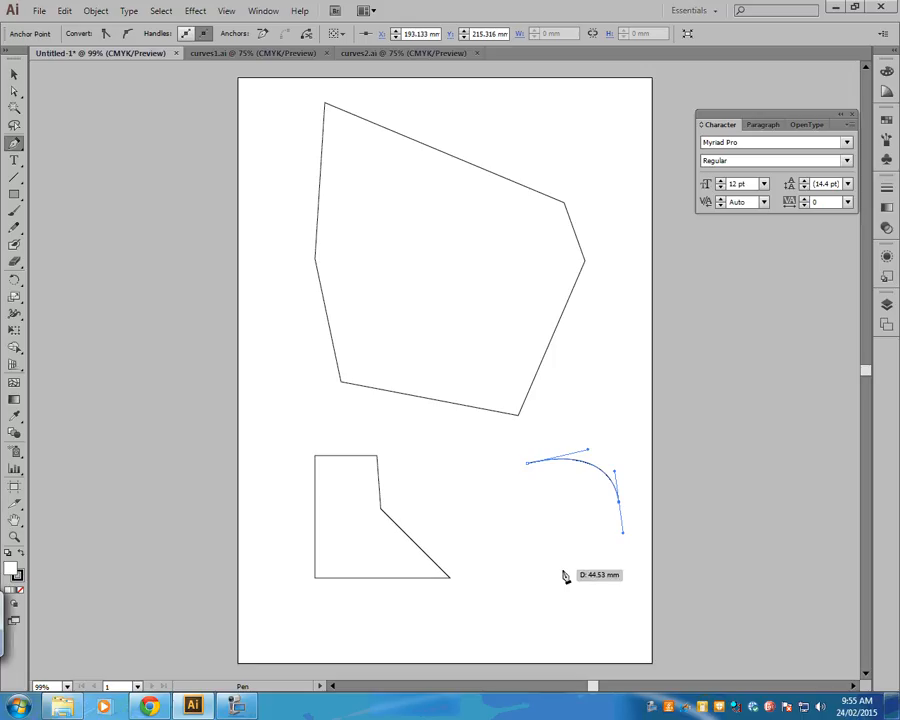
drag(562, 571, 526, 560)
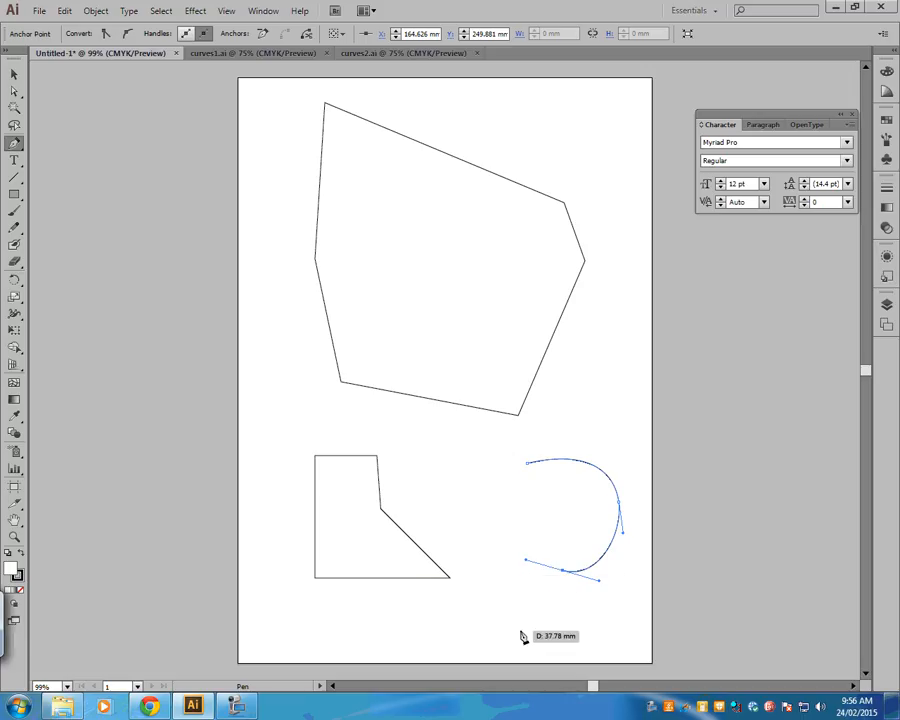
click(566, 576)
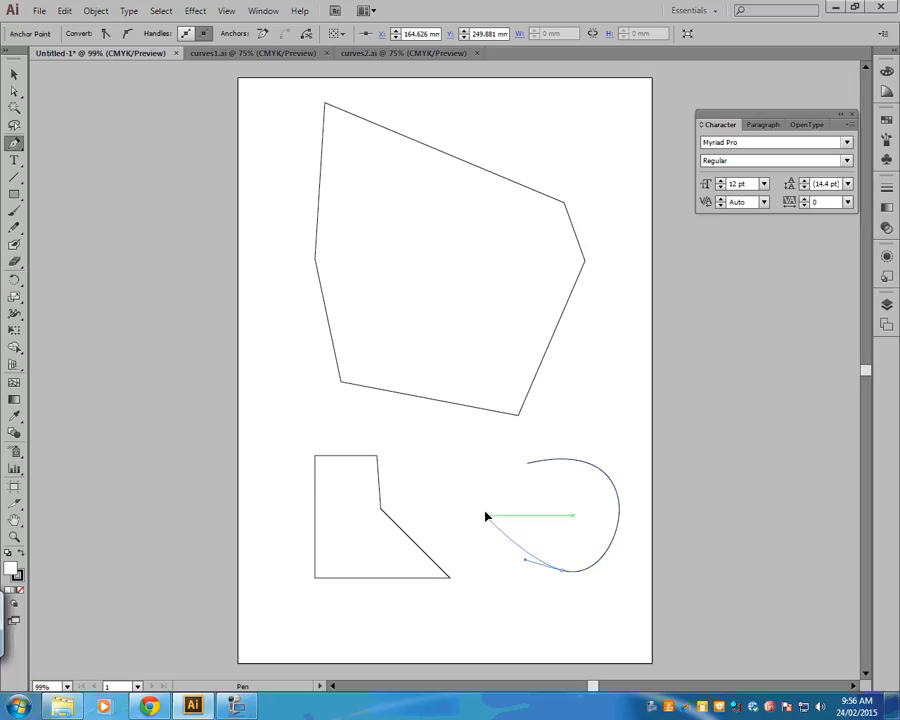
drag(486, 514, 486, 467)
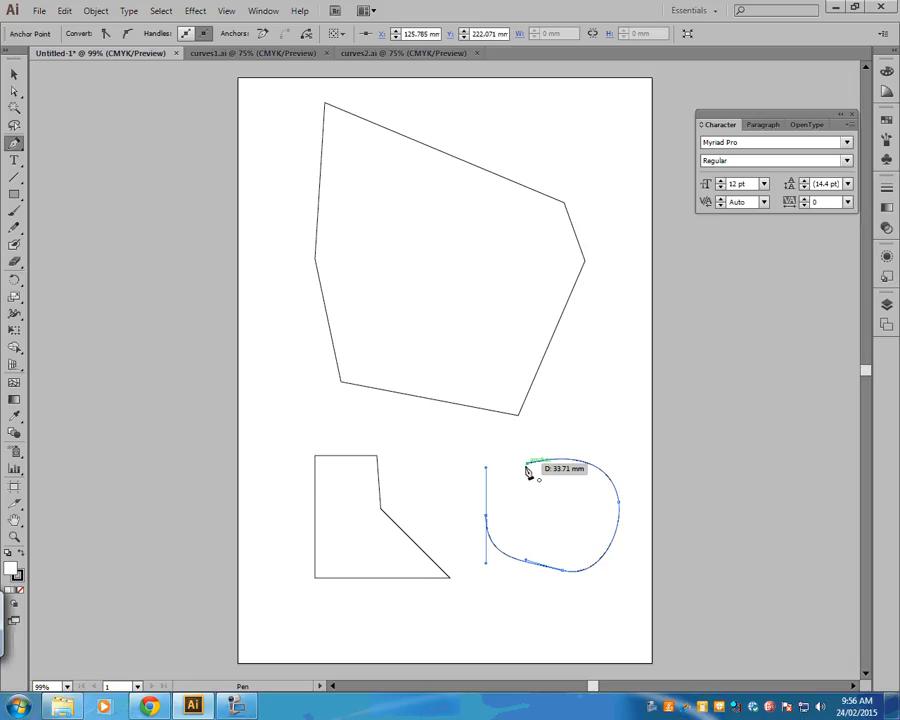
click(529, 466)
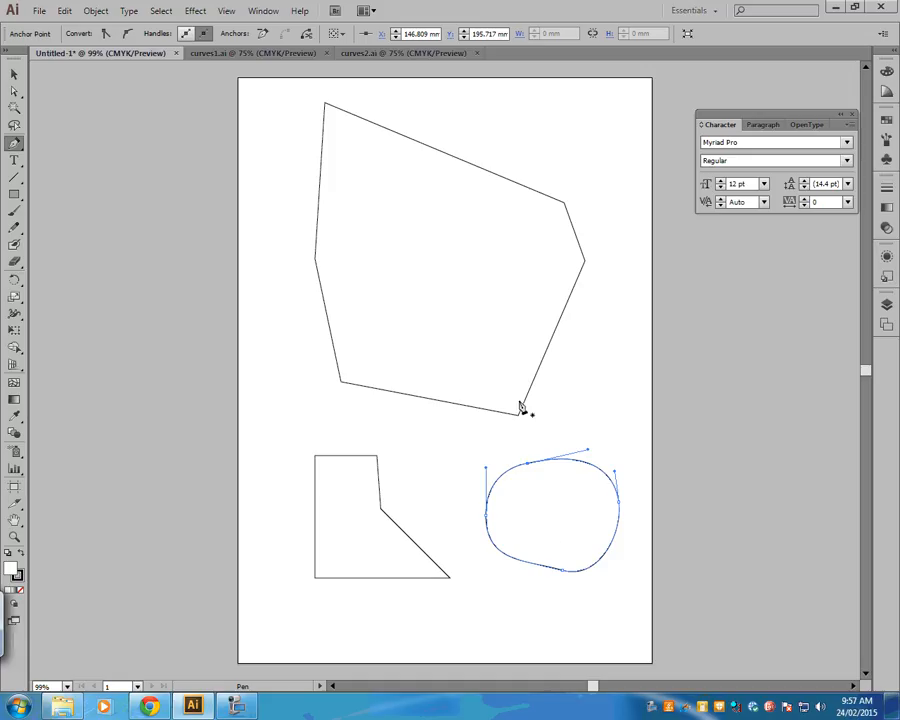
Step: Add anchor points on the rounded shape's lower-right, upper-right and upper-left curves, near X 189, Y 237, X 183, Y 198 and X 130, Y 206 mm
click(610, 550)
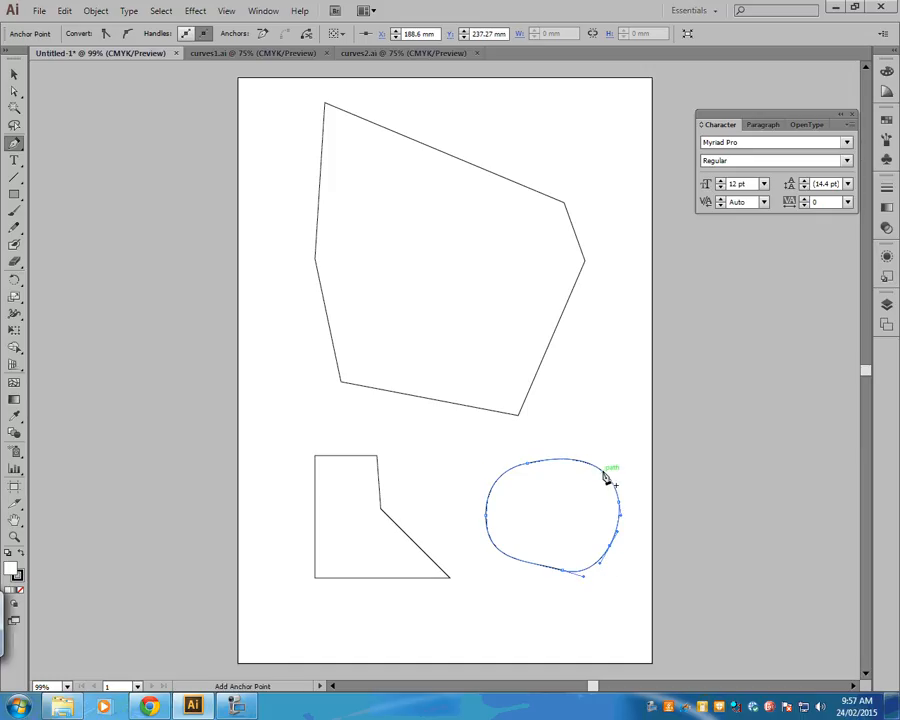
mouse_move(604, 470)
mouse_down()
mouse_move(605, 484)
mouse_move(604, 474)
mouse_up()
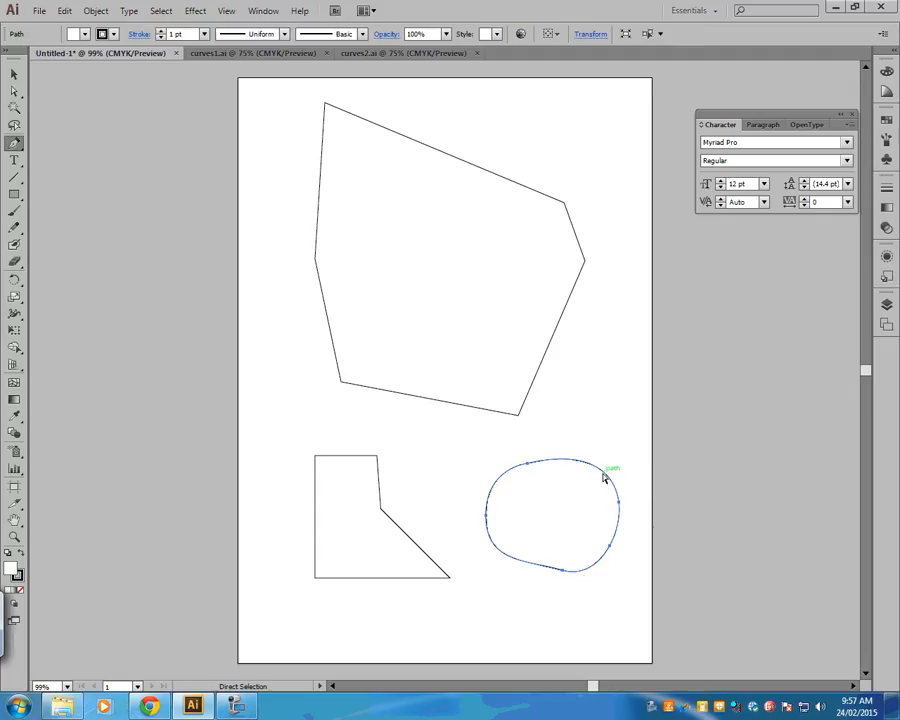
click(603, 478)
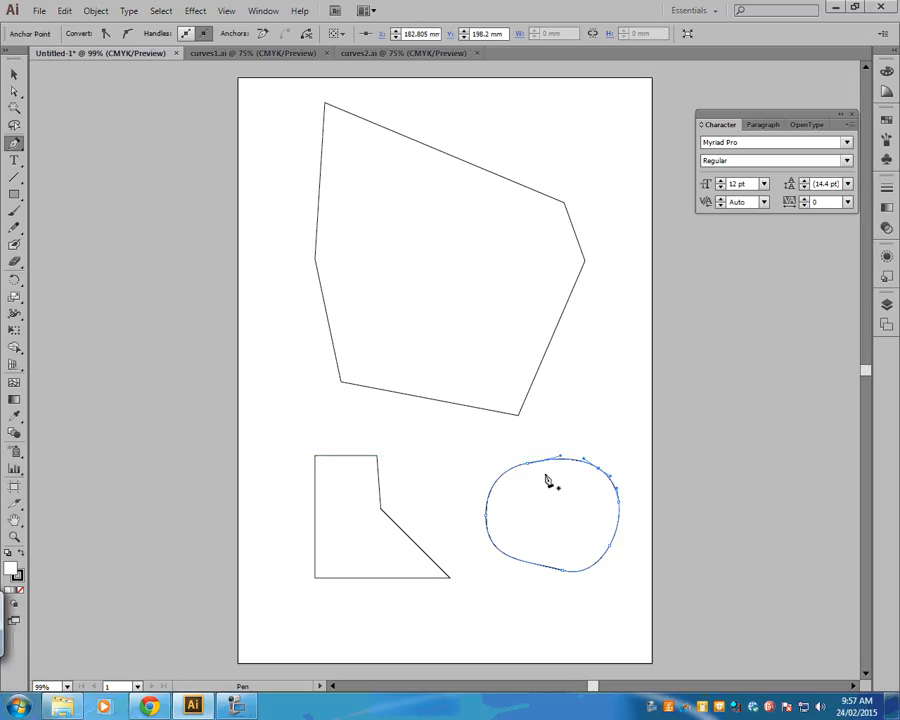
click(494, 486)
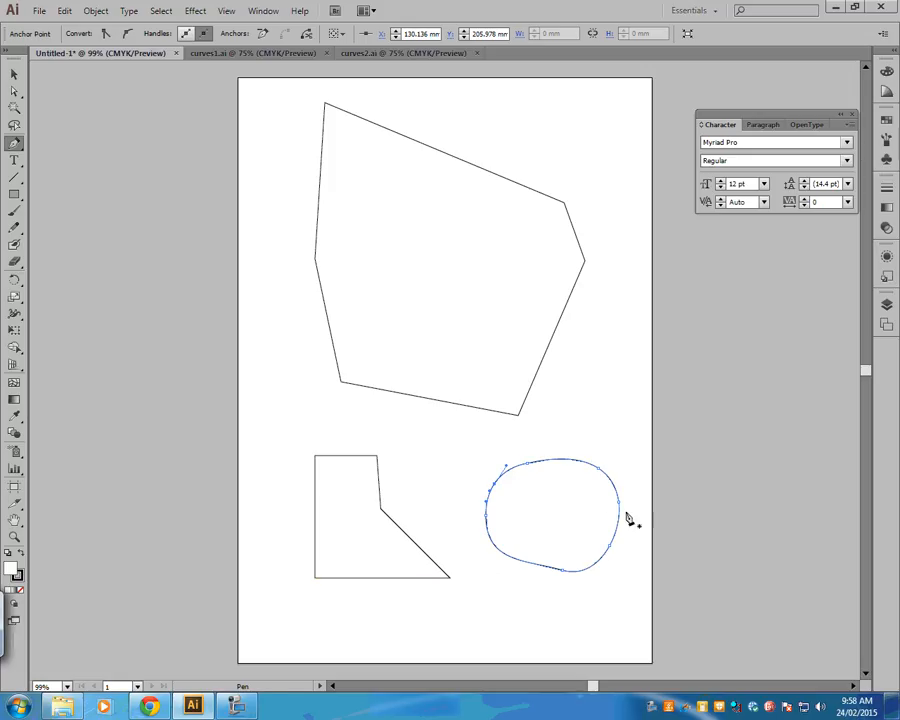
Step: Use Direct Selection to move the rounded shape's upper-right anchor point to about X 185, Y 186 mm and stretch its handle up and outward
click(15, 92)
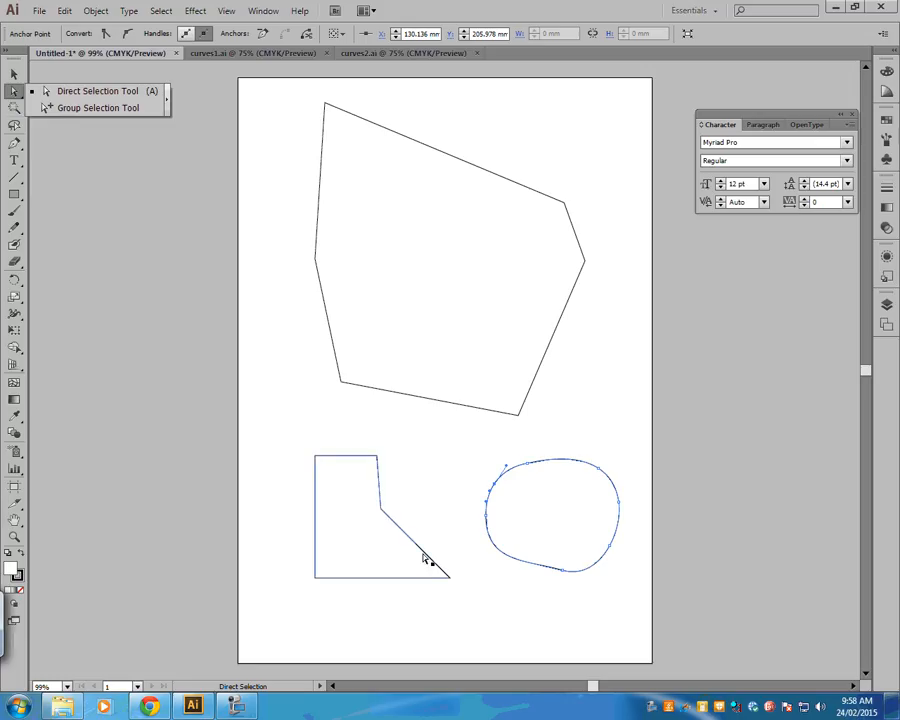
click(599, 473)
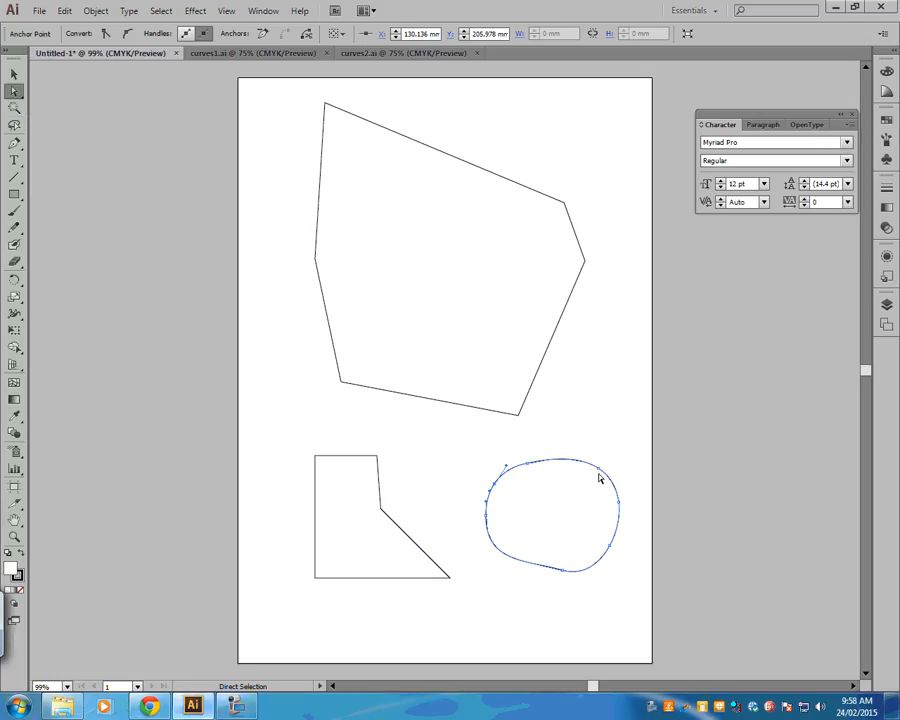
click(599, 472)
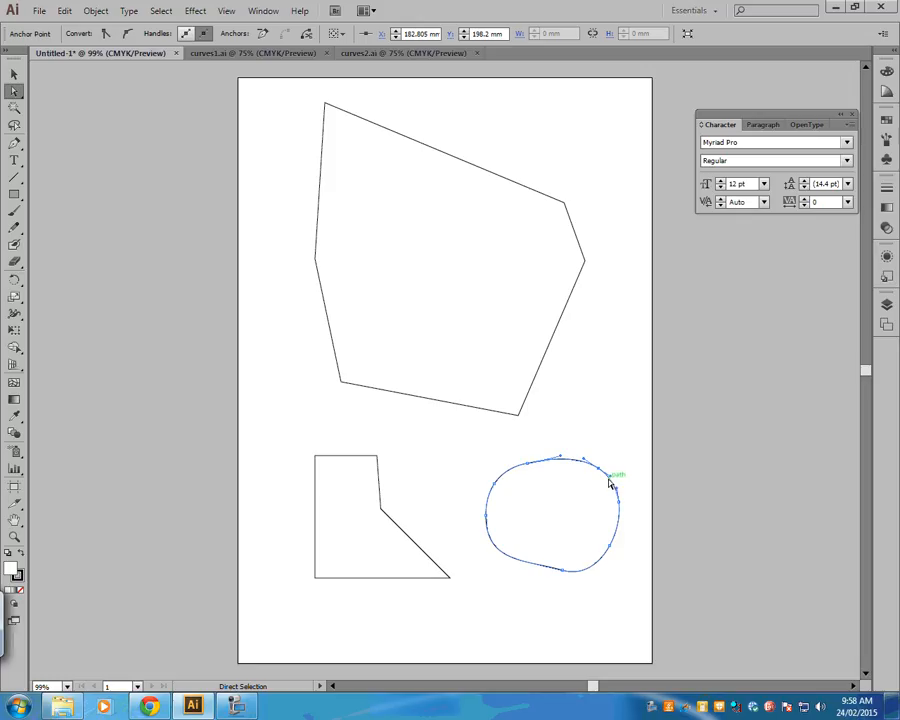
drag(611, 485, 631, 410)
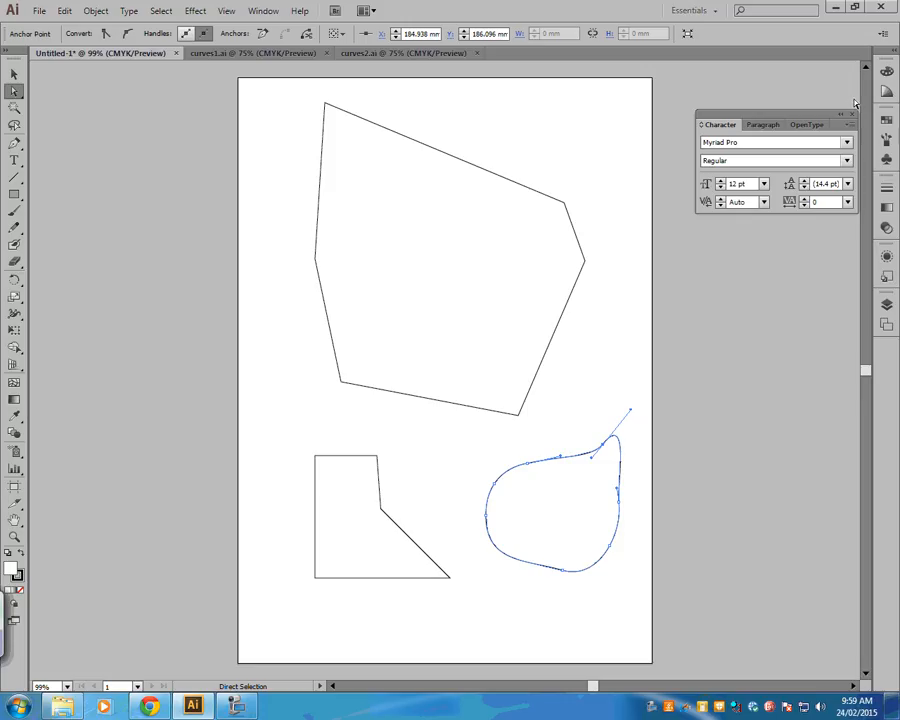
Step: Try to convert the curved shape's raised upper-right anchor point to a corner with the Convert Anchor Point tool
click(14, 143)
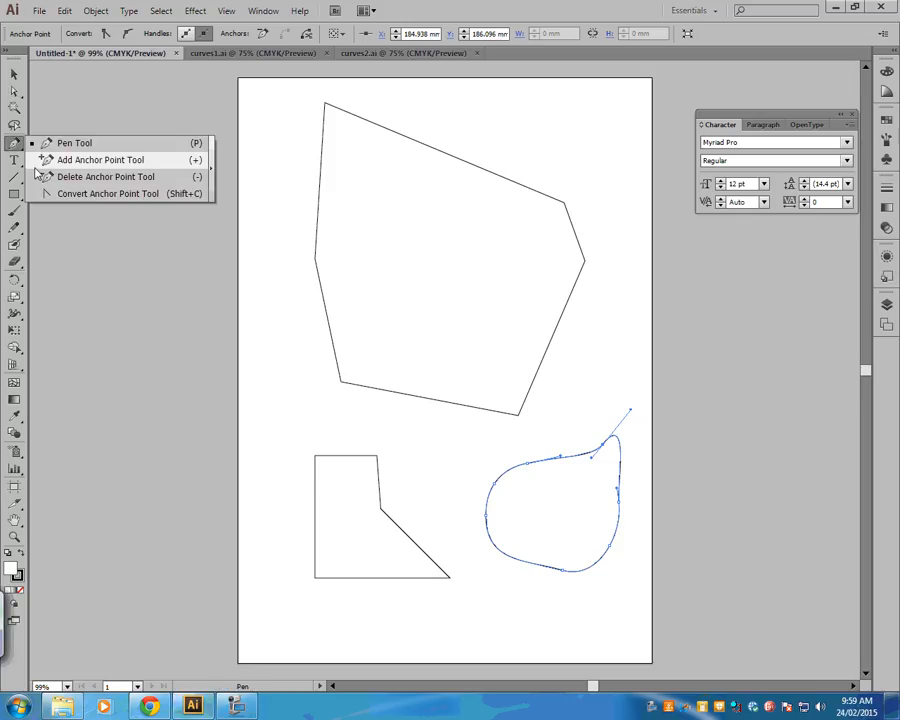
click(92, 195)
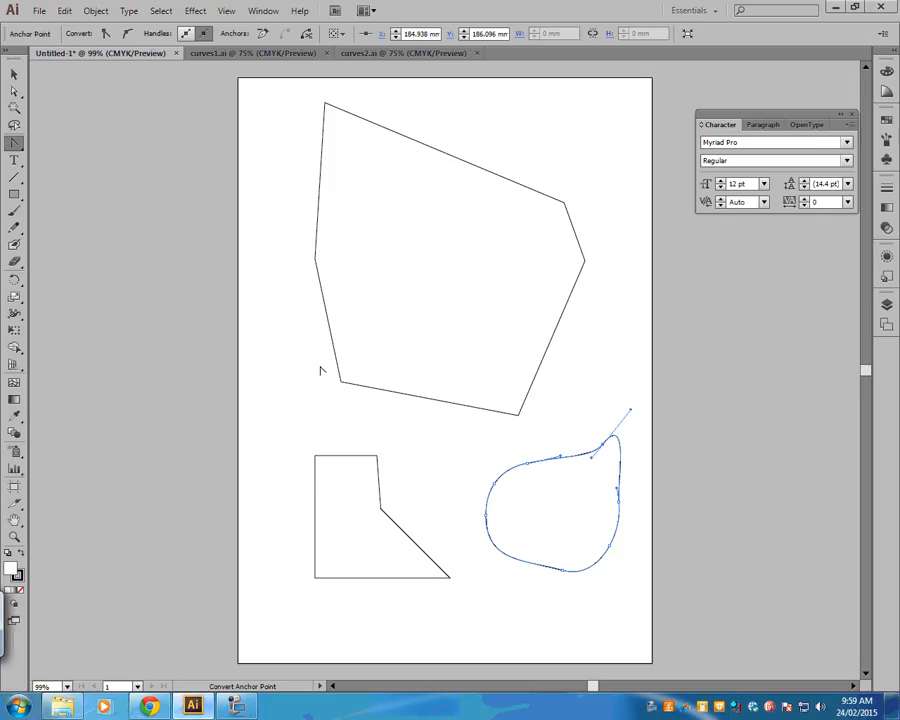
click(603, 445)
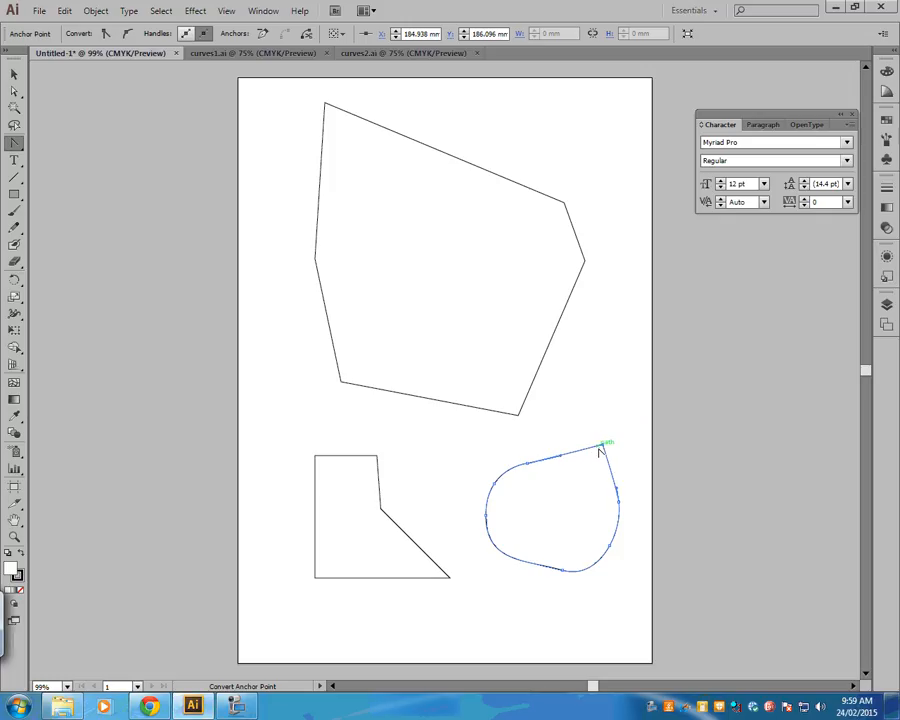
drag(603, 445, 595, 456)
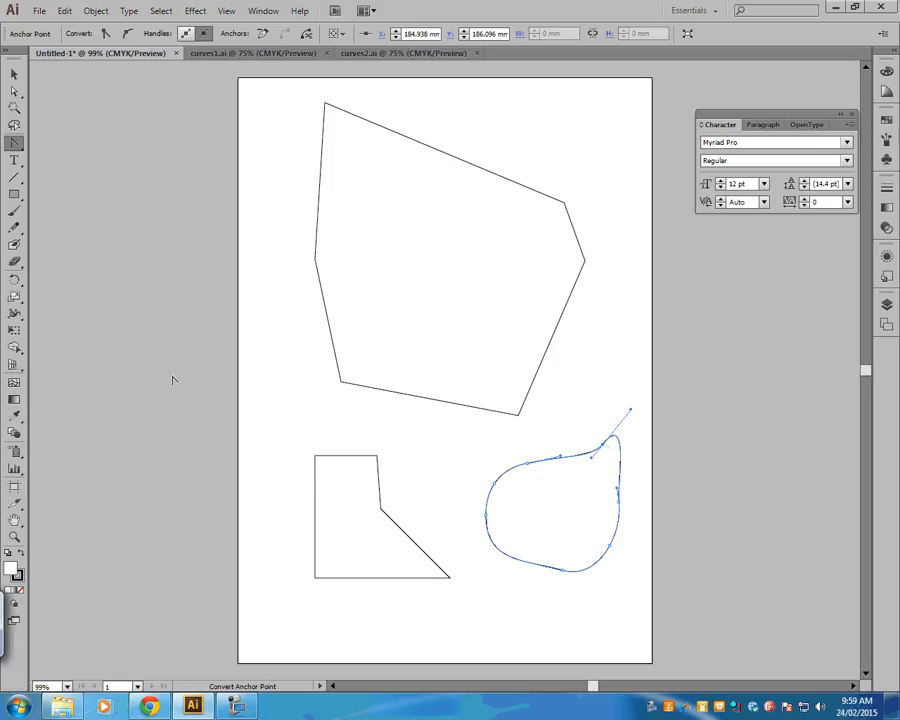
Step: Convert the curved shape's bottom and lower-right anchor points to corners, and pull long slanted direction handles out of its far-left anchor point
click(15, 145)
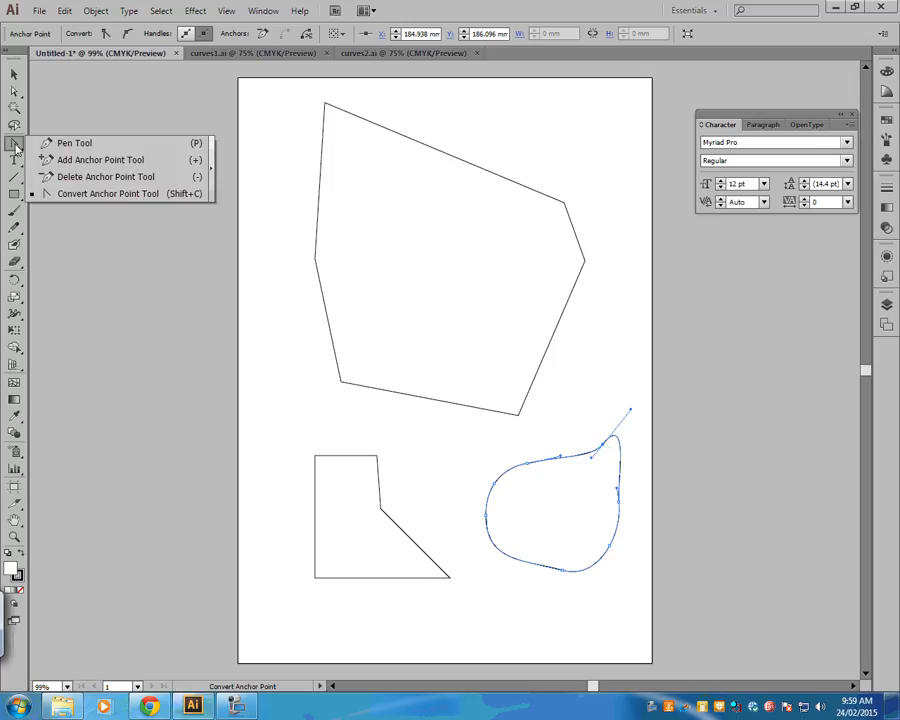
click(118, 194)
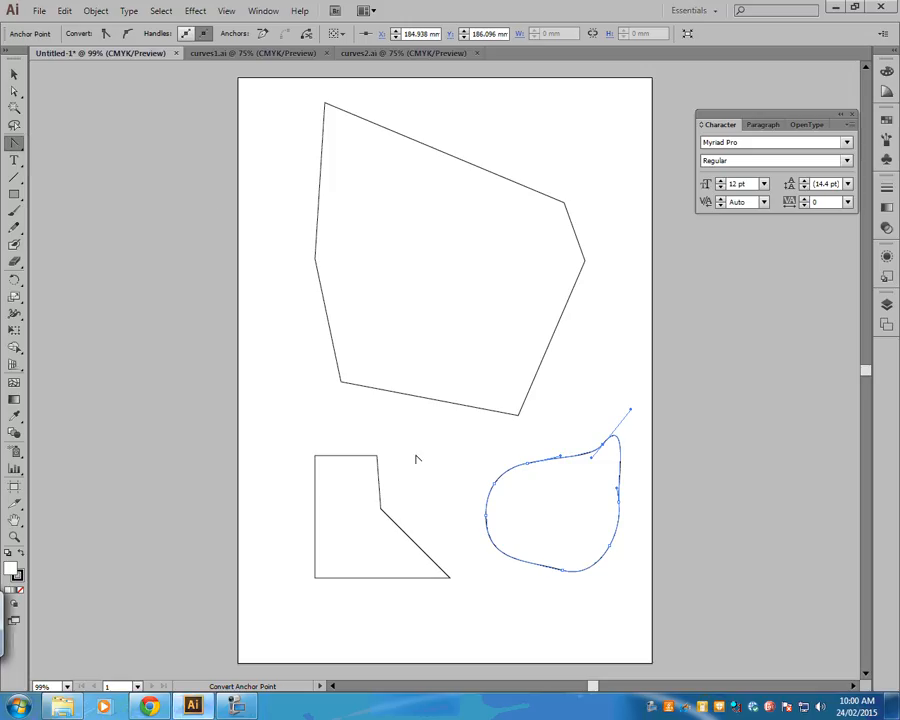
click(563, 572)
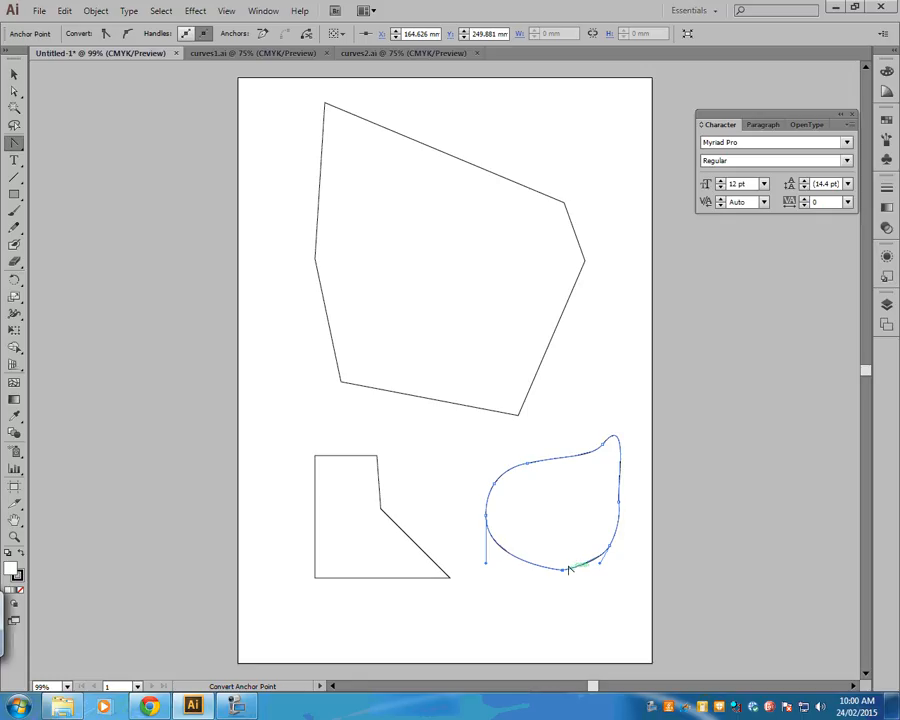
click(610, 546)
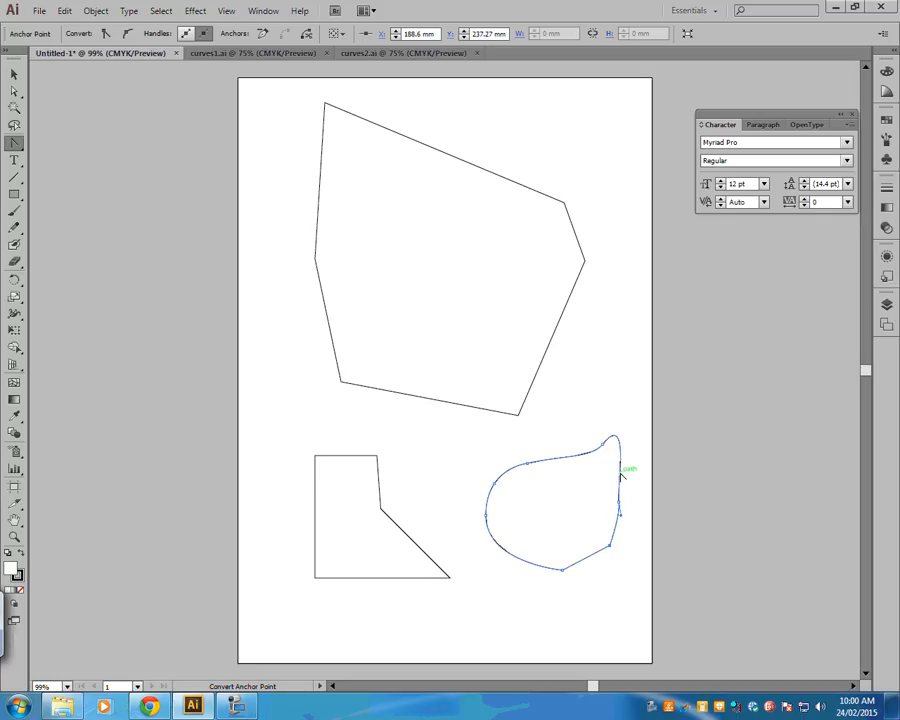
click(486, 515)
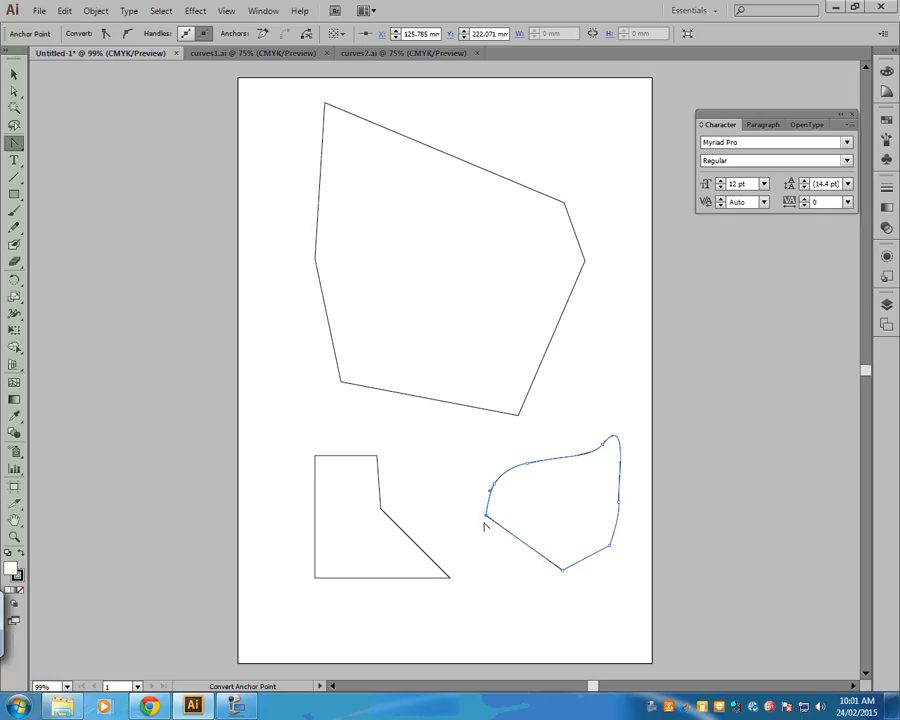
drag(485, 515, 463, 446)
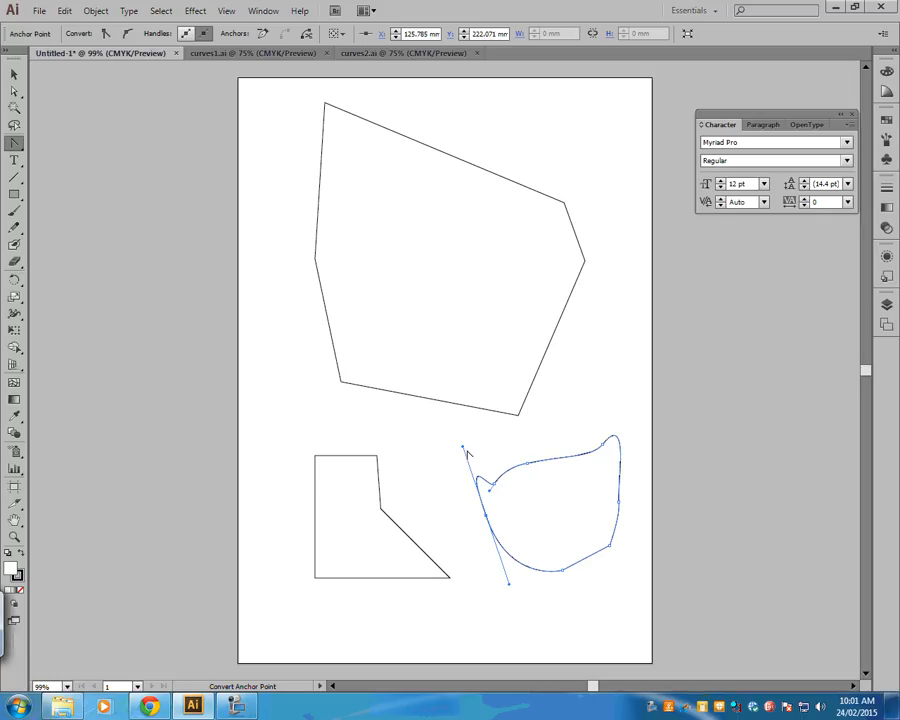
click(258, 55)
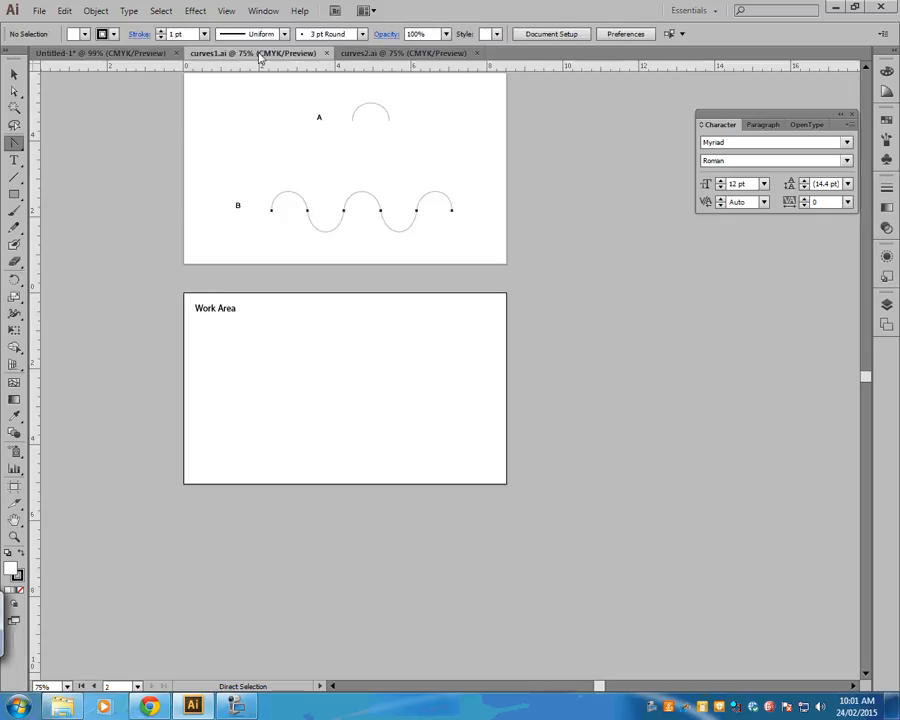
click(119, 55)
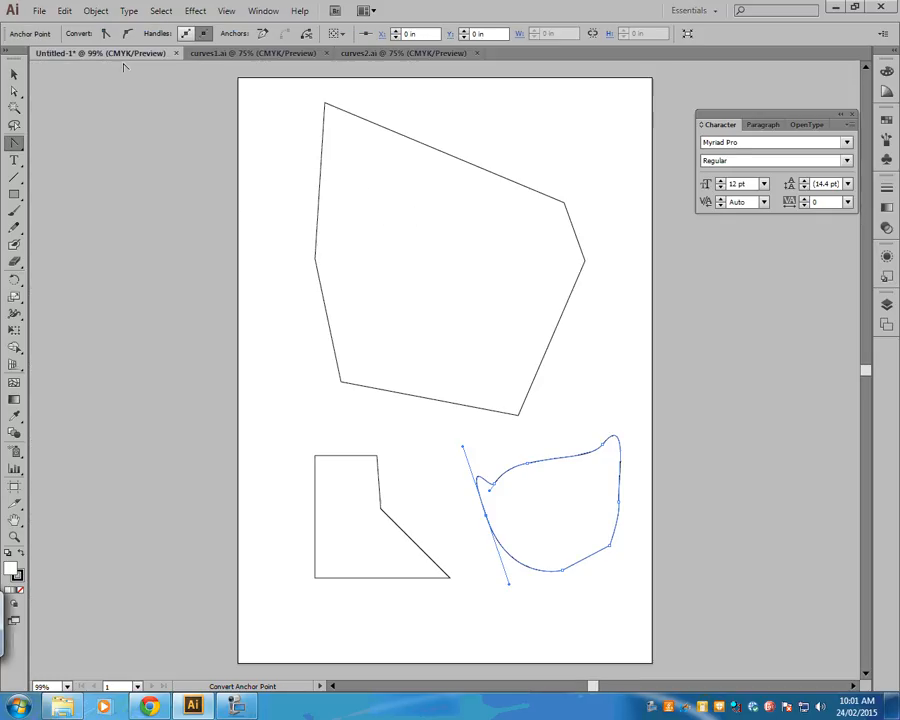
Step: Bring up the curves1.ai document and browse the Illustrator folder for the curves practice files without opening any
click(278, 55)
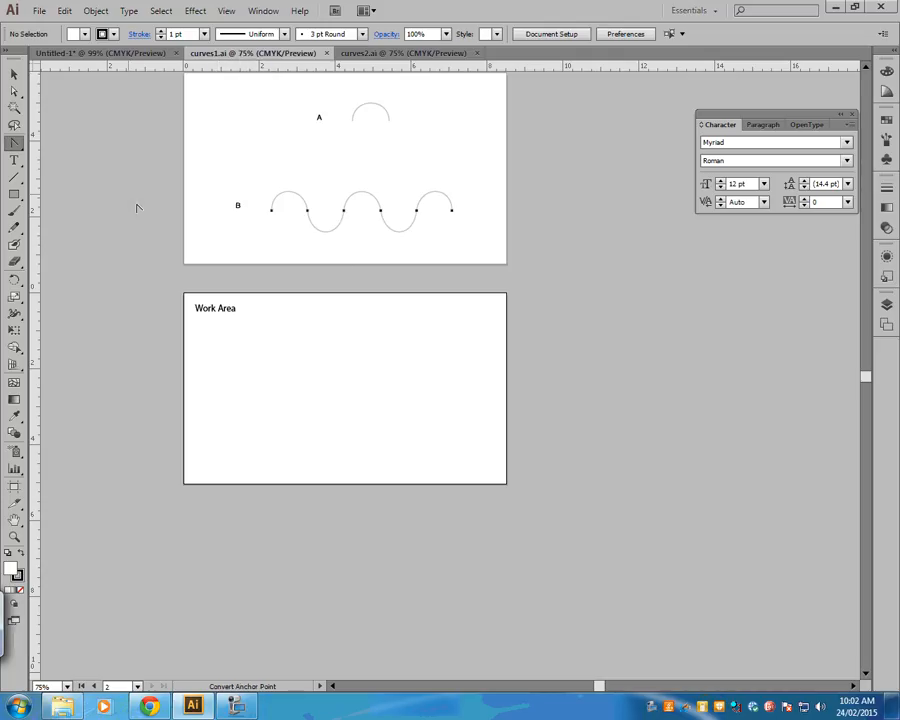
click(36, 11)
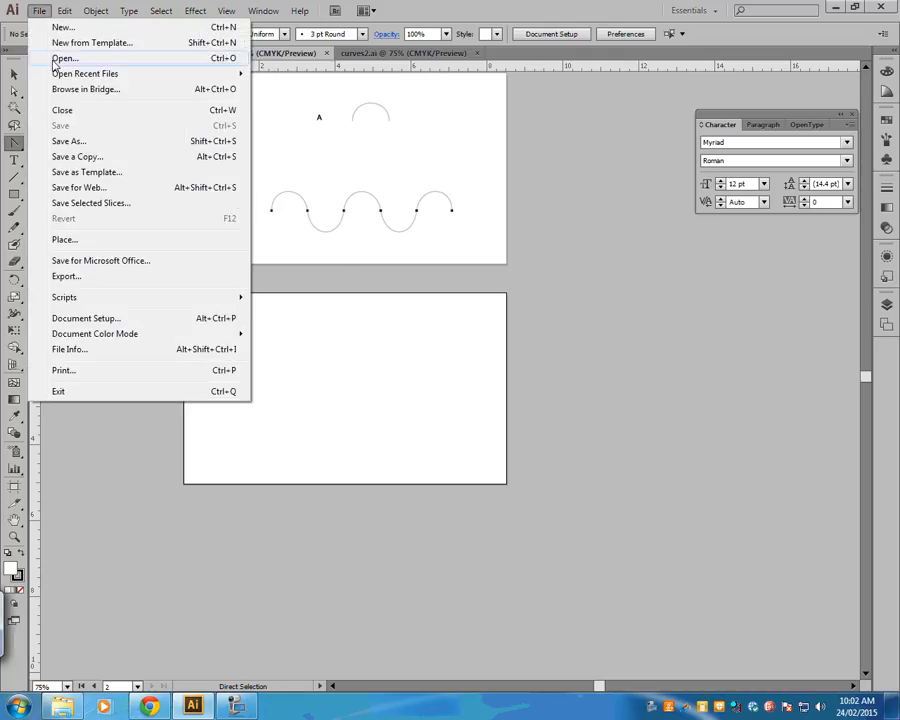
click(60, 60)
click(252, 34)
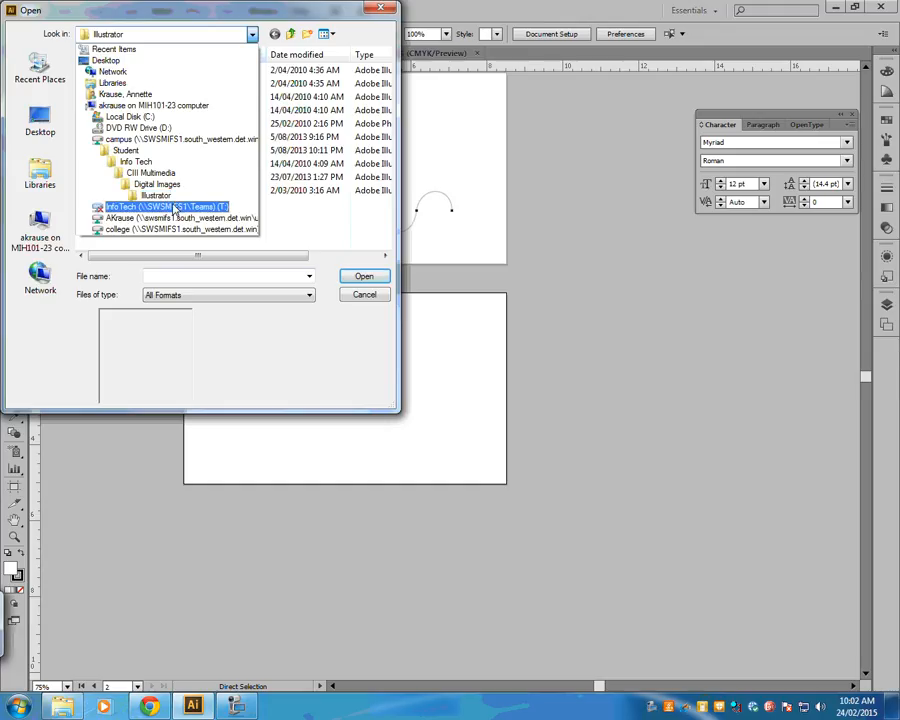
click(160, 196)
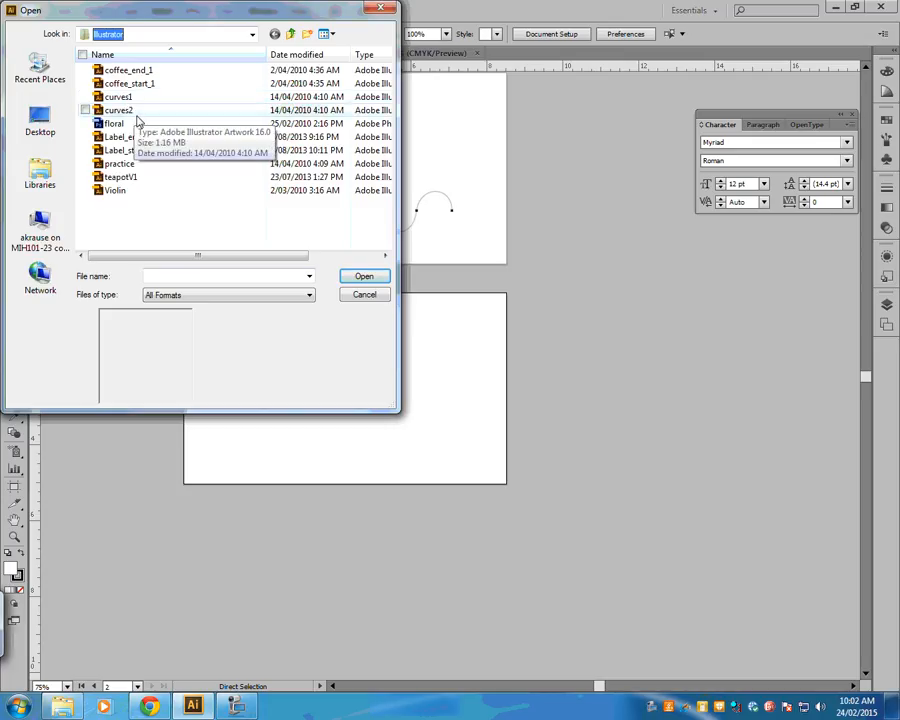
click(364, 294)
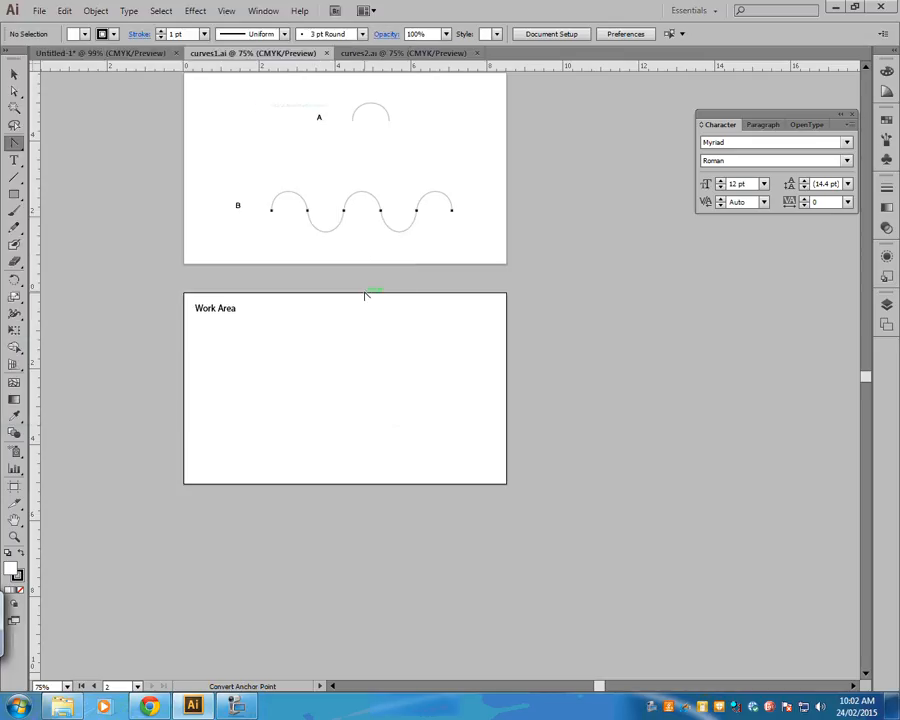
Step: In curves1.ai at 100% zoom, hide the template layer and show it again to examine which artwork it holds
click(255, 52)
key(ctrl)
key(ctrl+plus)
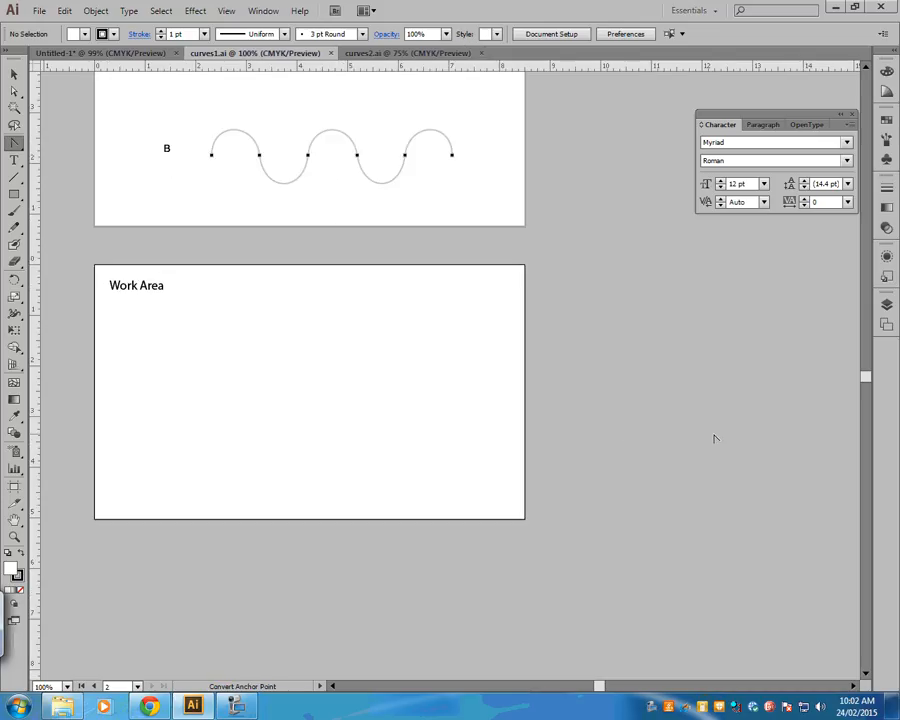
drag(866, 378, 868, 370)
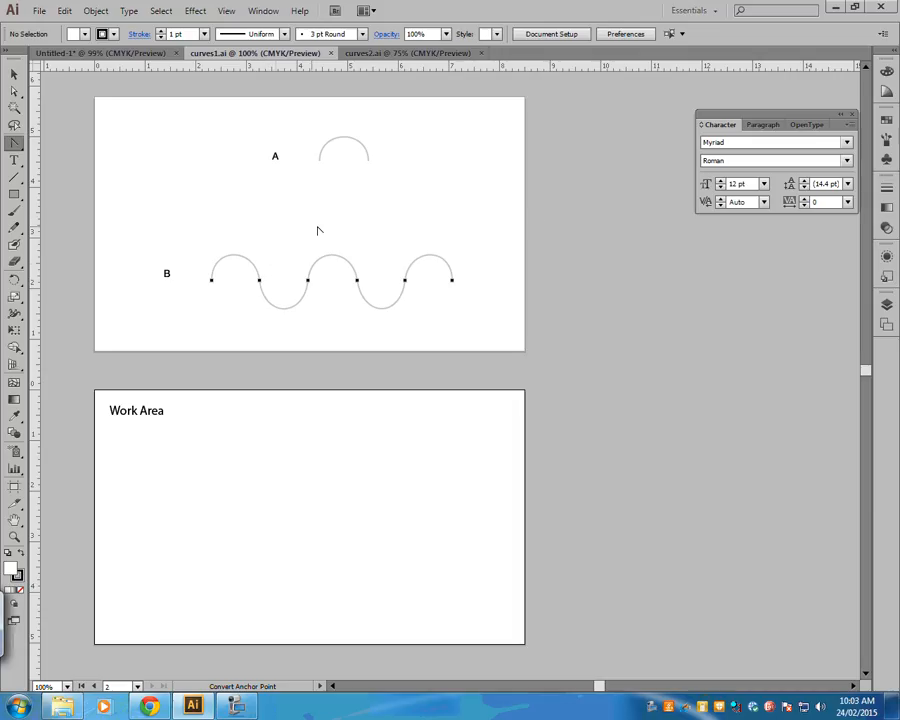
click(887, 310)
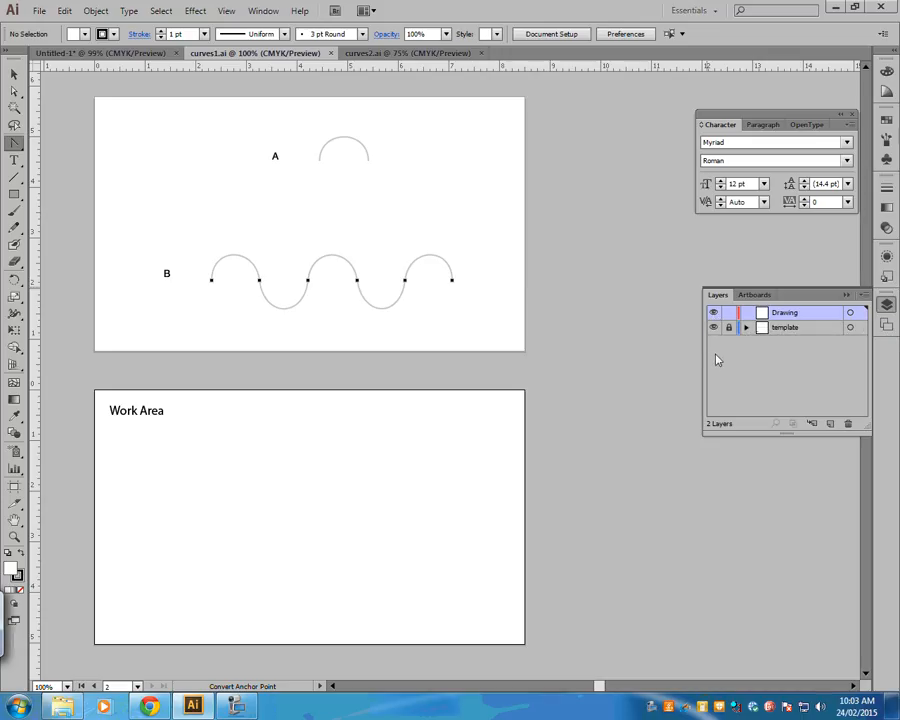
click(713, 328)
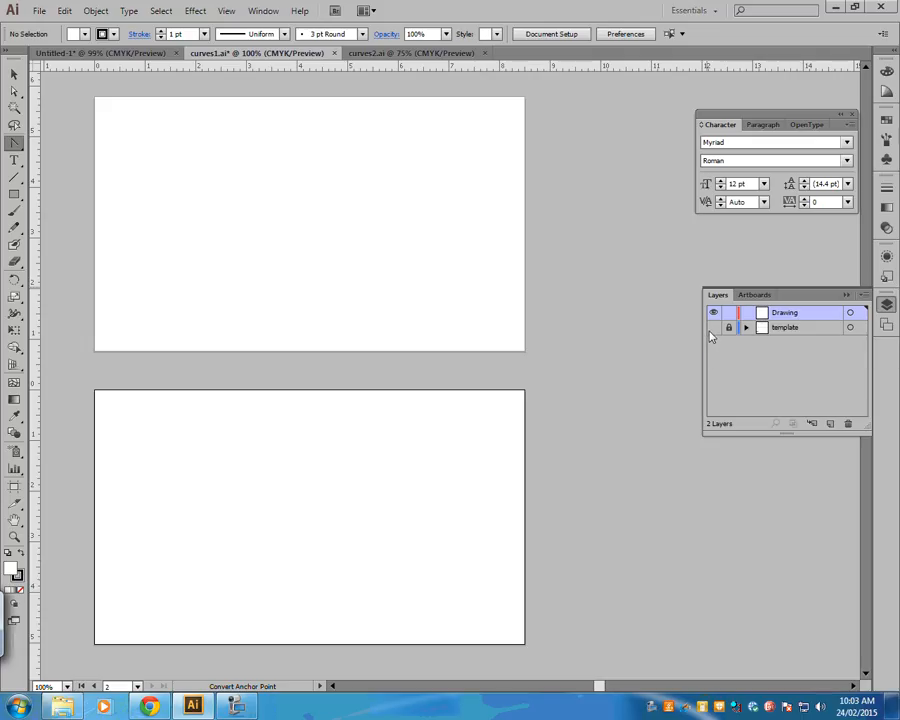
click(710, 331)
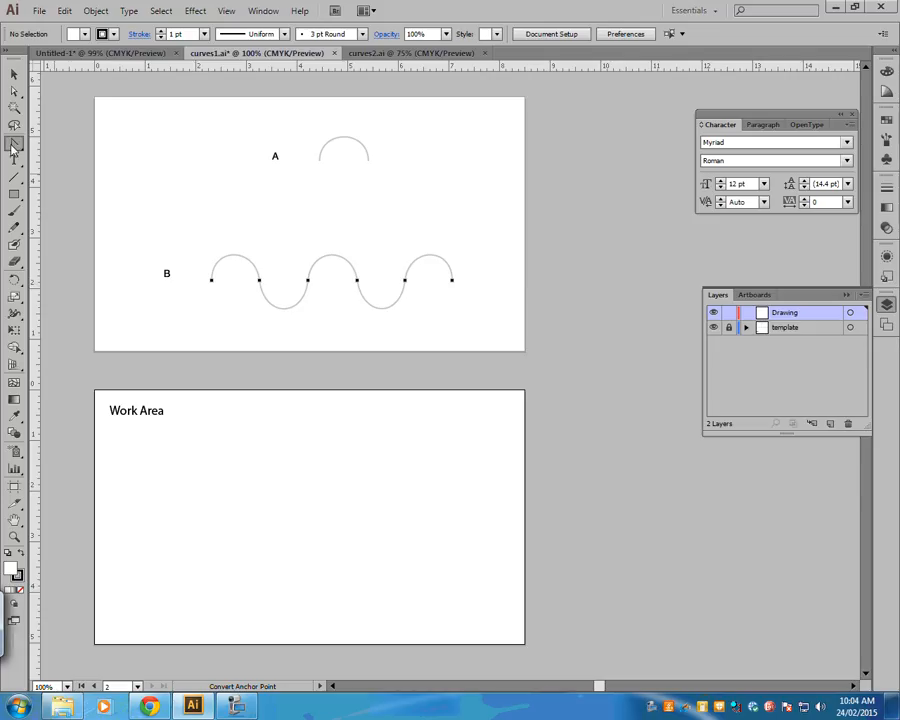
Step: Try to trace arc A with the Pen tool, pulling its left handle up and its right handle down
drag(14, 143, 50, 146)
click(50, 146)
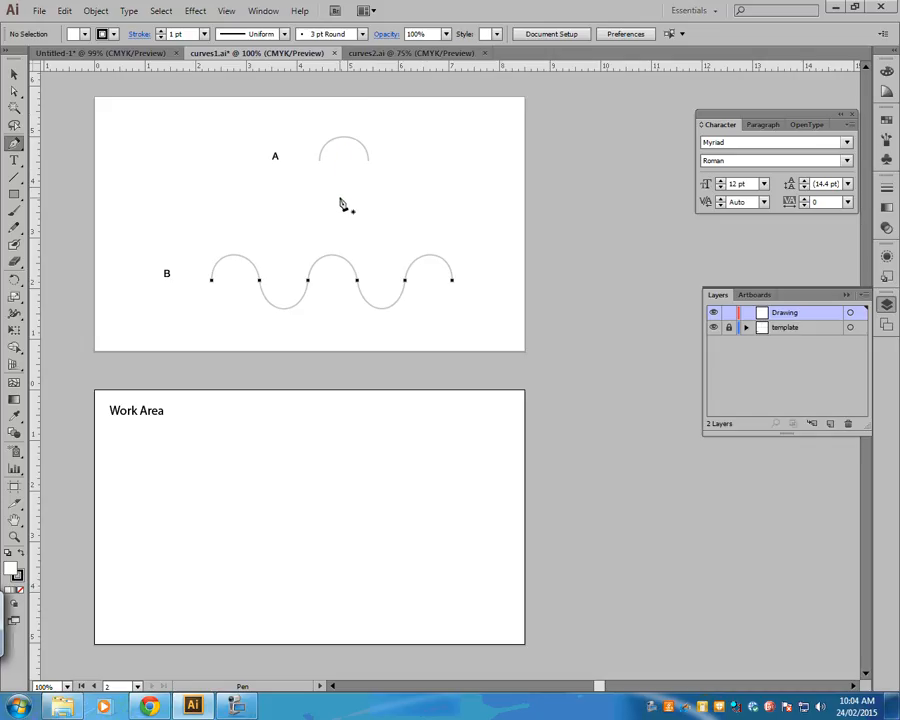
key(ctrl)
drag(320, 160, 321, 138)
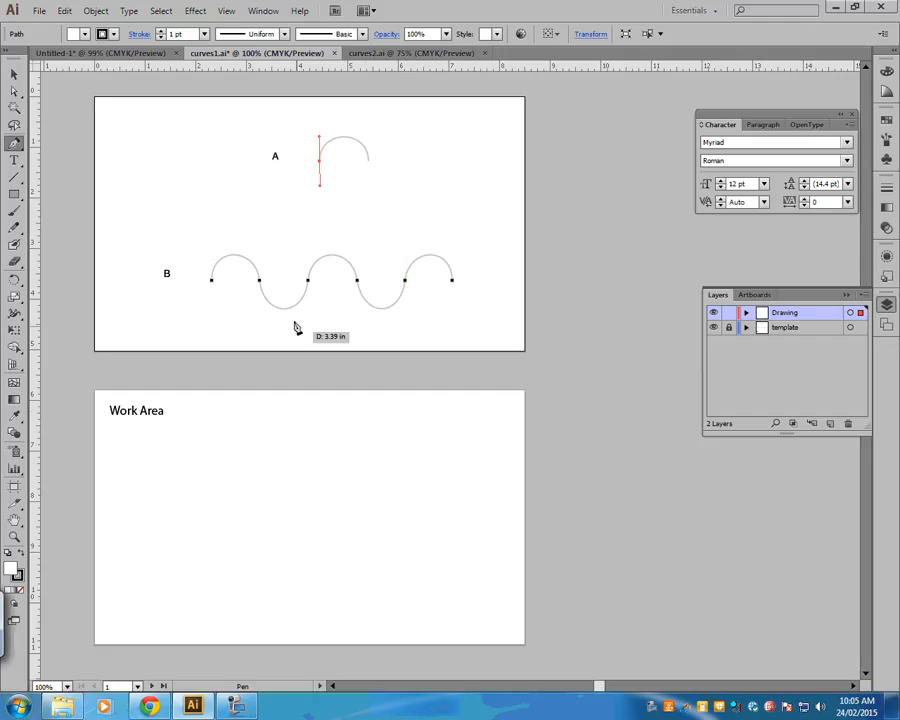
mouse_move(324, 147)
mouse_down()
mouse_move(323, 134)
mouse_move(322, 193)
mouse_move(323, 168)
mouse_up()
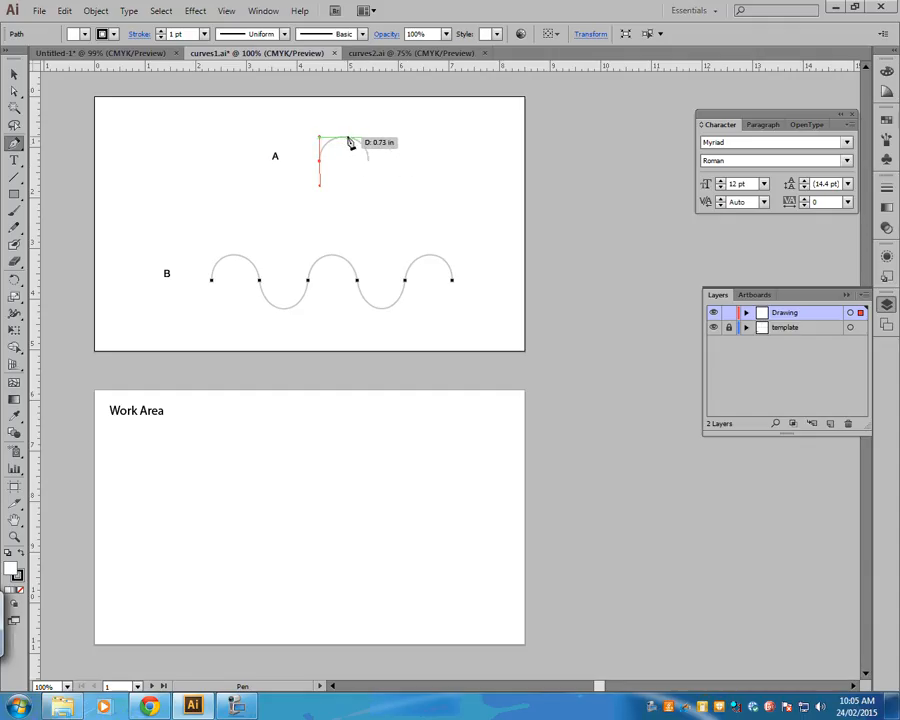
drag(370, 165, 372, 207)
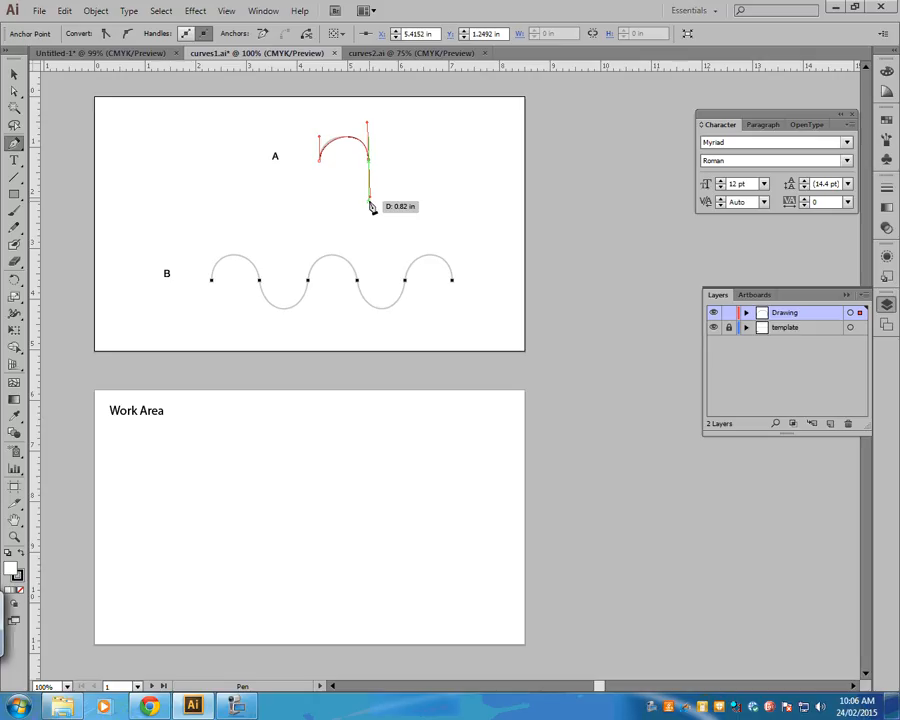
drag(370, 206, 367, 205)
ctrl+click(367, 205)
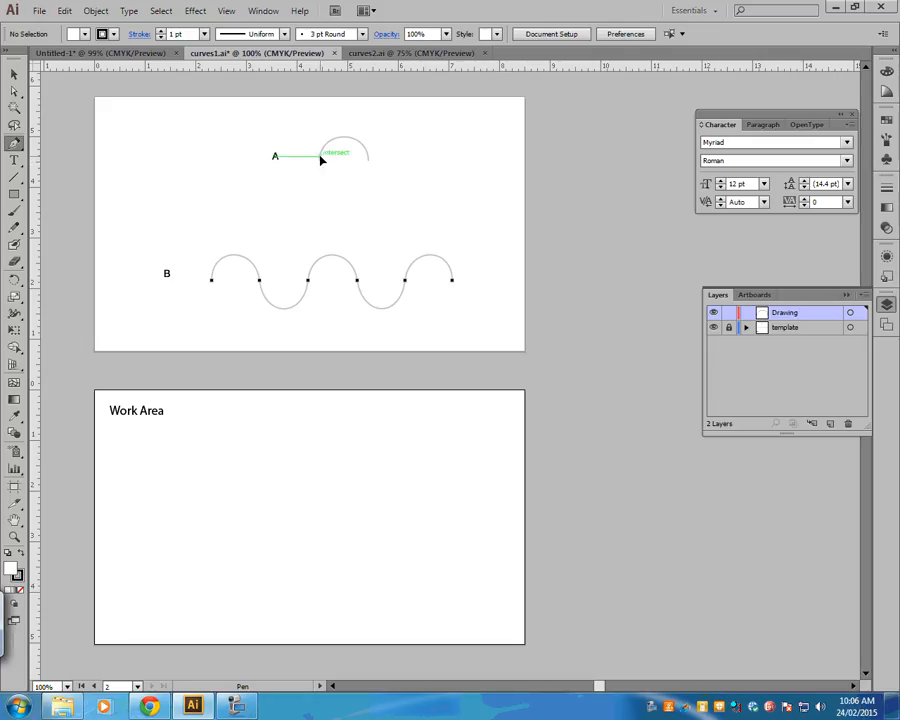
Step: Trace arc A with the Pen tool, pulling the left anchor's handle up and, after undoing an upward pull, the right anchor's handle down
drag(320, 157, 321, 126)
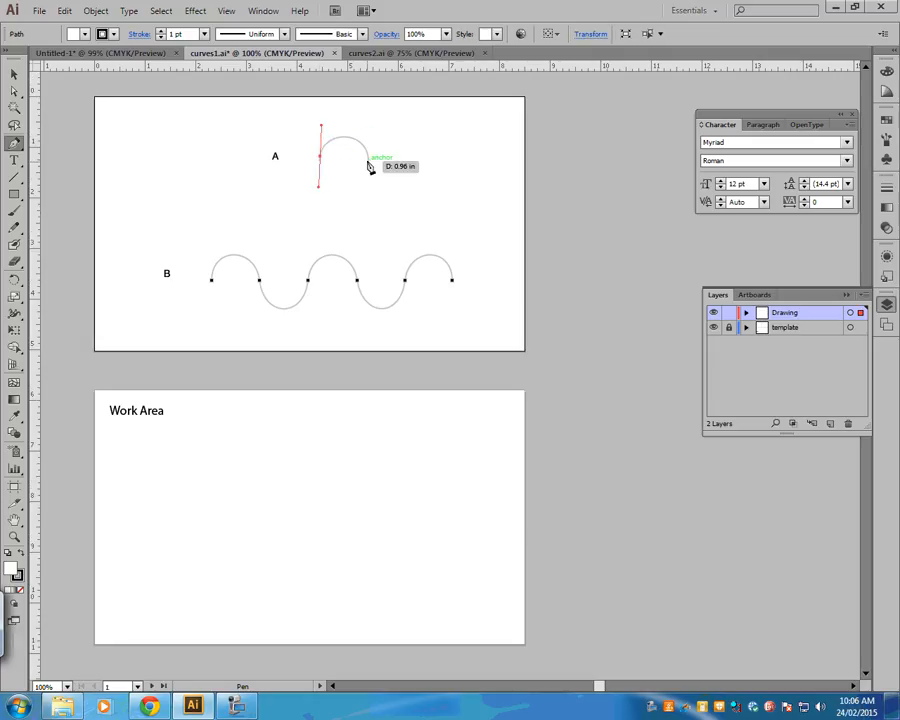
drag(368, 166, 367, 116)
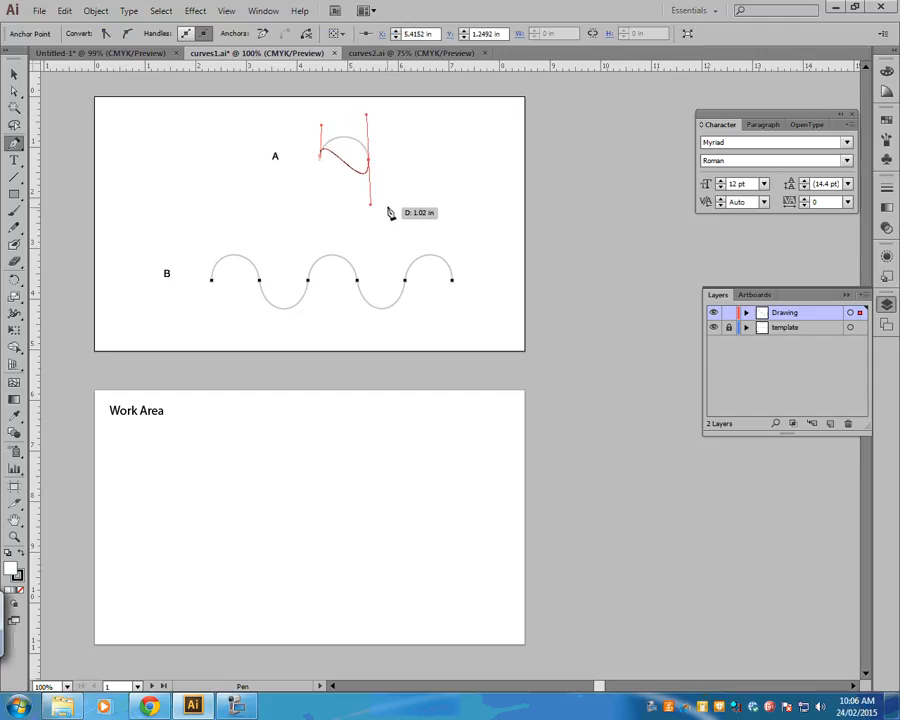
key(ctrl+z)
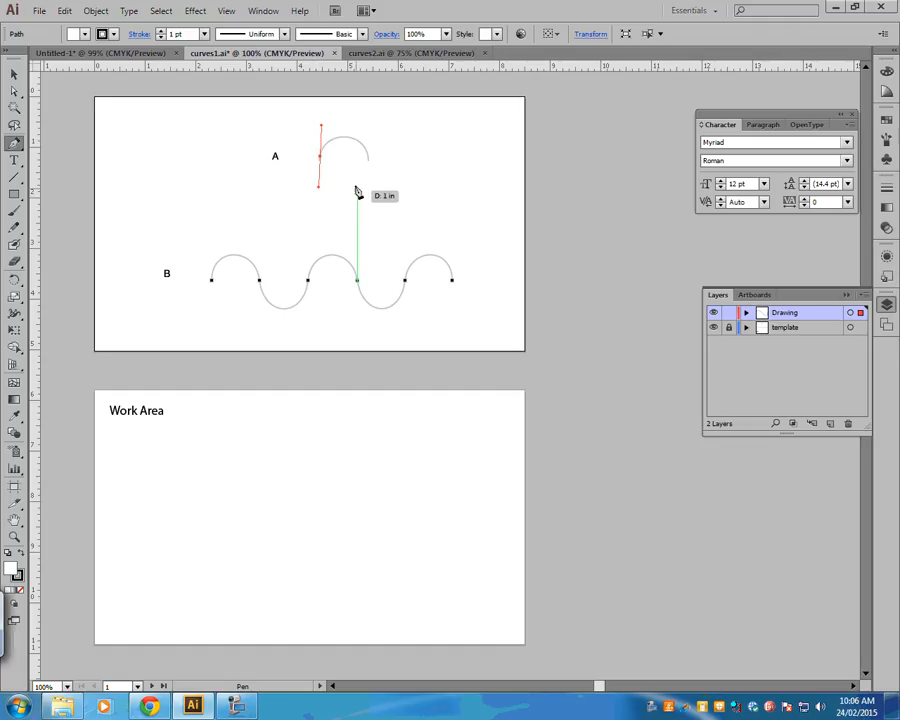
drag(369, 162, 369, 189)
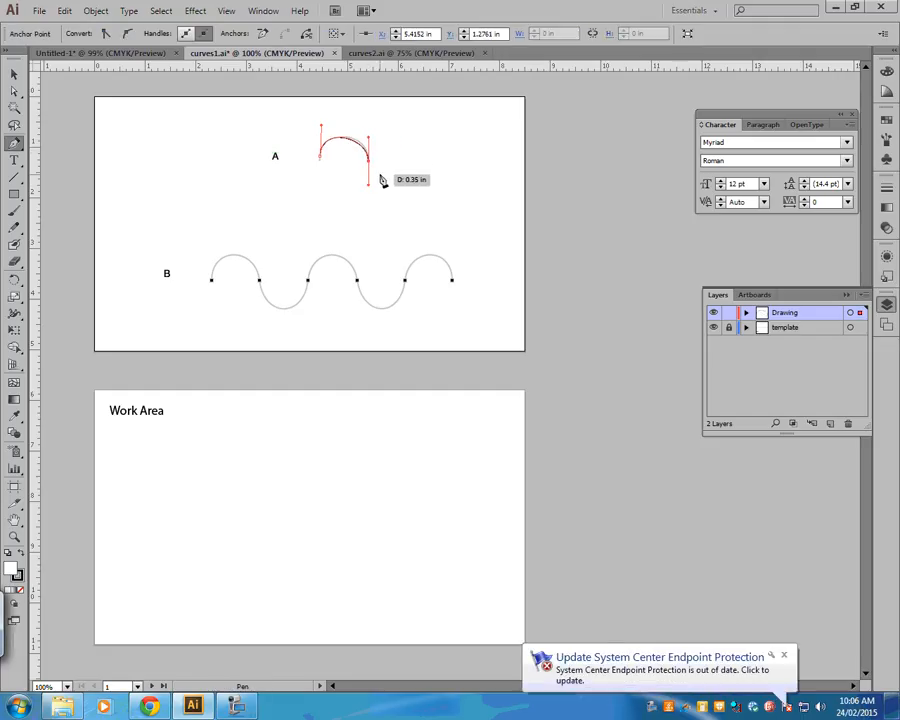
Step: Lengthen and straighten the upper direction handles at both ends of arc A with Direct Selection to fit the template curve
click(14, 91)
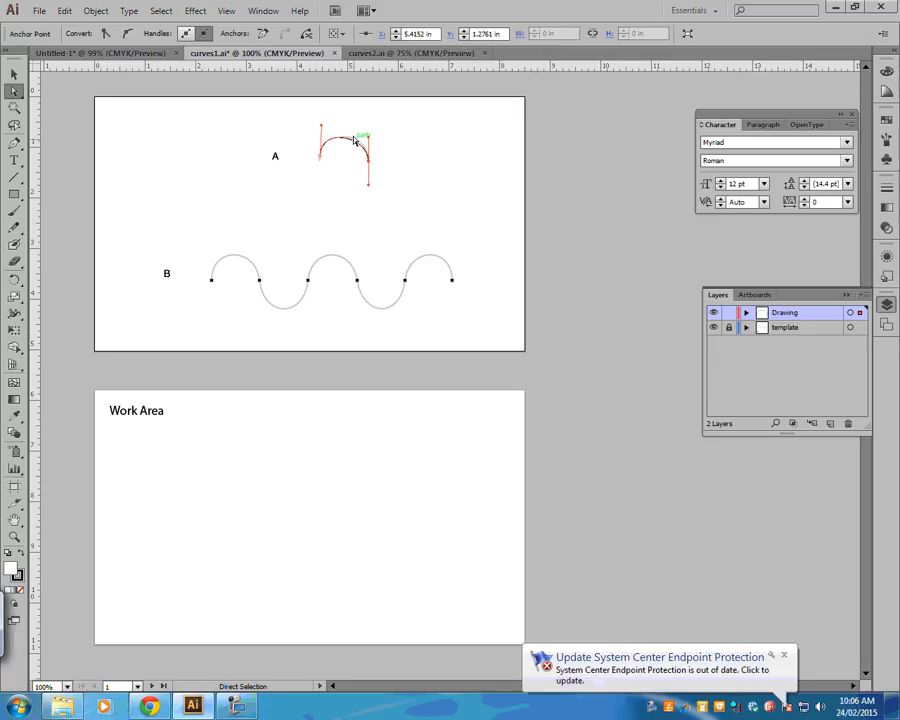
drag(368, 138, 368, 131)
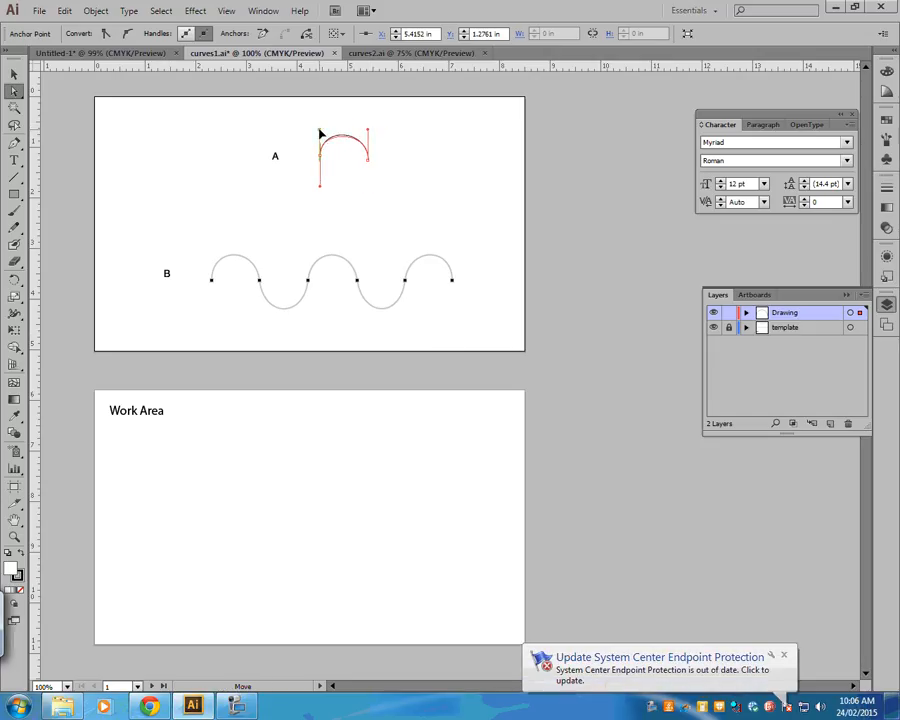
click(367, 152)
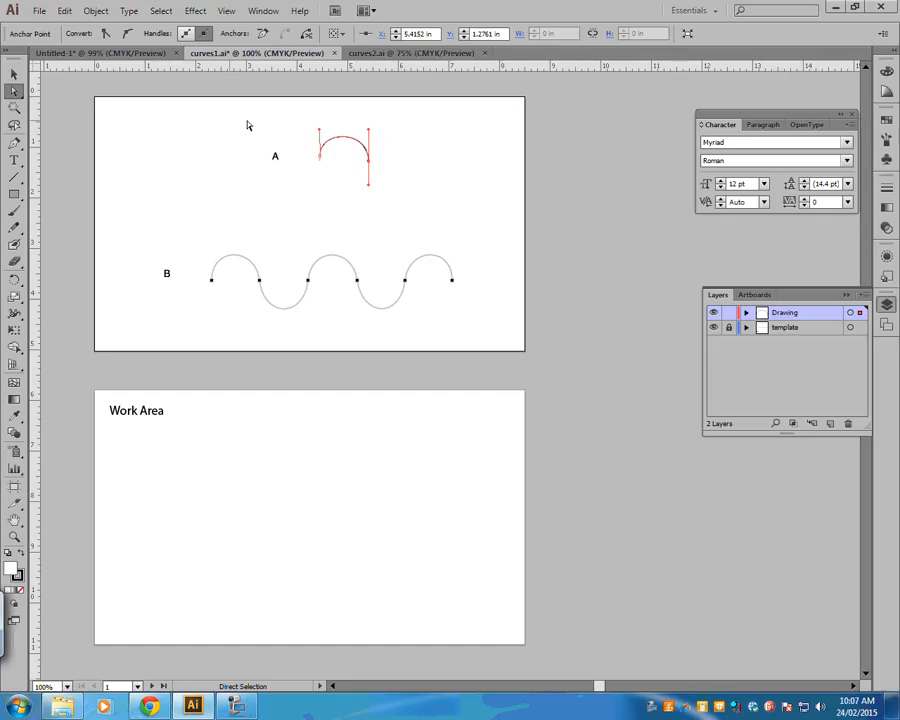
Step: Trace the first crest and trough of wave B with the Pen tool, pulling the three anchors' handles up, down and up
click(14, 143)
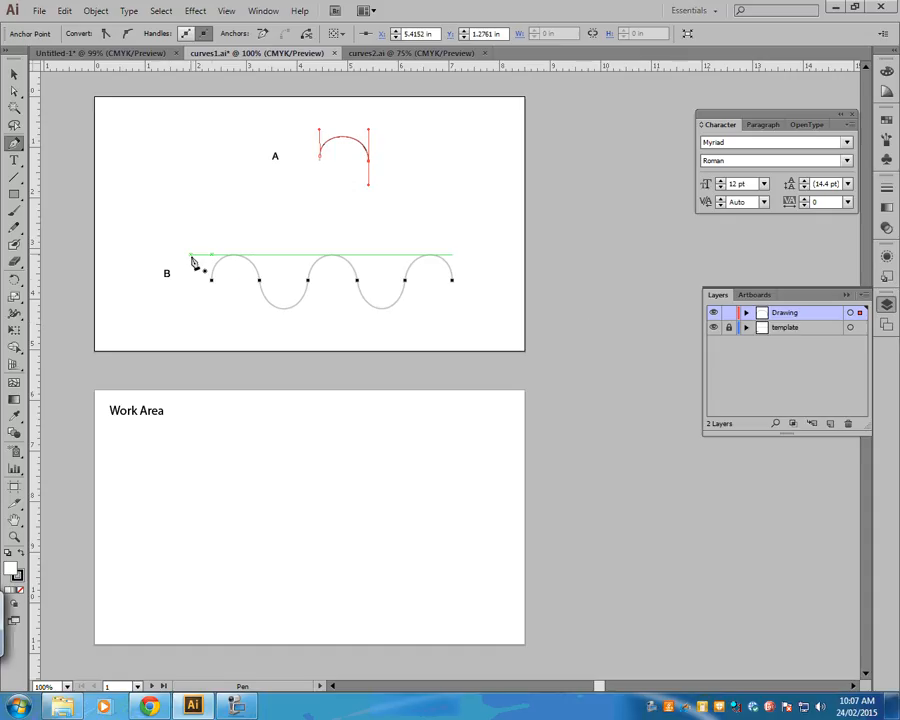
drag(211, 279, 212, 250)
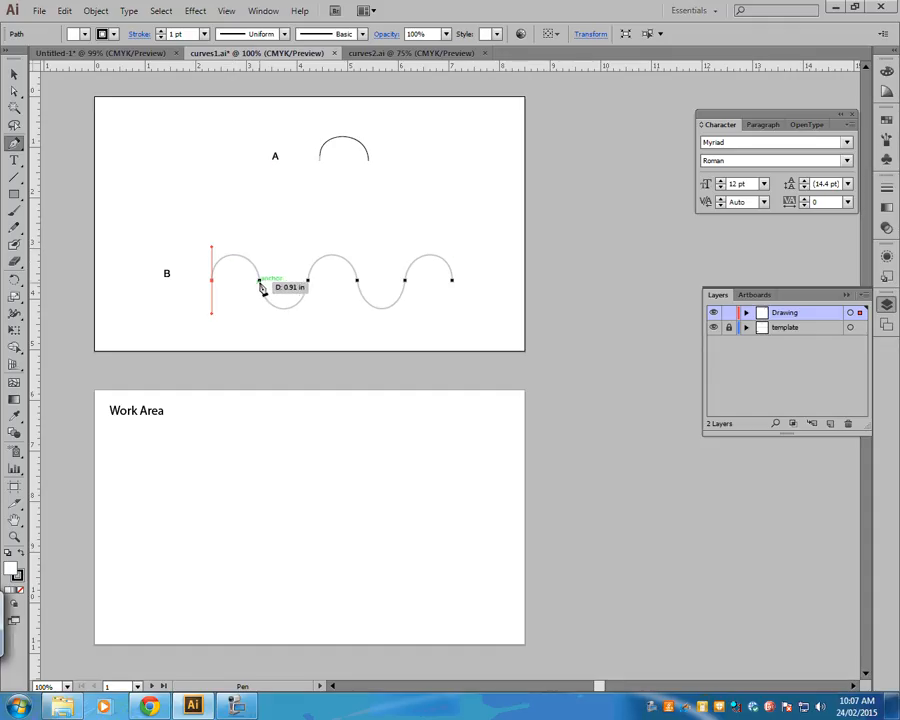
drag(259, 280, 260, 318)
drag(309, 280, 308, 242)
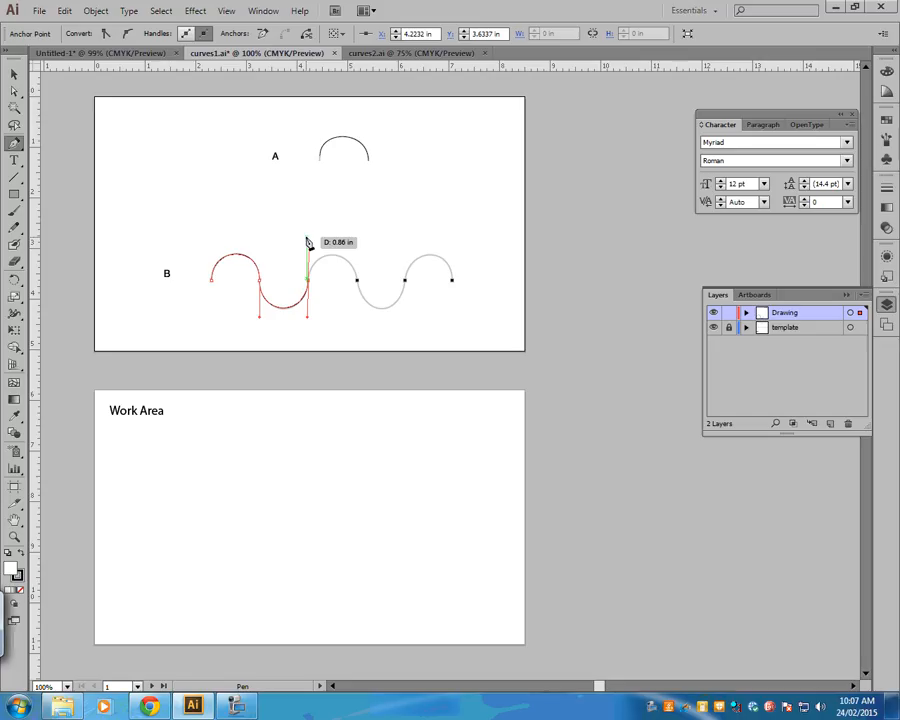
drag(308, 242, 308, 242)
drag(308, 242, 308, 242)
drag(308, 242, 308, 242)
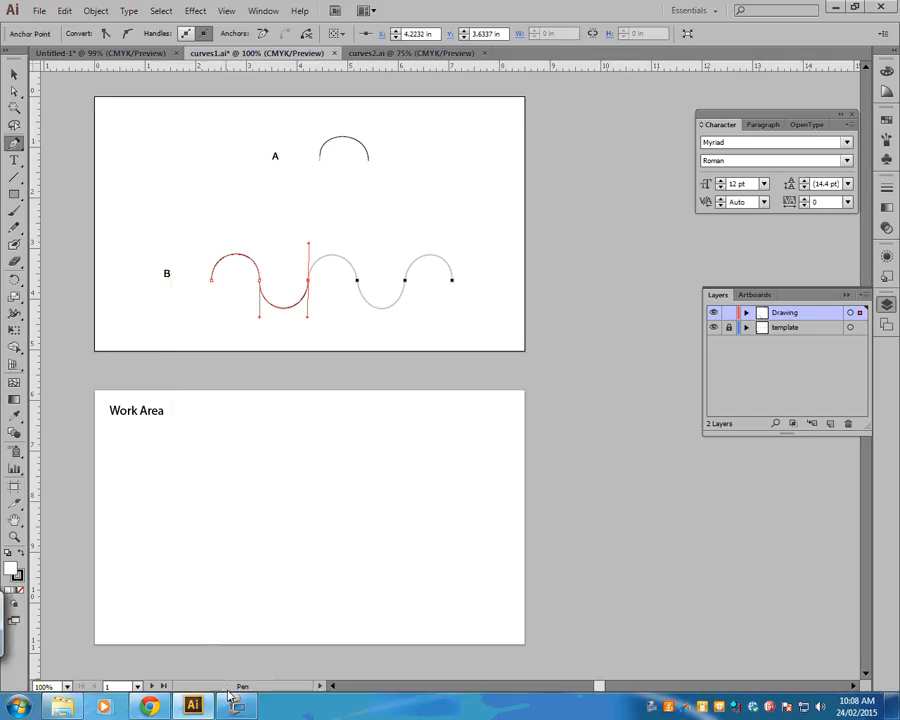
mouse_move(237, 708)
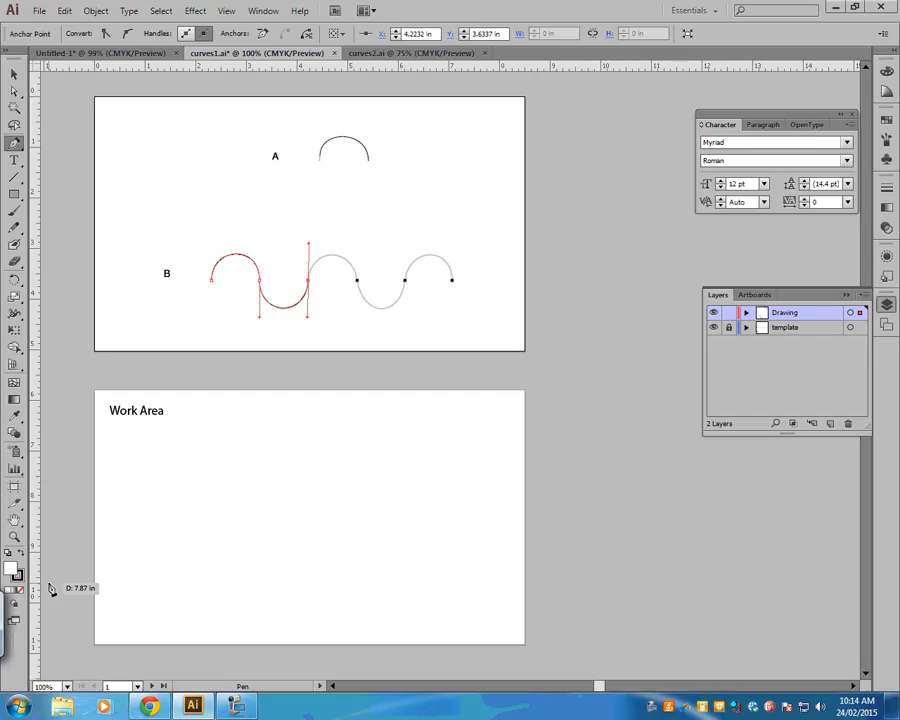
Step: Switch to curves2.ai at 100% zoom and start a Pen path at the leftmost point of line A with its handle pulled up
click(395, 55)
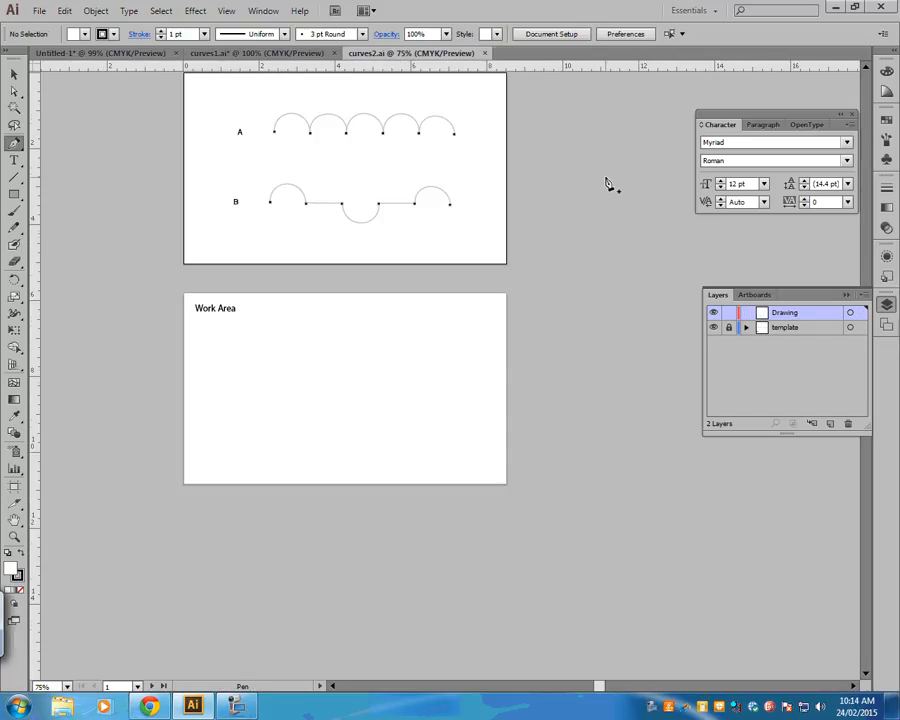
key(ctrl+1)
scroll(606, 182, up, 4)
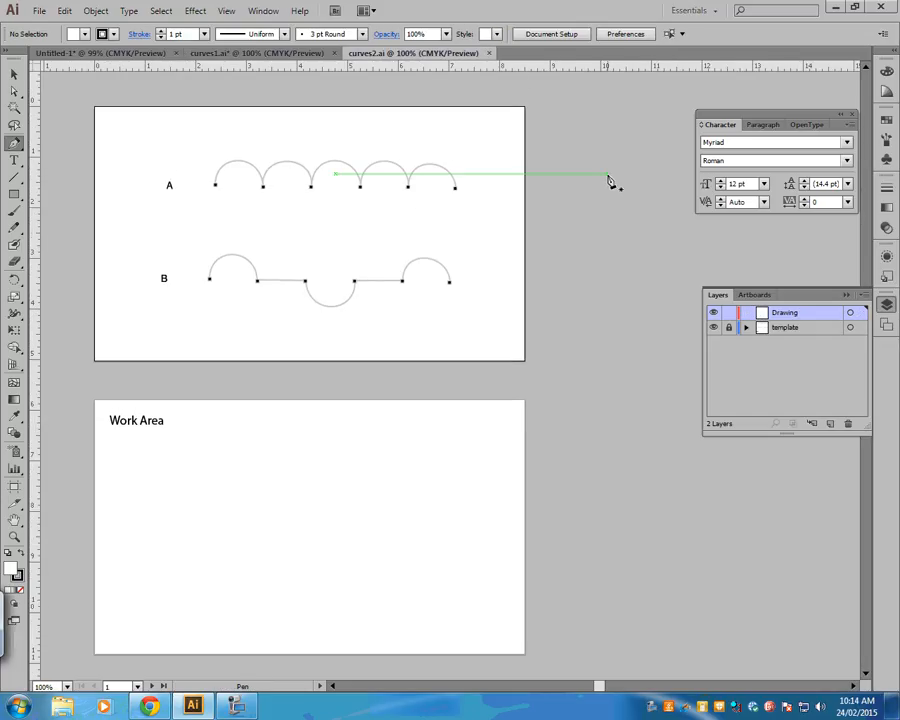
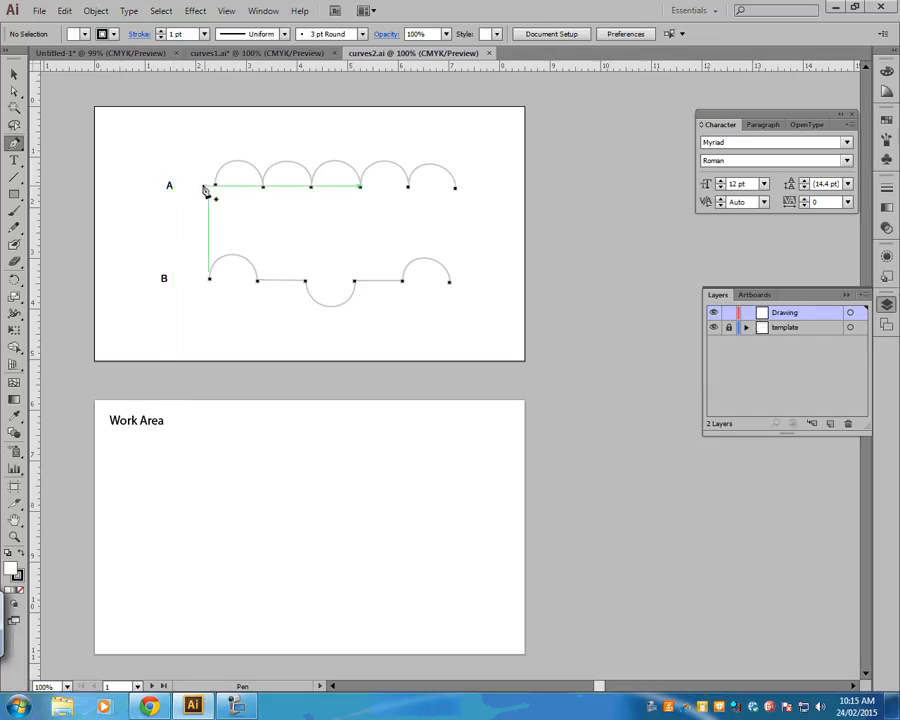
drag(215, 187, 216, 154)
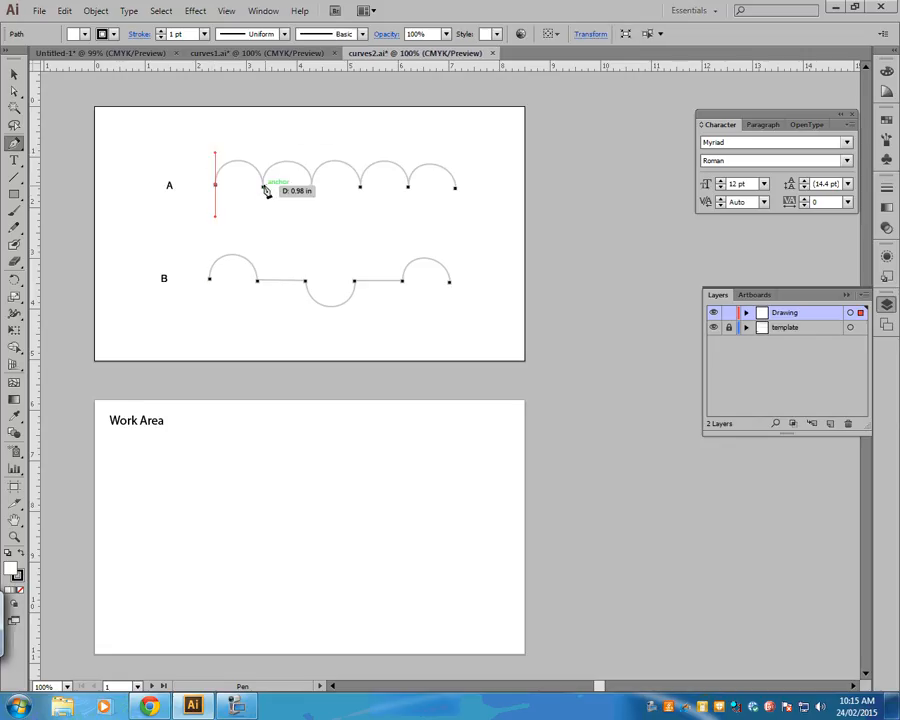
drag(264, 192, 263, 222)
drag(284, 189, 263, 160)
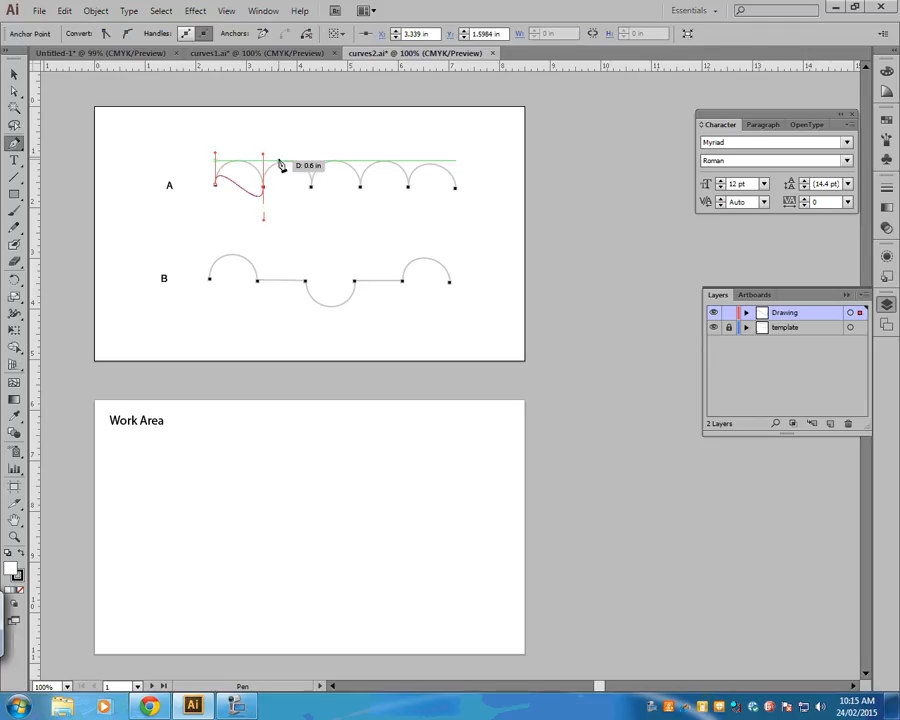
key(ctrl+z)
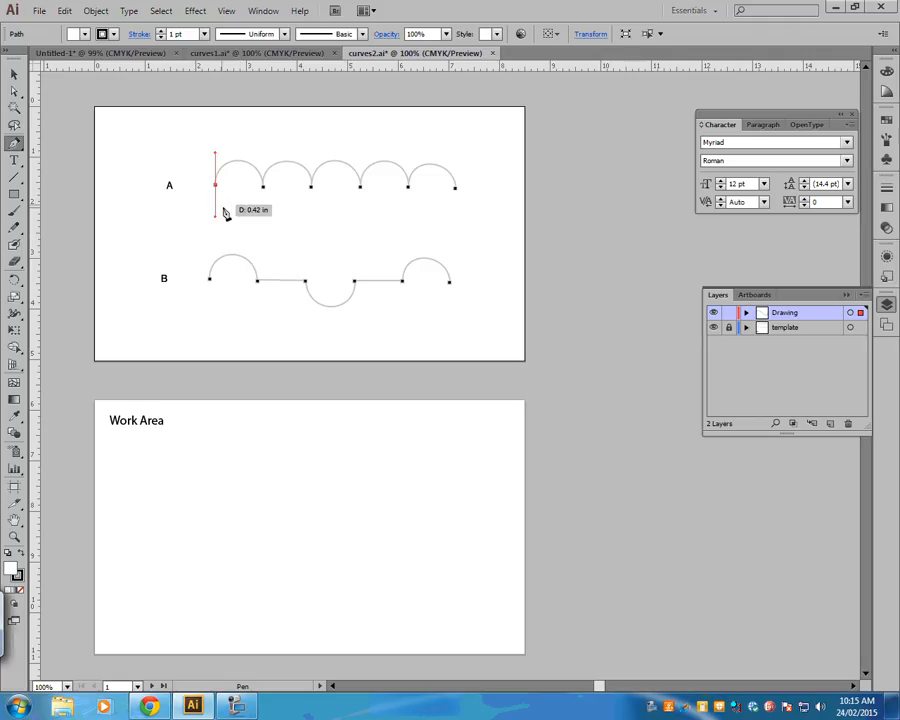
Step: Complete line A's first arch by pulling its right anchor's handle down, and swing the outgoing handle back up to make a corner
drag(264, 192, 265, 225)
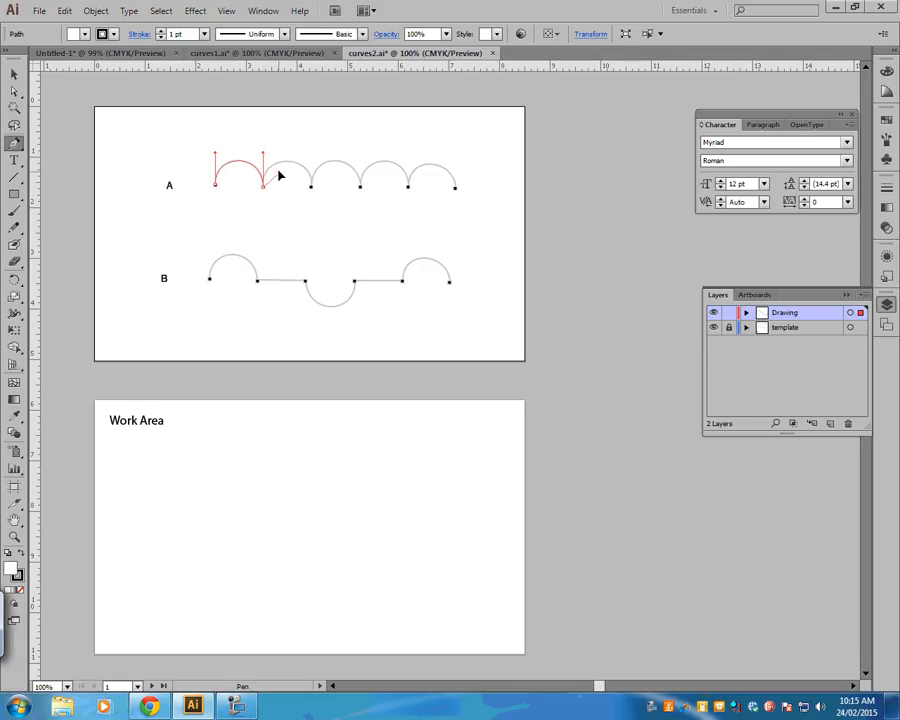
drag(268, 156, 265, 153)
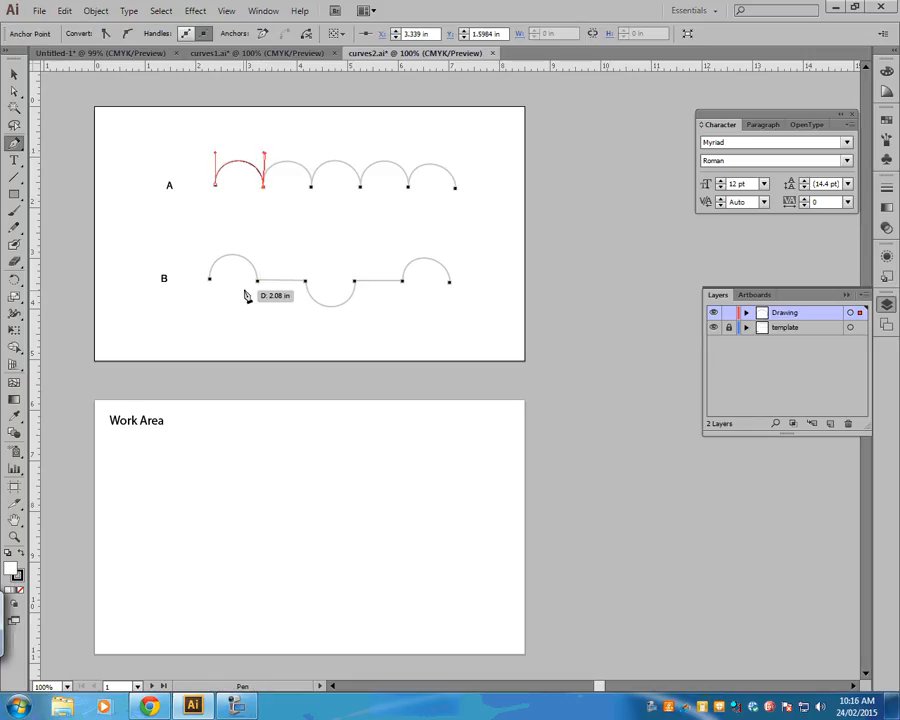
Step: Trace line A's second and third arches with the Pen tool, swinging the outgoing handle up between them to make a corner
drag(310, 188, 312, 224)
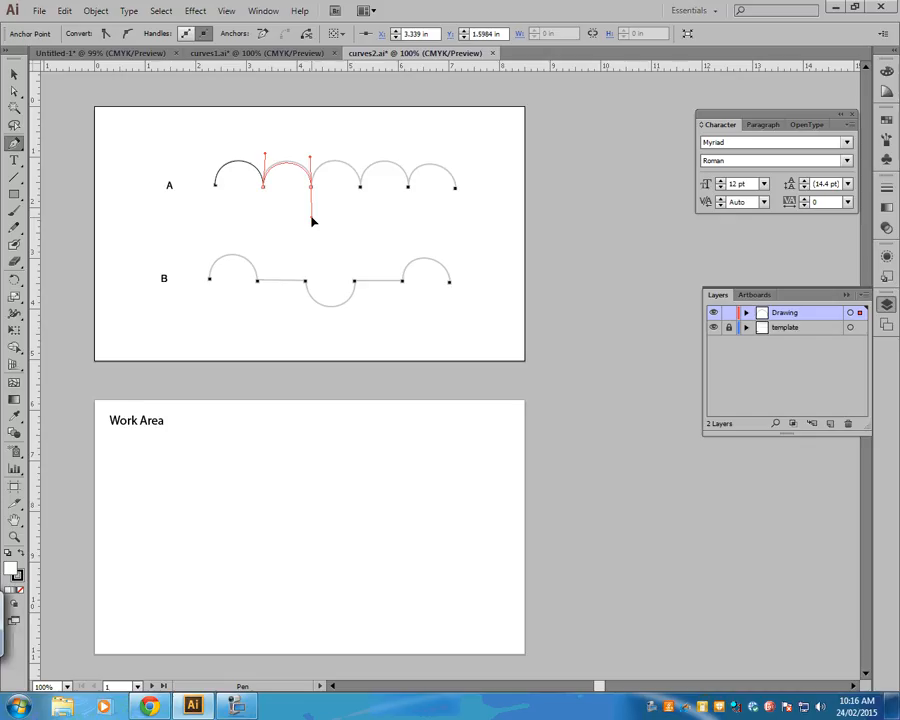
drag(313, 221, 310, 154)
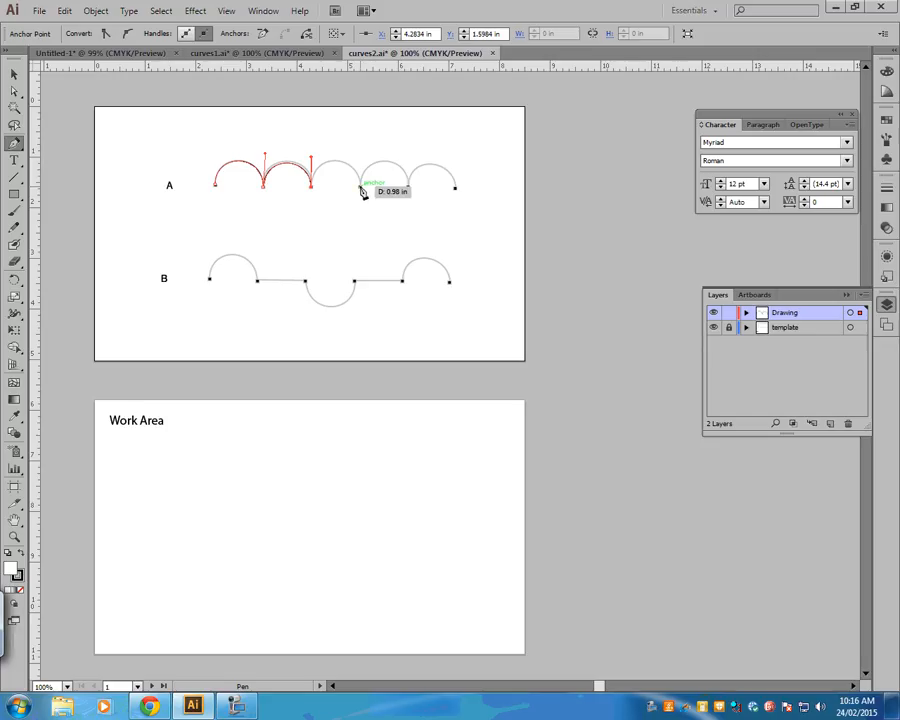
drag(360, 187, 361, 148)
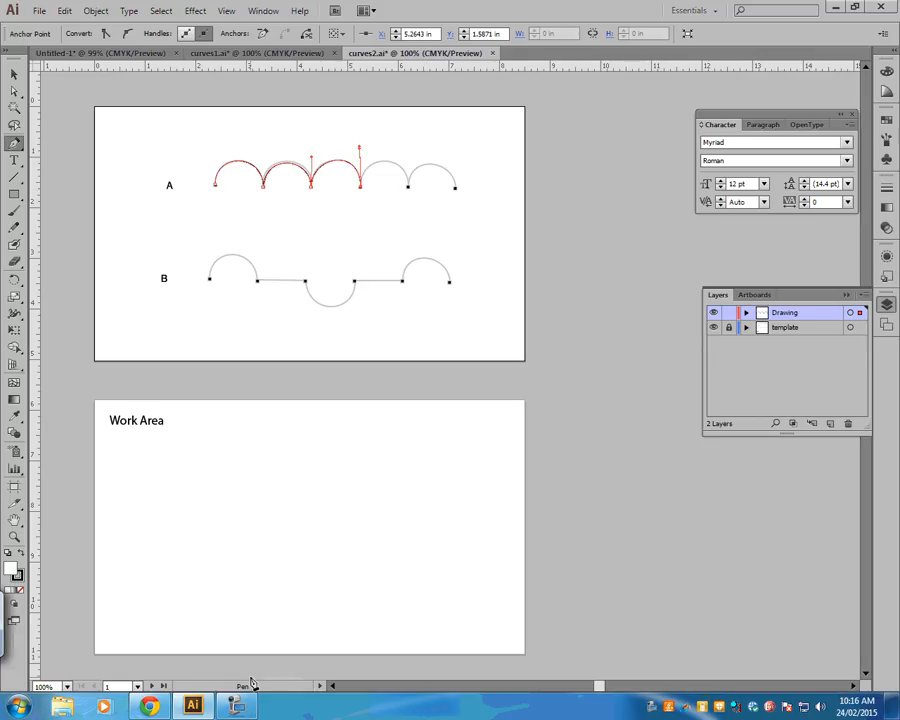
click(237, 704)
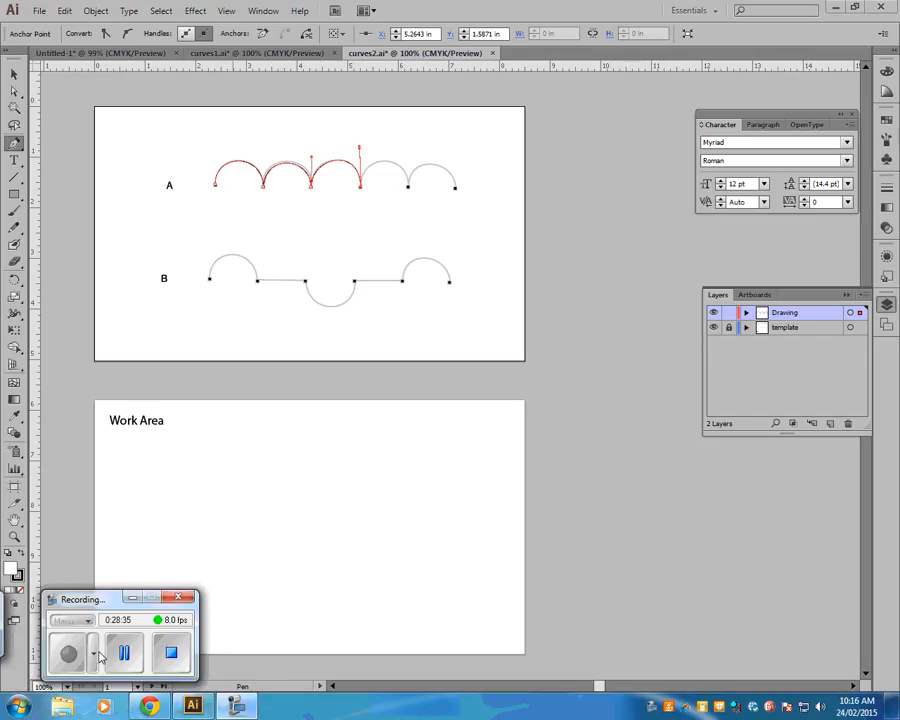
click(130, 600)
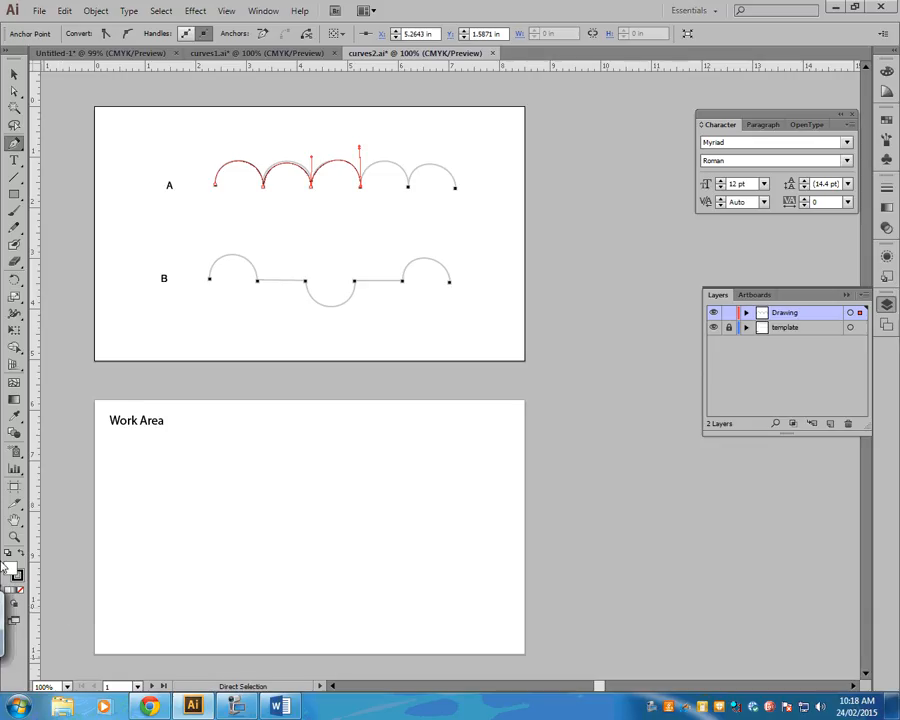
click(237, 706)
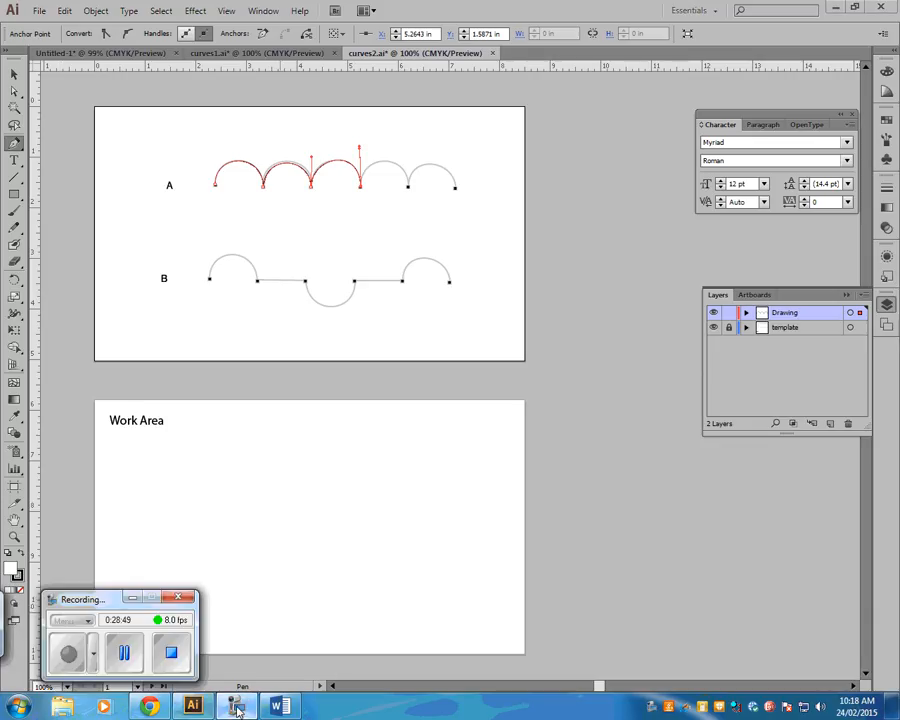
click(115, 657)
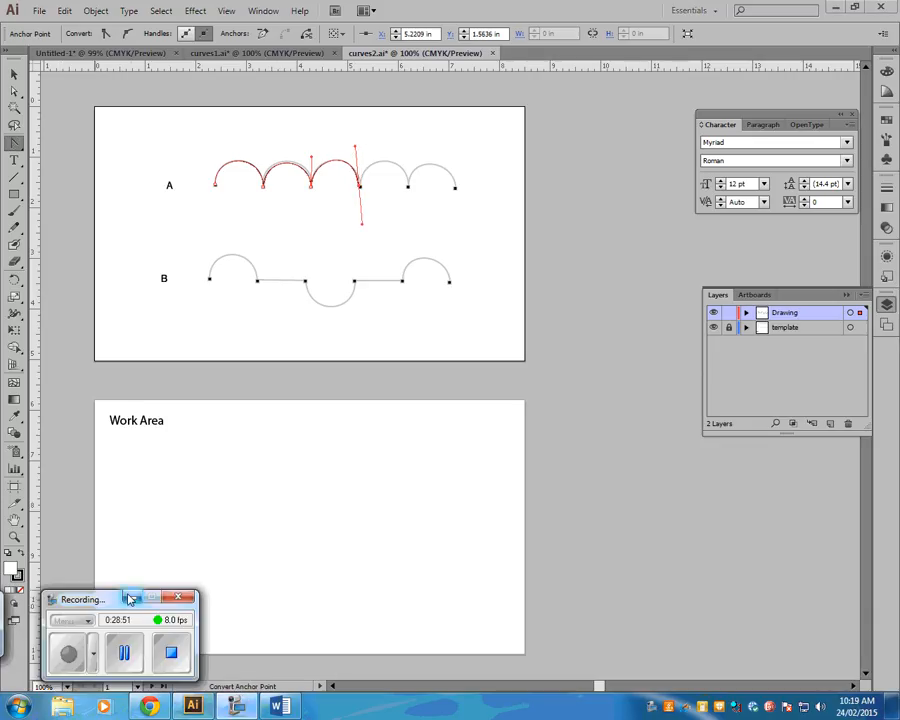
click(128, 598)
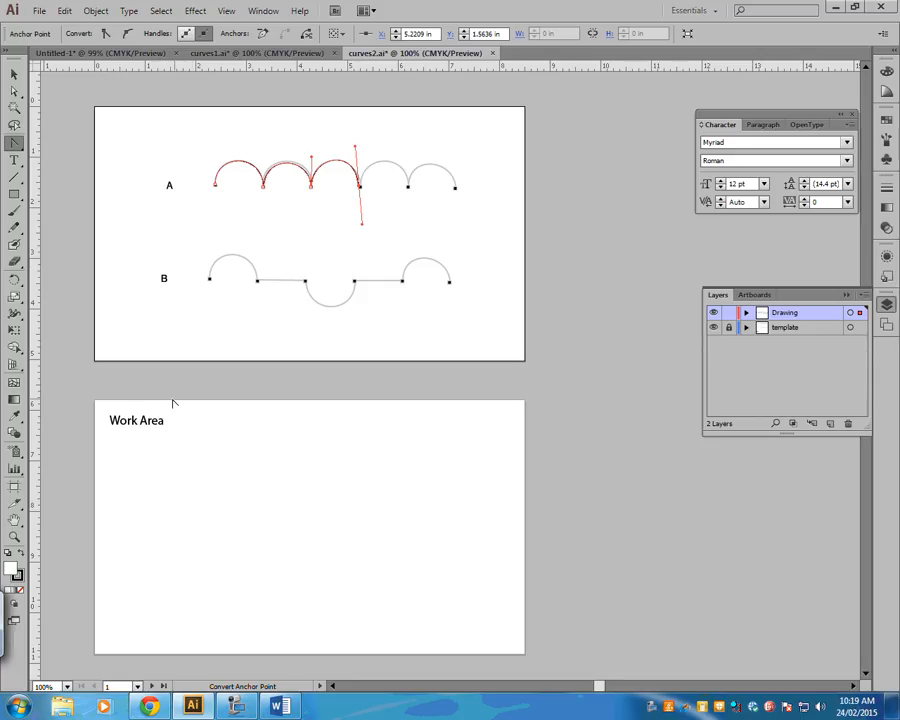
Step: Try to trace line B's first arch and the straight segment after it with the Pen tool, and undo the whole path
drag(15, 142, 52, 147)
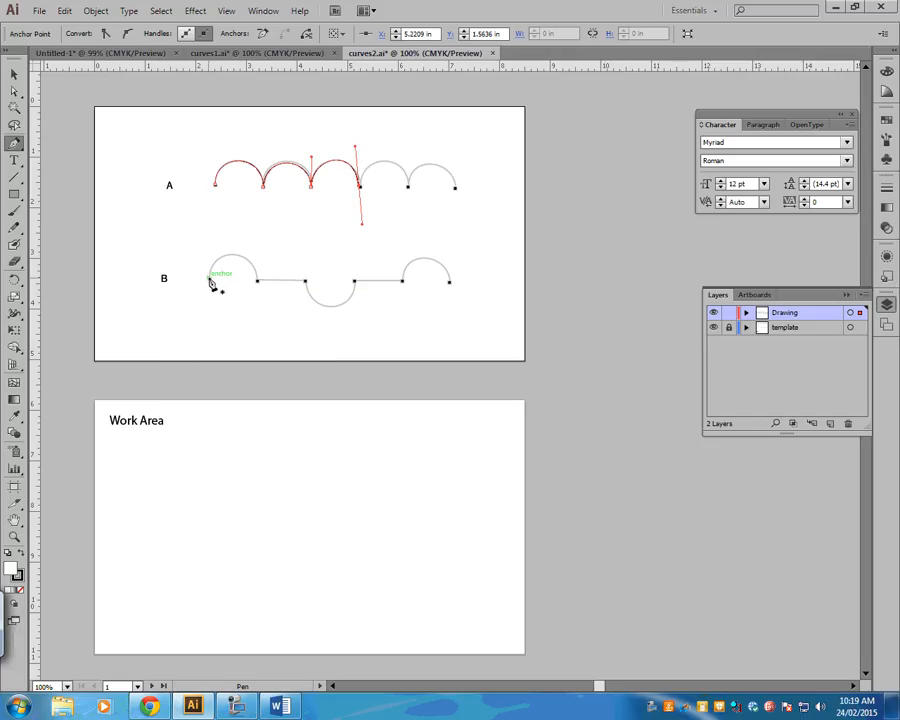
drag(209, 278, 258, 310)
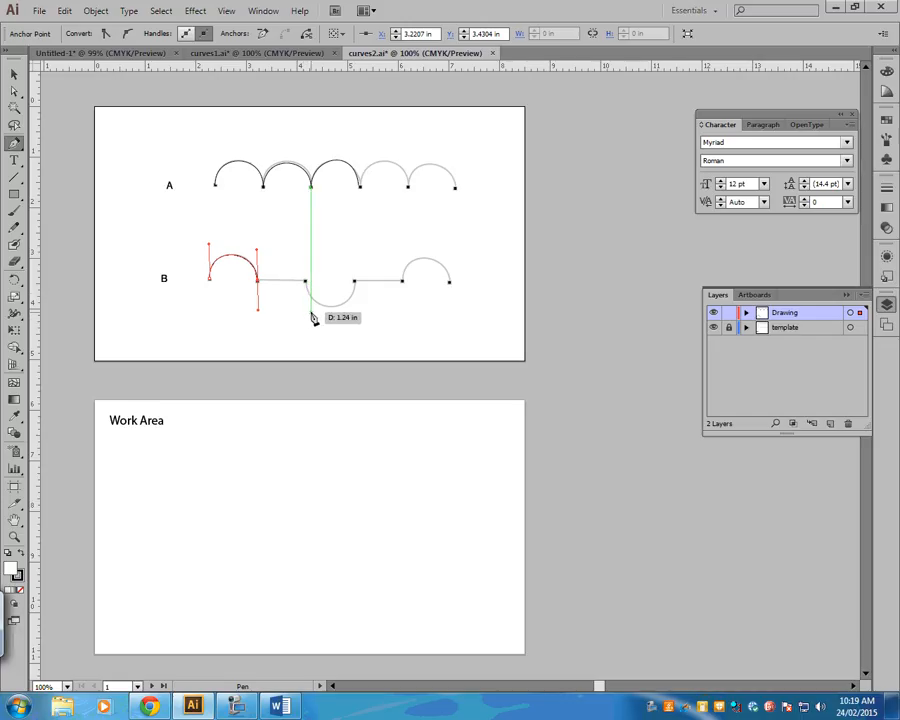
mouse_move(305, 281)
mouse_down()
mouse_move(307, 306)
mouse_move(304, 282)
mouse_up()
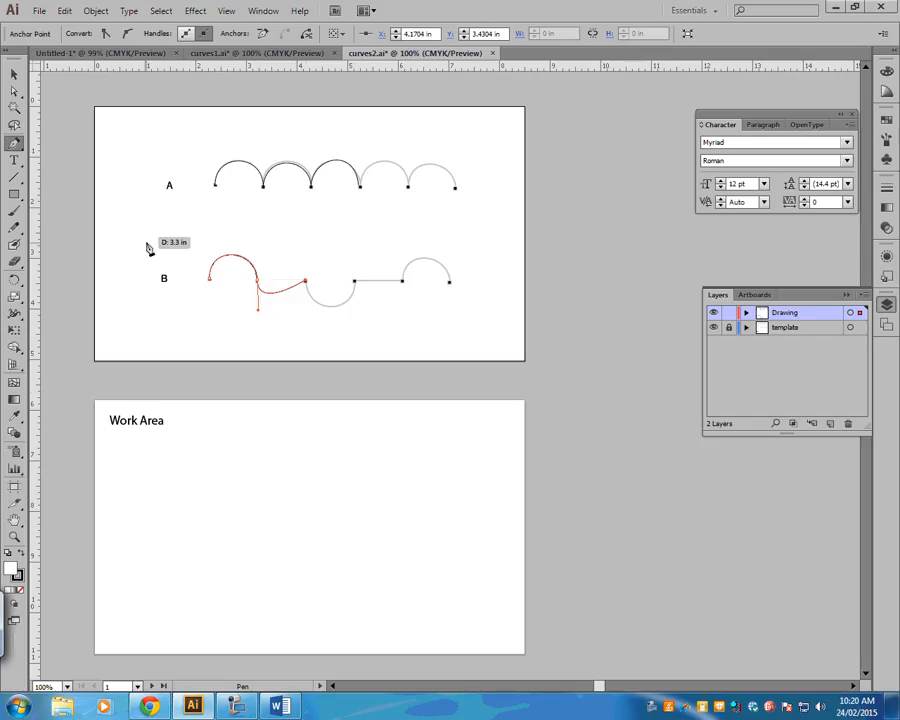
click(237, 705)
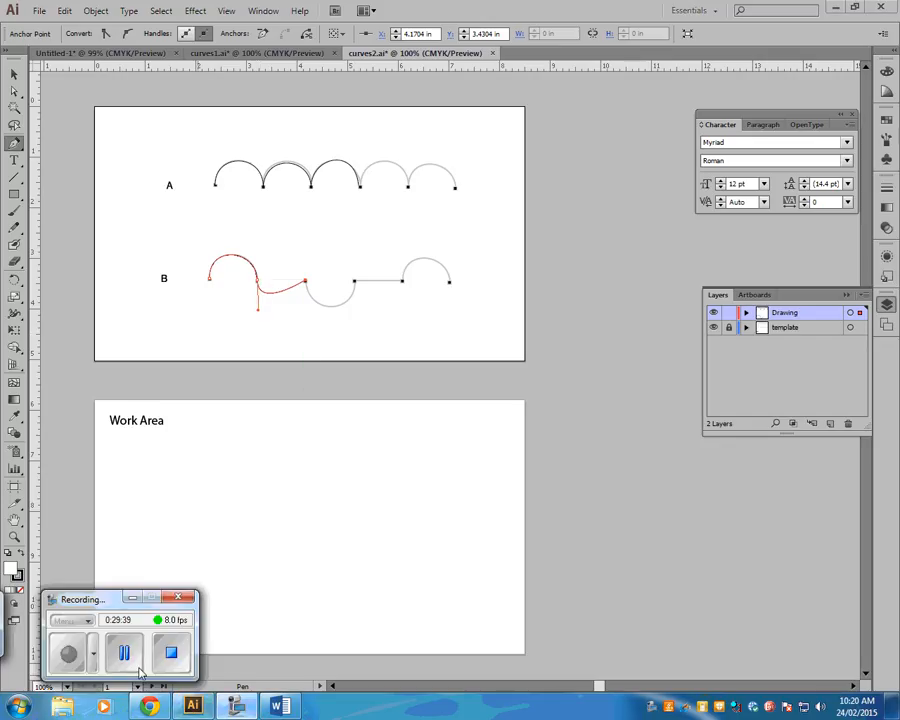
click(132, 597)
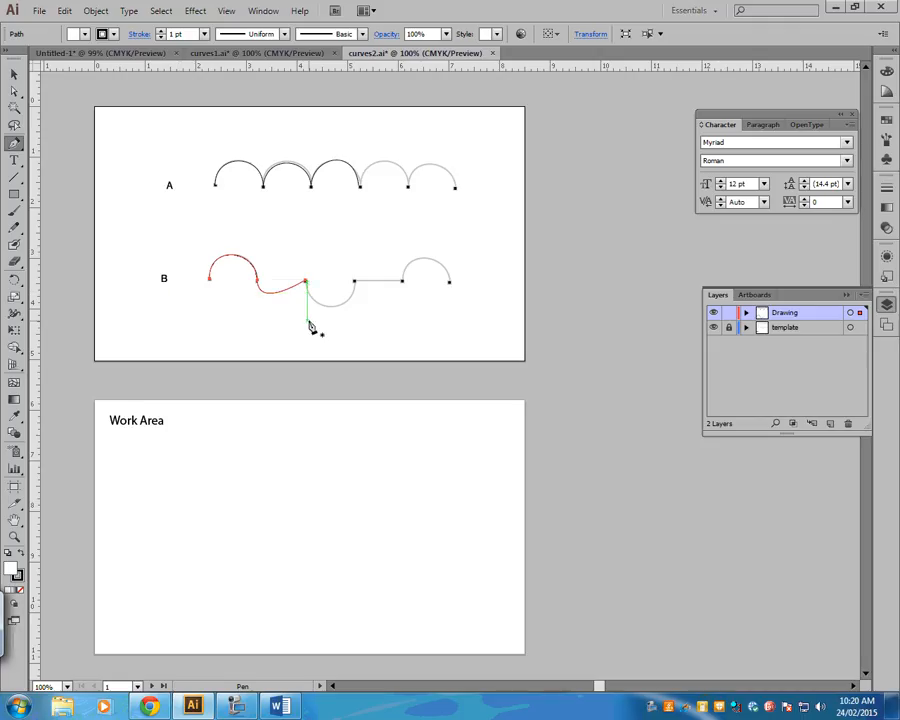
key(ctrl+z)
key(ctrl+z)
key(ctrl+z)
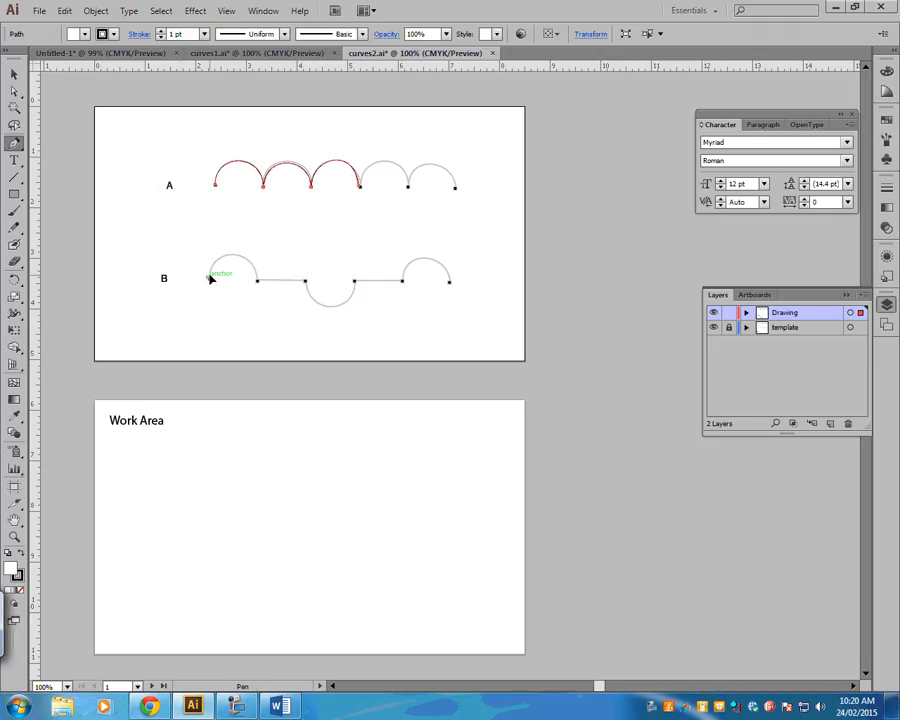
Step: Trace line B's first arch with the Pen tool, pulling the left anchor's handle up and the right anchor's handle down
drag(209, 278, 208, 240)
drag(258, 281, 259, 313)
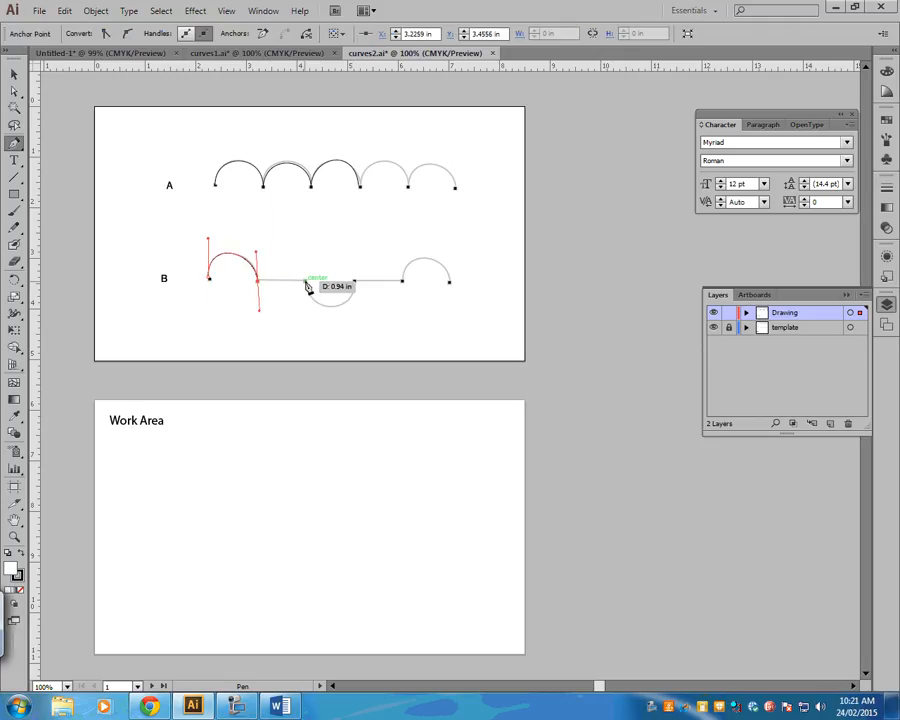
Step: Place a Pen anchor at the start of line B's trough and remove it with the Delete Anchor Point tool
drag(305, 283, 315, 291)
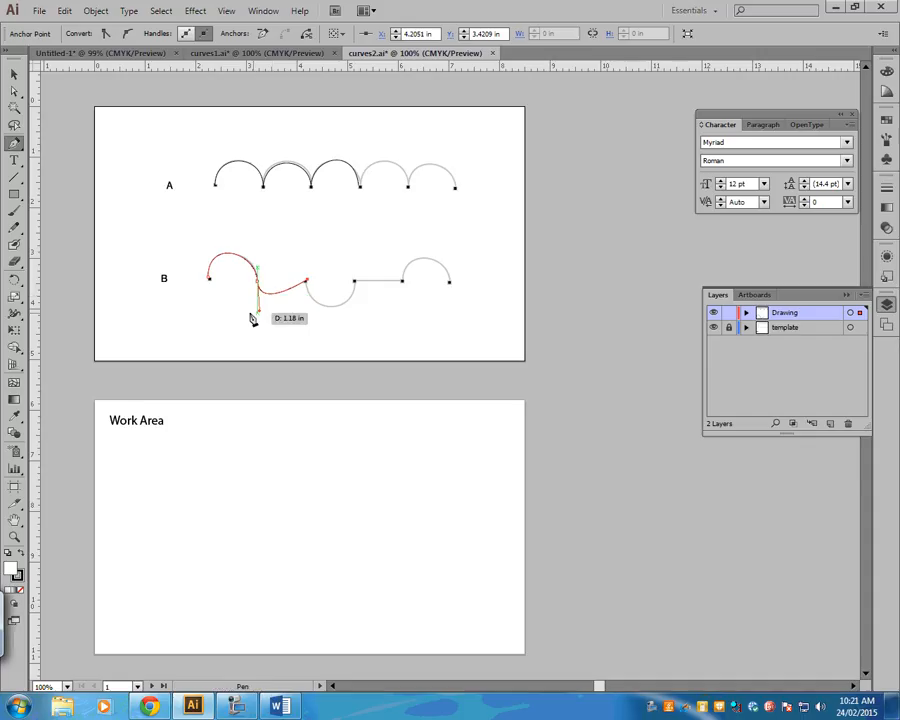
drag(15, 150, 76, 177)
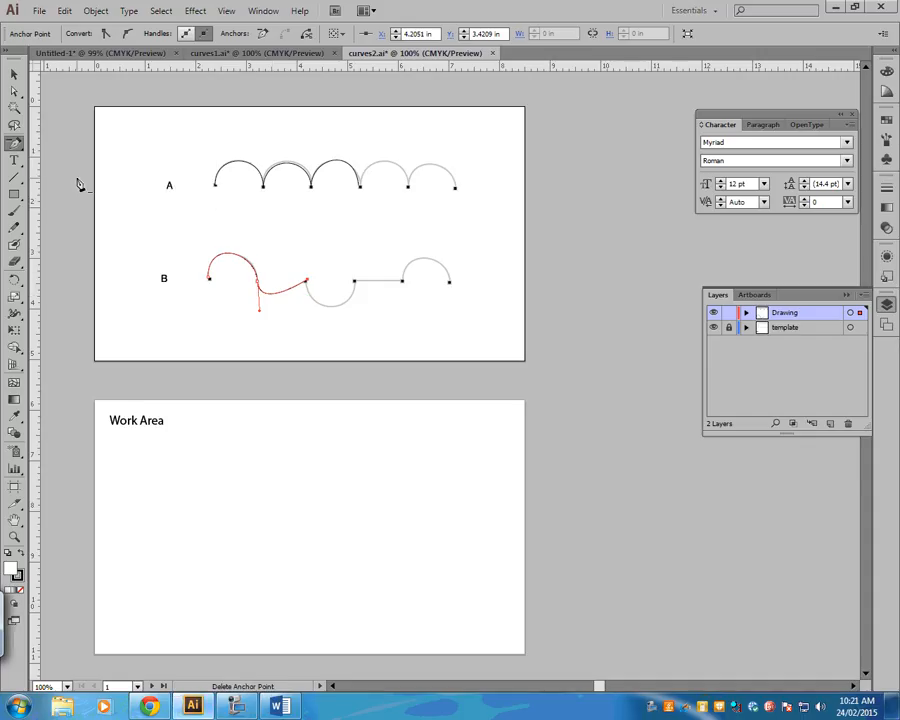
click(306, 283)
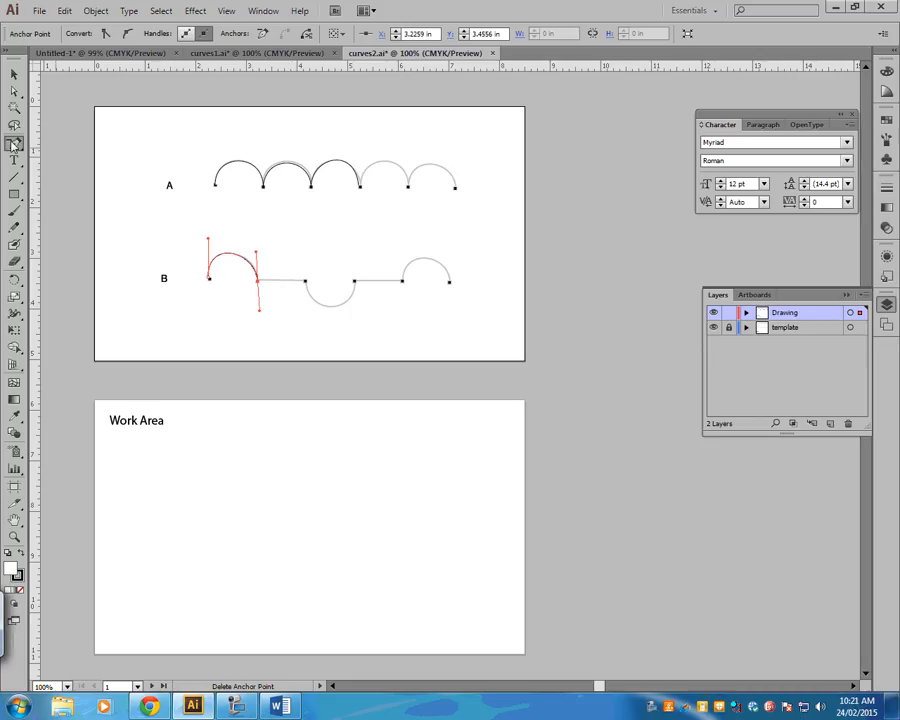
Step: Try to draw line B's first straight segment from the arch's right end to the trough's start, undoing the attempts
drag(13, 145, 62, 143)
drag(259, 289, 262, 290)
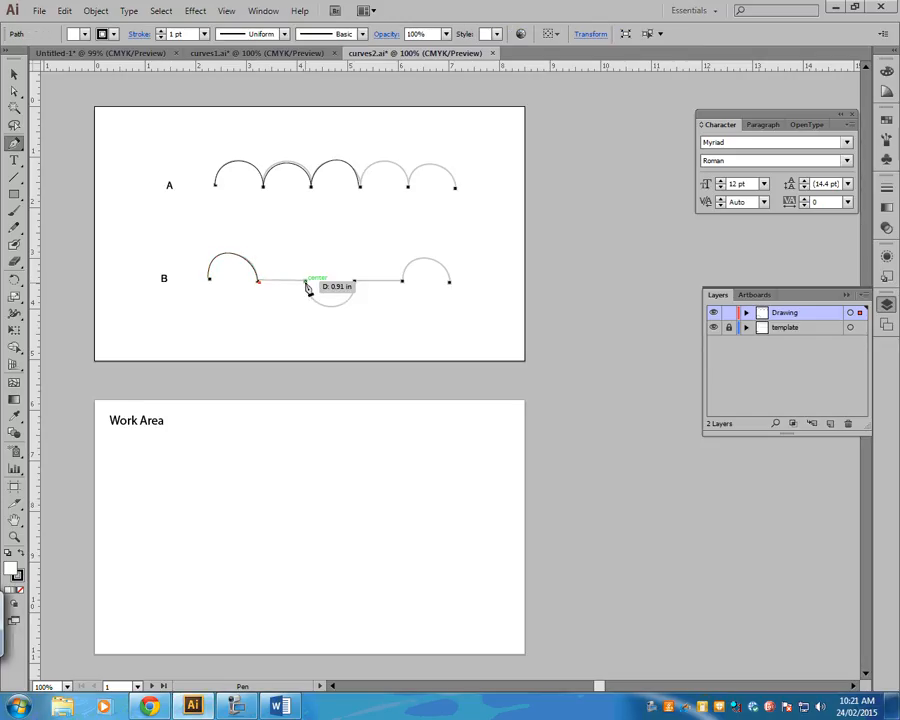
click(307, 283)
key(ctrl+z)
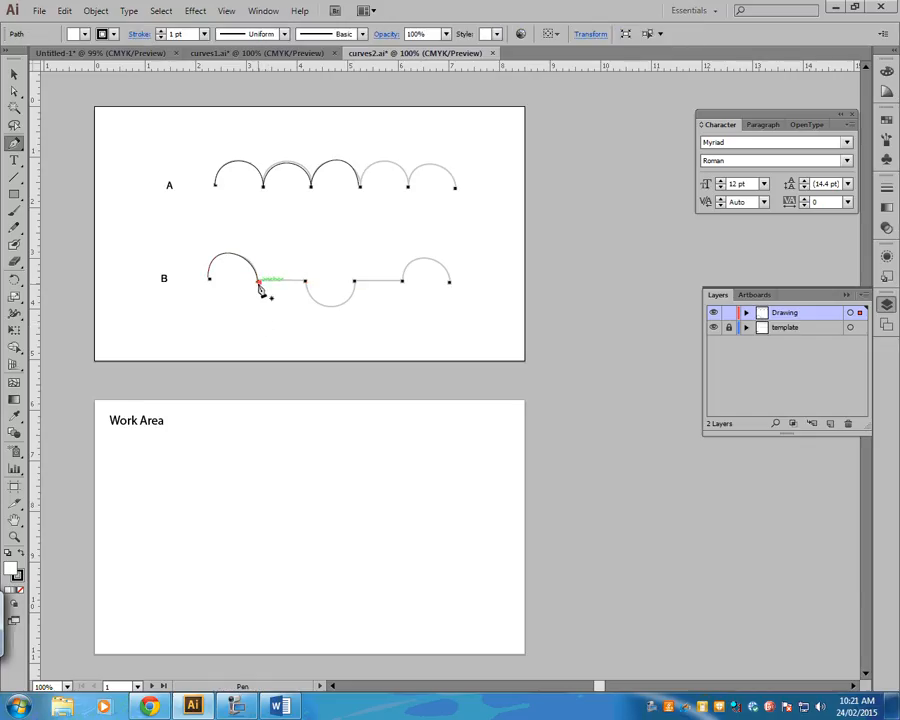
click(307, 283)
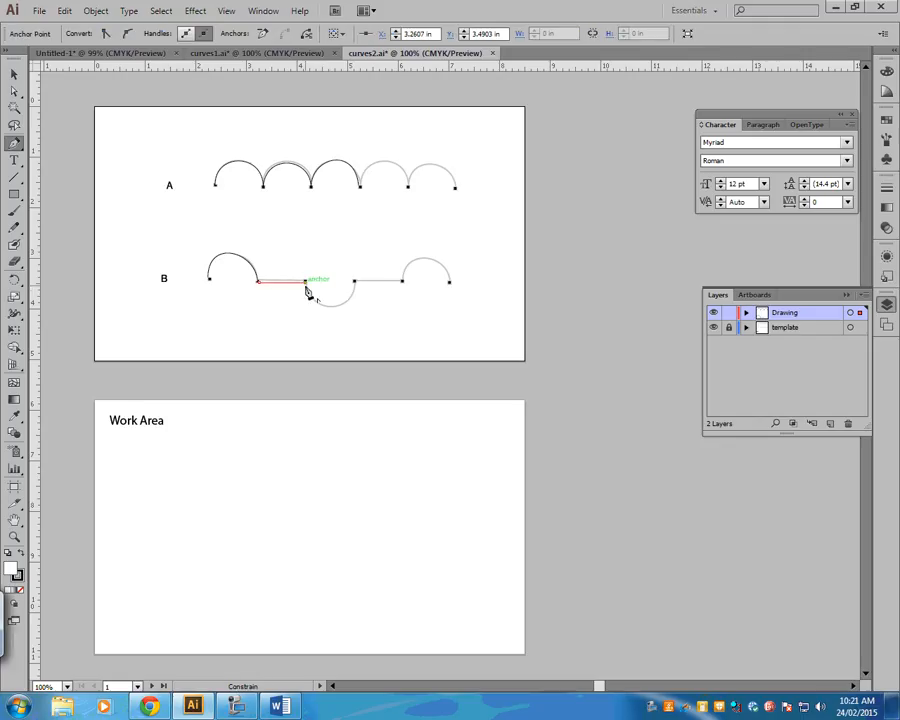
key(ctrl+z)
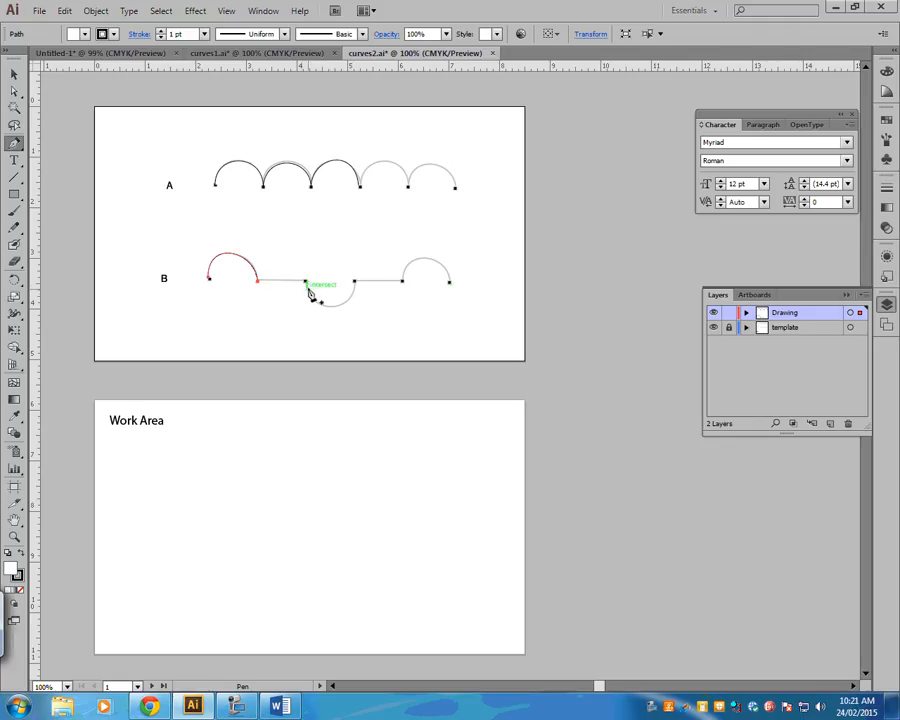
click(305, 282)
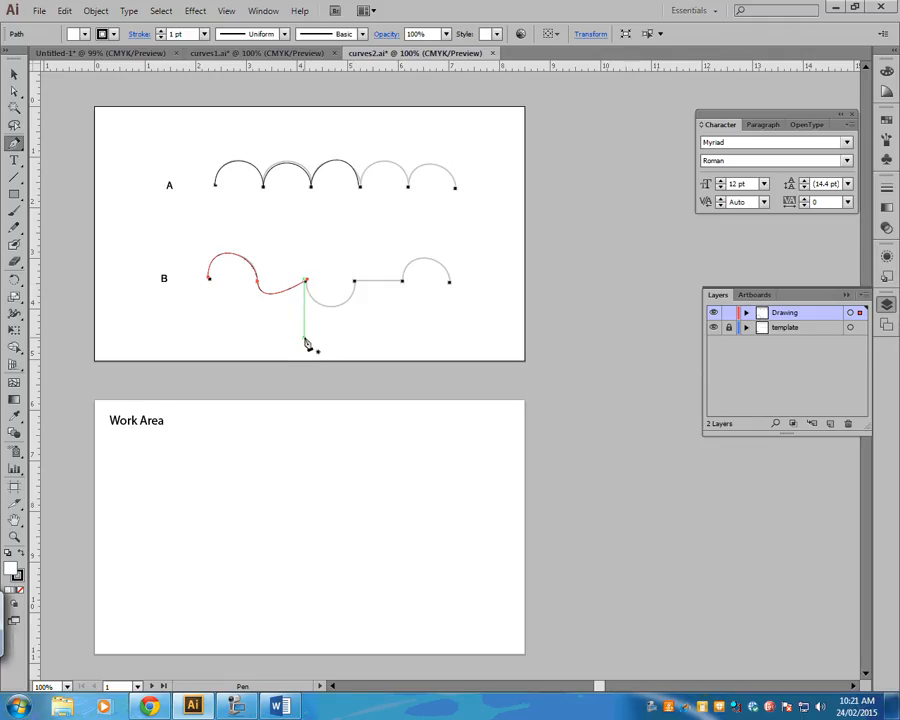
click(237, 708)
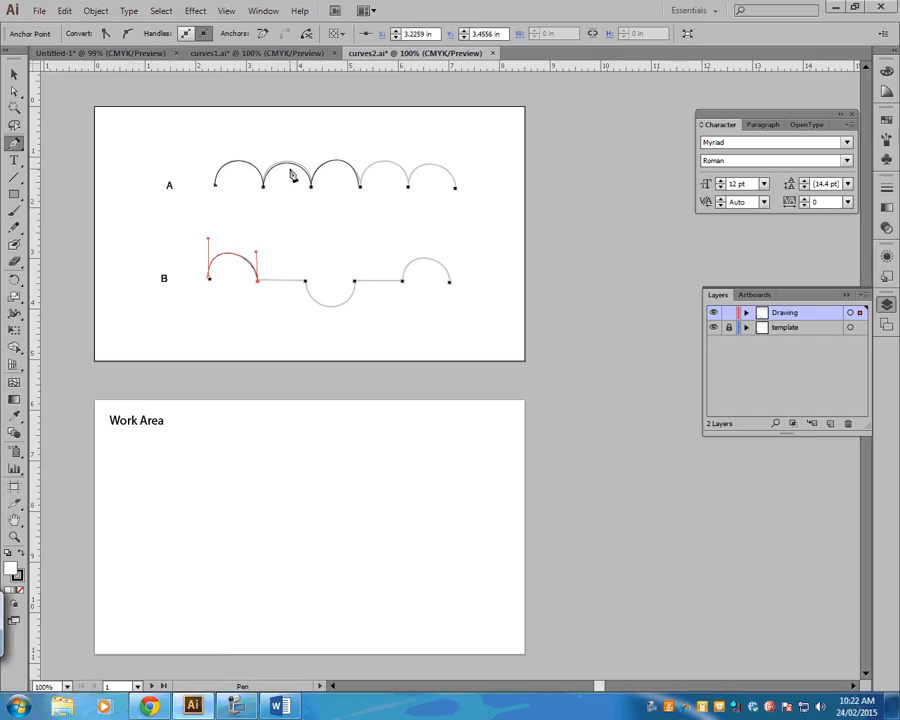
Step: Try to extend line B's first arch with a straight segment from its reselected end anchor at 150% zoom, and undo the segment
key(ctrl+plus)
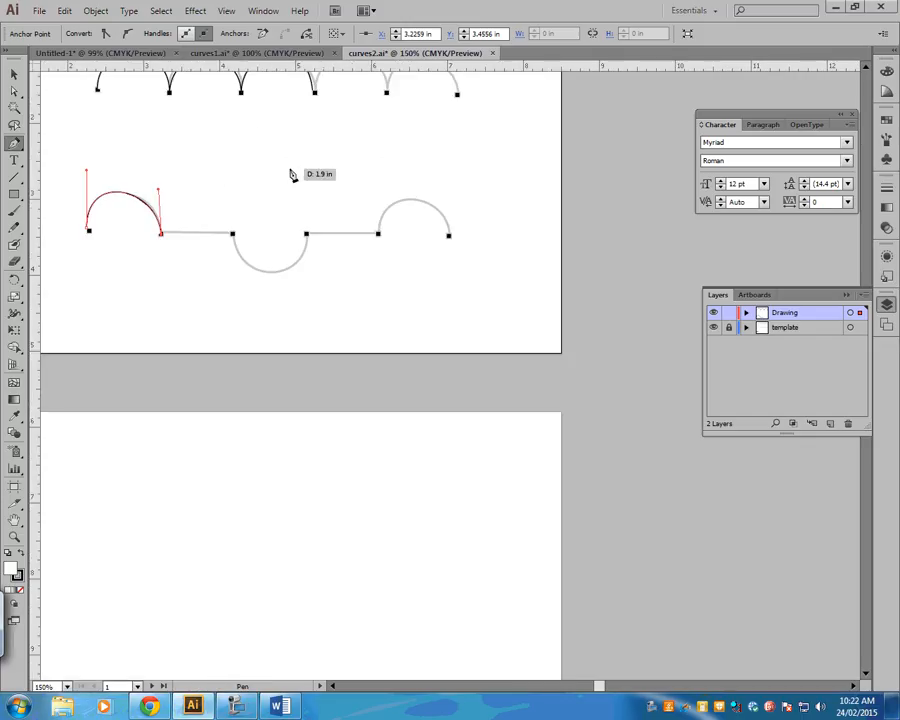
scroll(292, 176, up, 4)
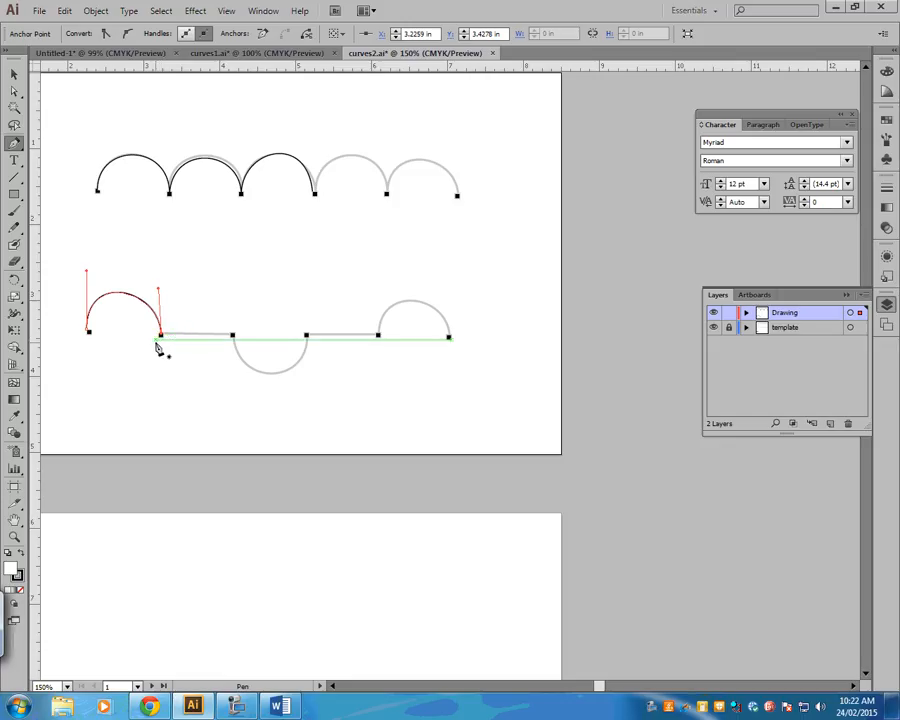
click(161, 336)
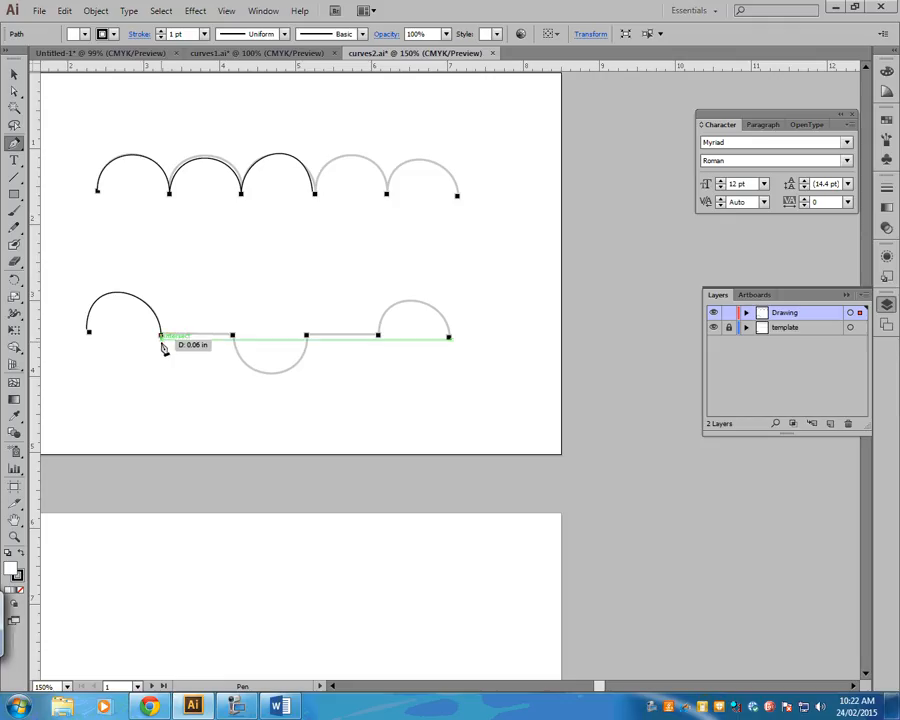
drag(163, 348, 163, 352)
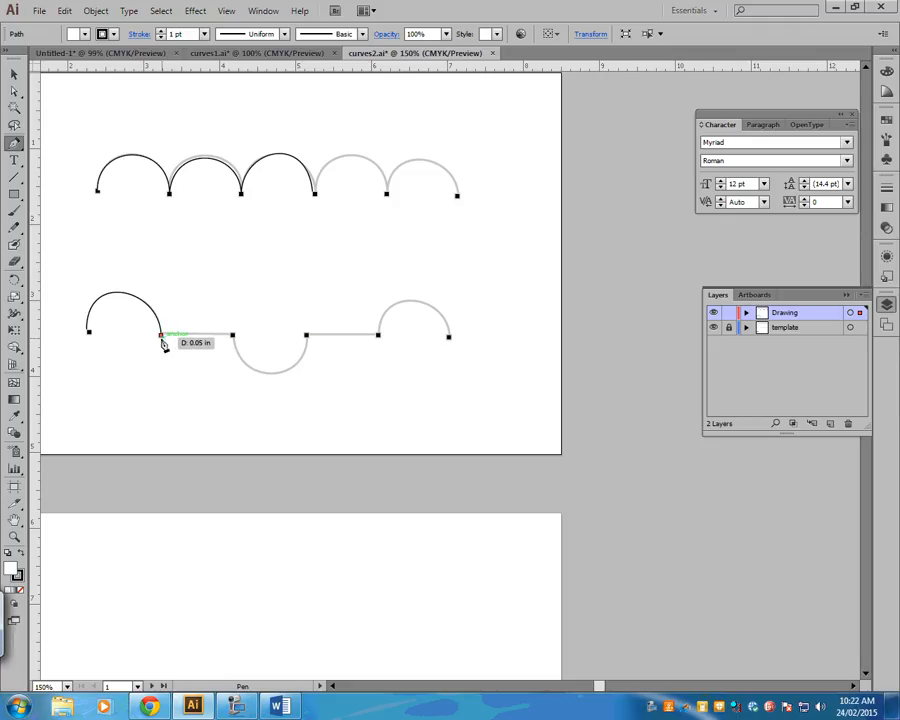
key(ctrl)
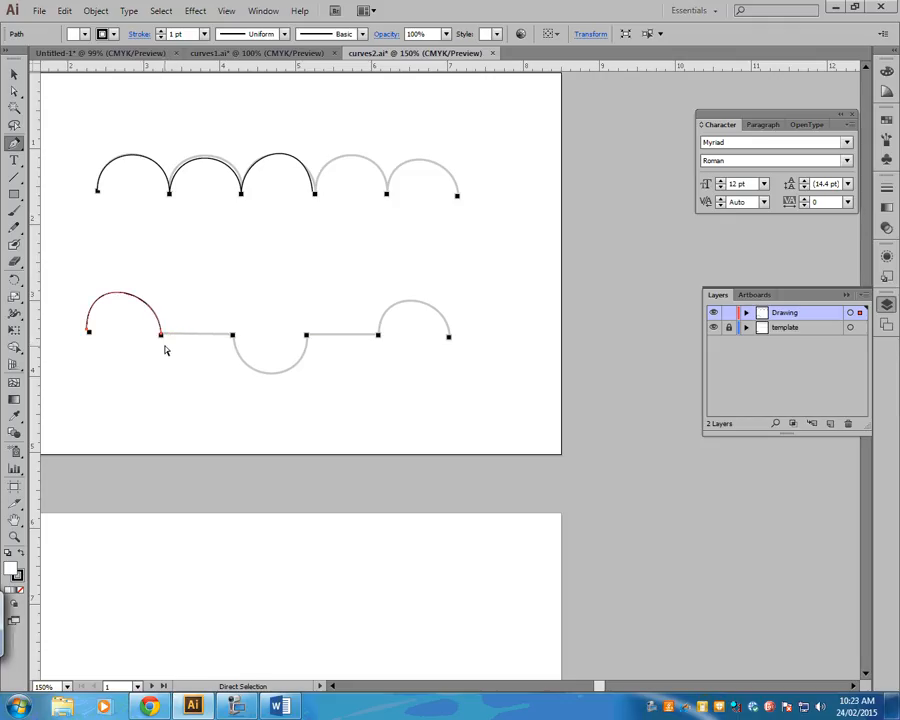
ctrl+click(162, 335)
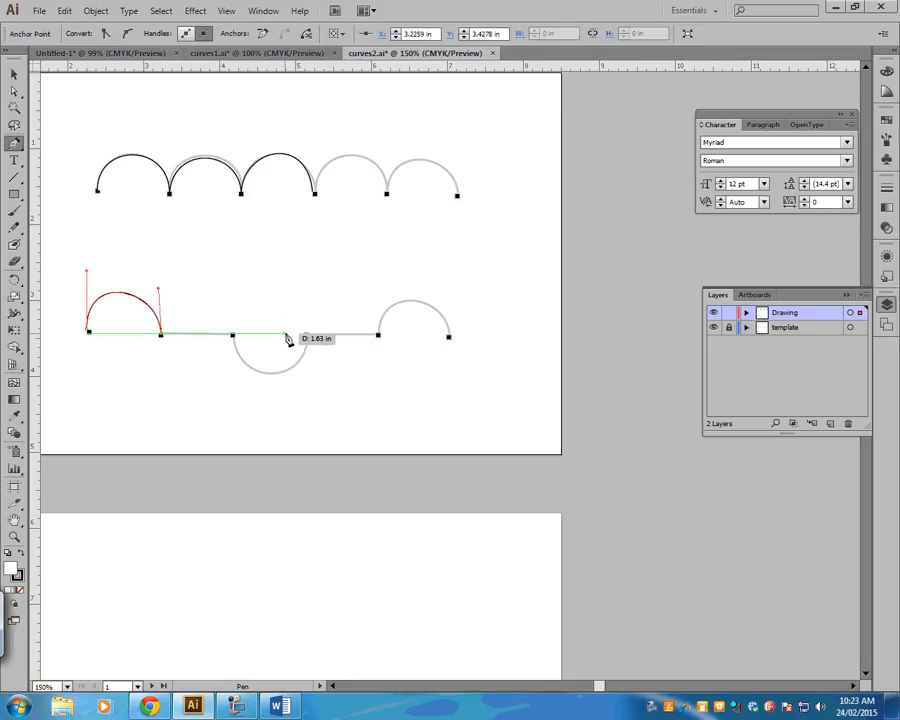
click(233, 335)
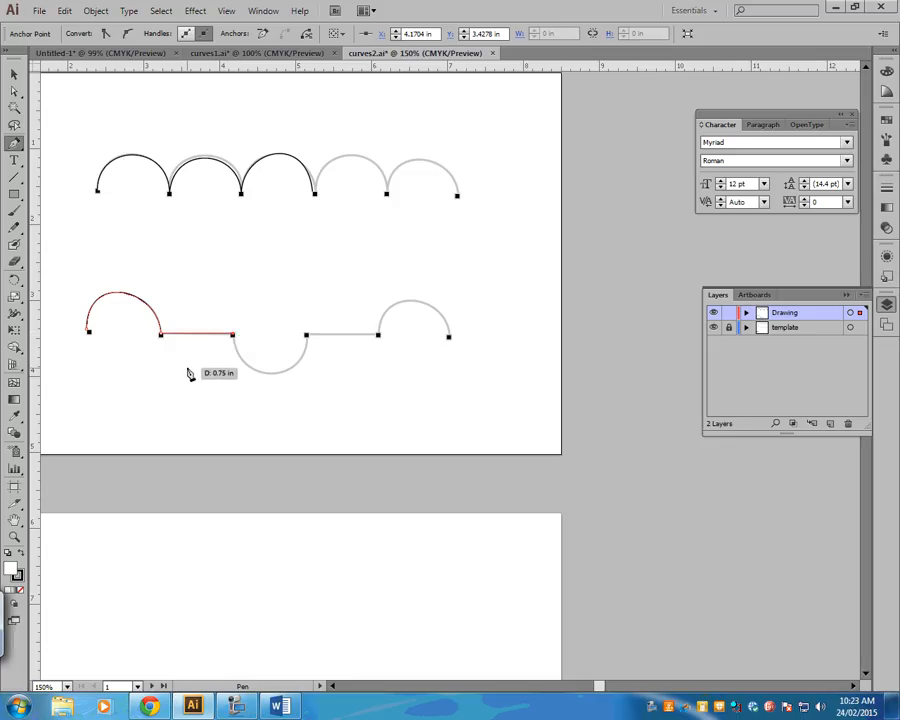
key(ctrl+z)
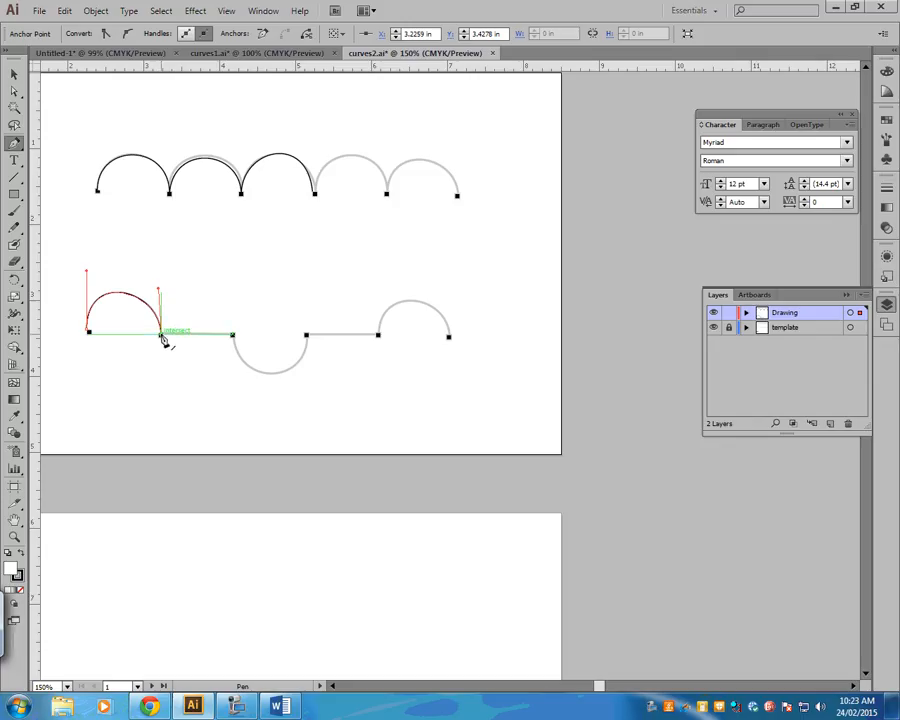
Step: Draw line B's first straight segment with the Pen tool from the arch's right end to the start of the trough
key(ctrl+plus)
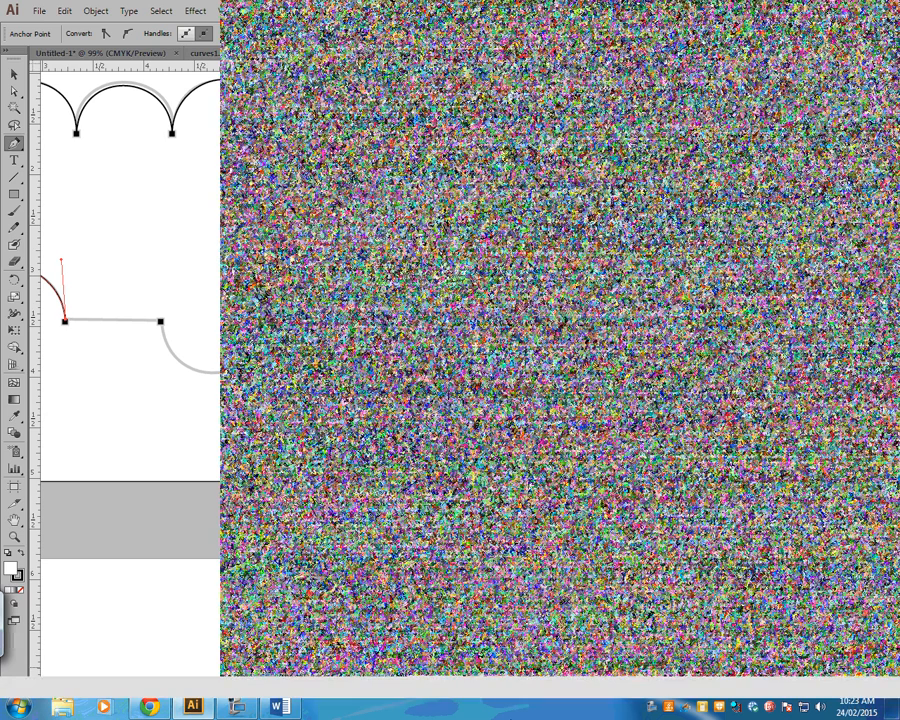
drag(600, 687, 590, 689)
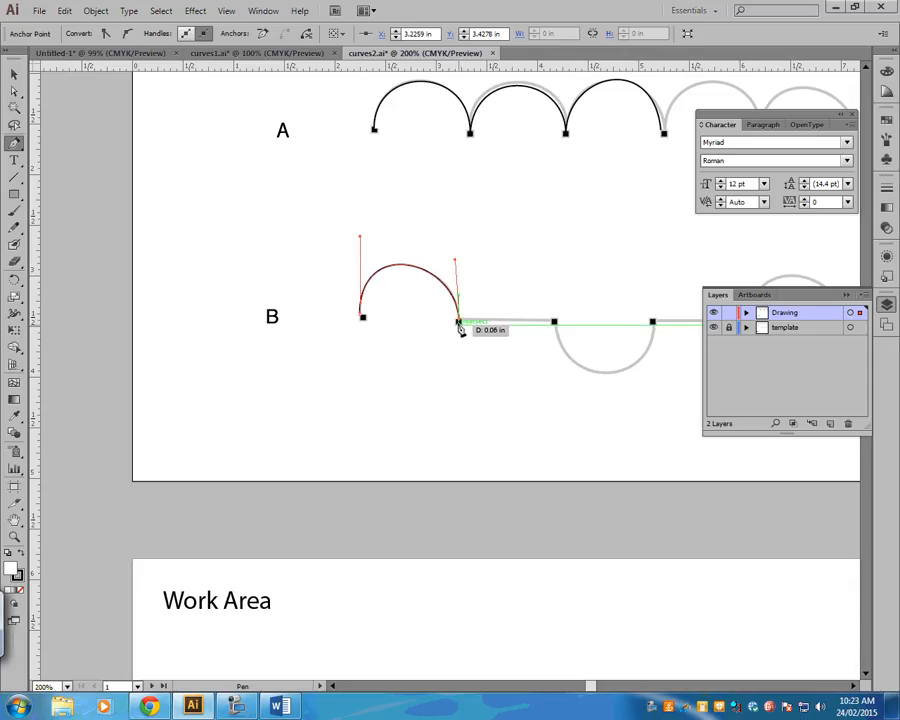
click(459, 322)
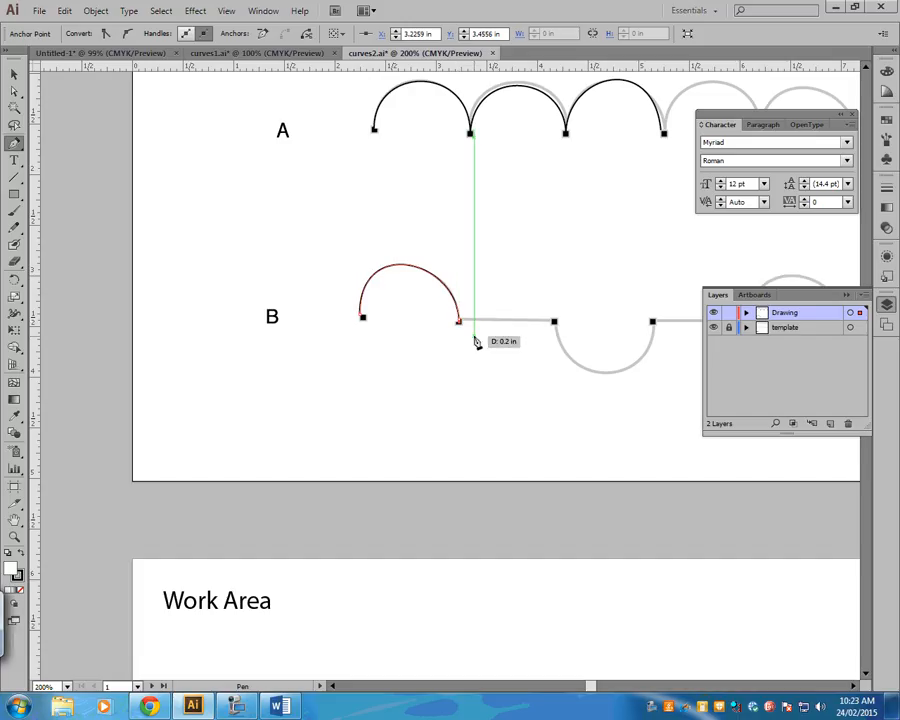
key(ctrl+z)
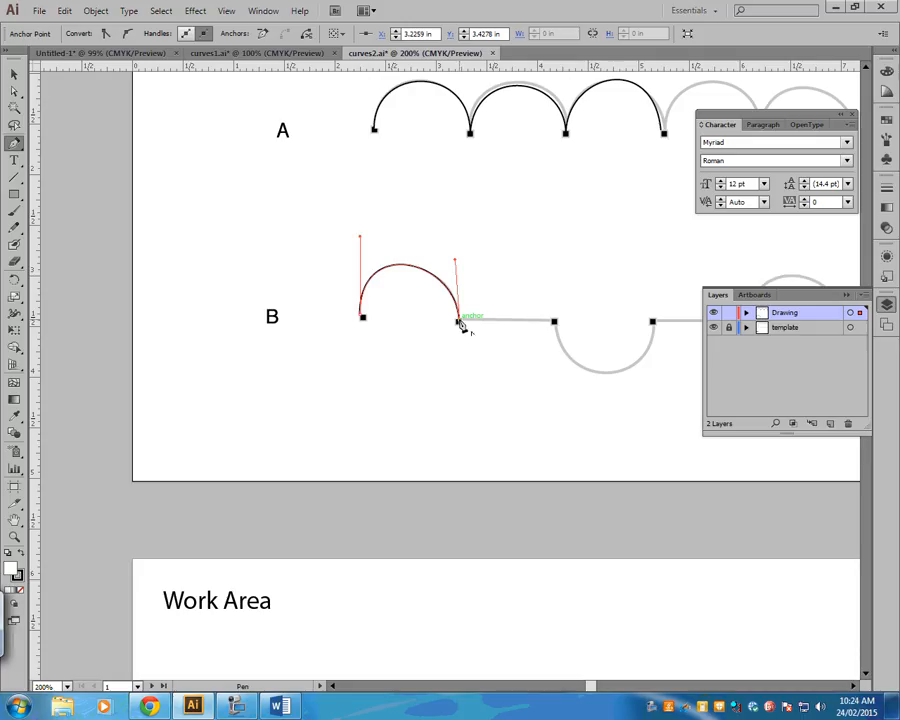
click(555, 322)
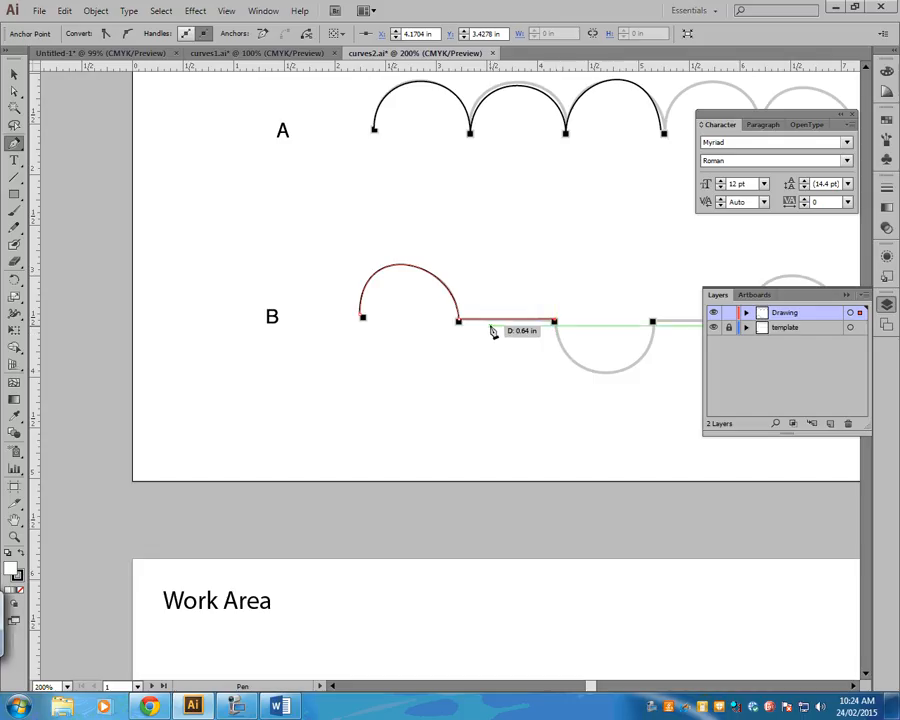
Step: Try to trace the rest of line B with the Pen tool, covering the trough, the second straight segment and the last arch
drag(528, 399, 323, 408)
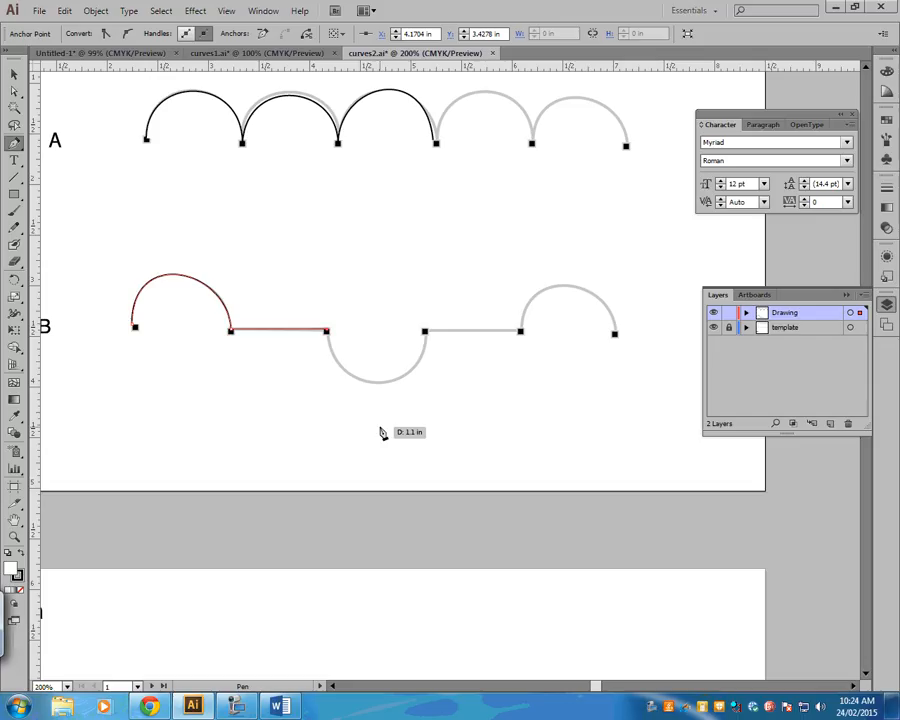
key(space)
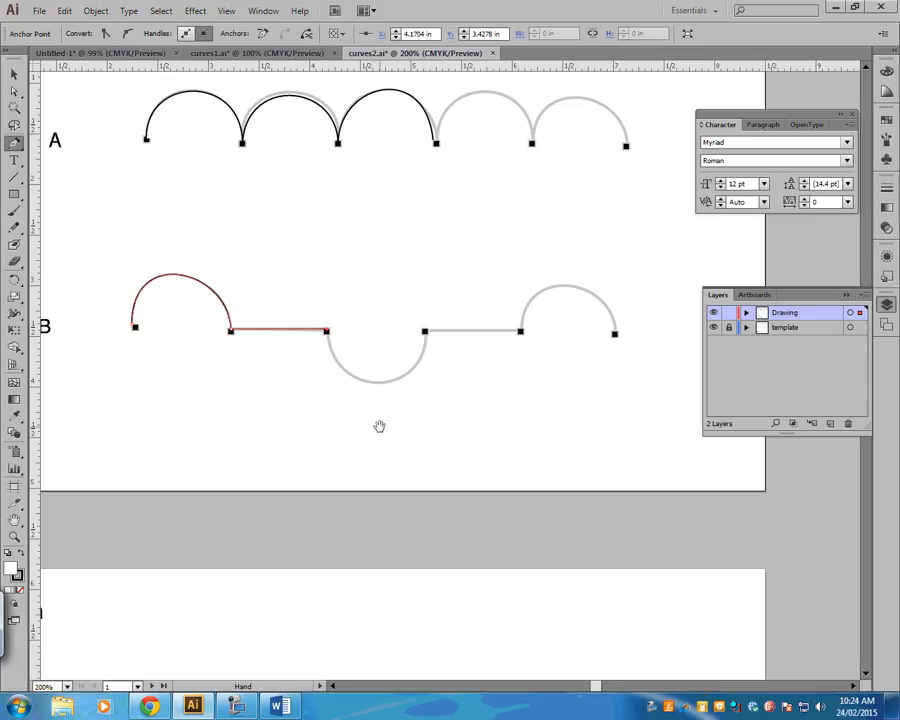
mouse_move(427, 405)
mouse_down()
mouse_move(372, 486)
mouse_move(639, 454)
mouse_move(424, 508)
mouse_move(493, 603)
mouse_move(449, 535)
mouse_up()
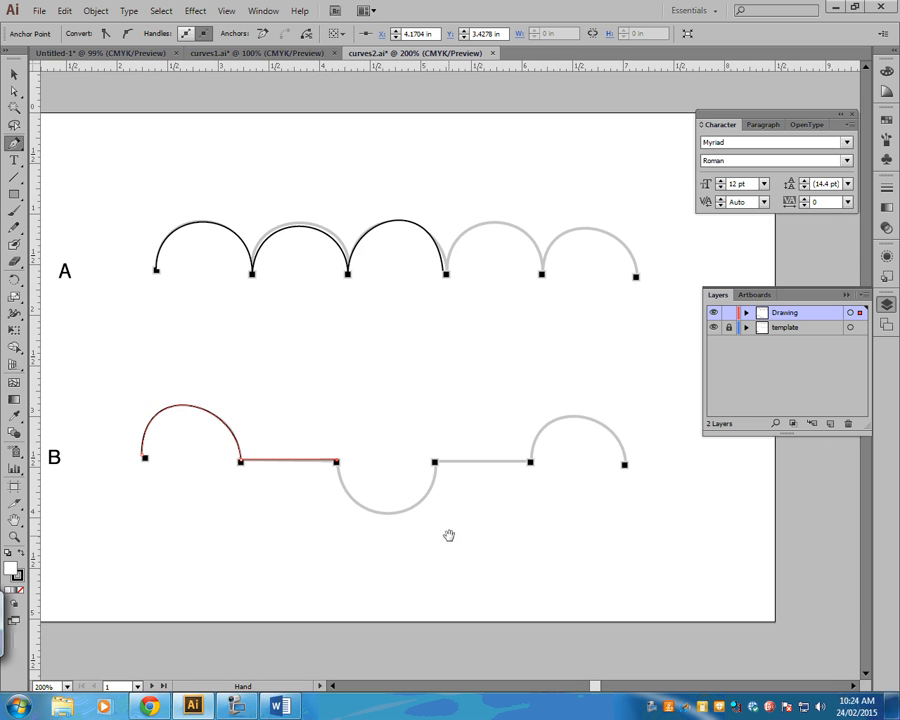
drag(594, 686, 598, 685)
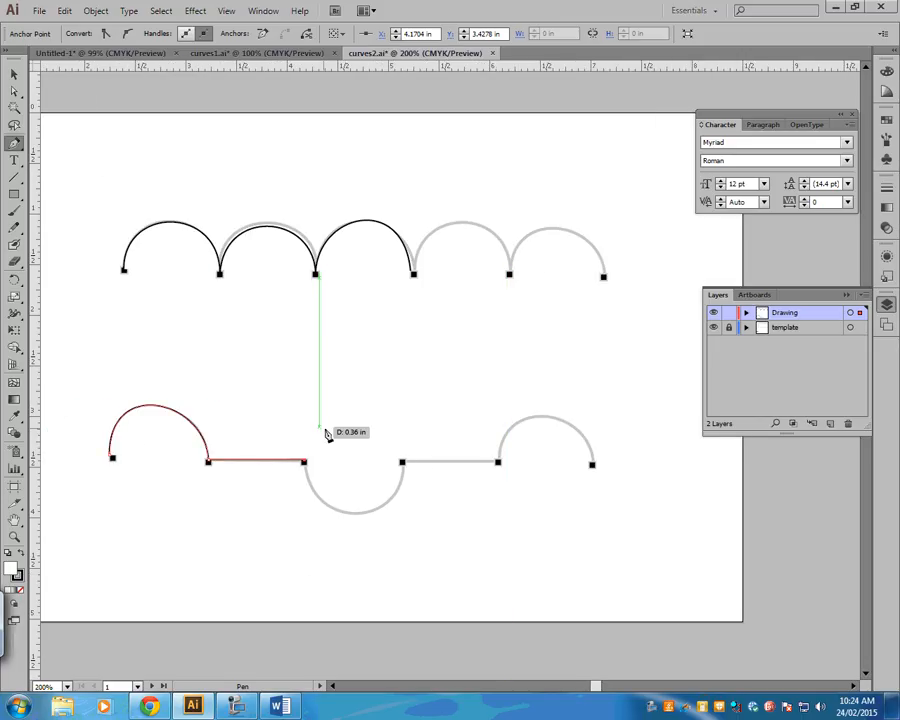
drag(402, 461, 405, 362)
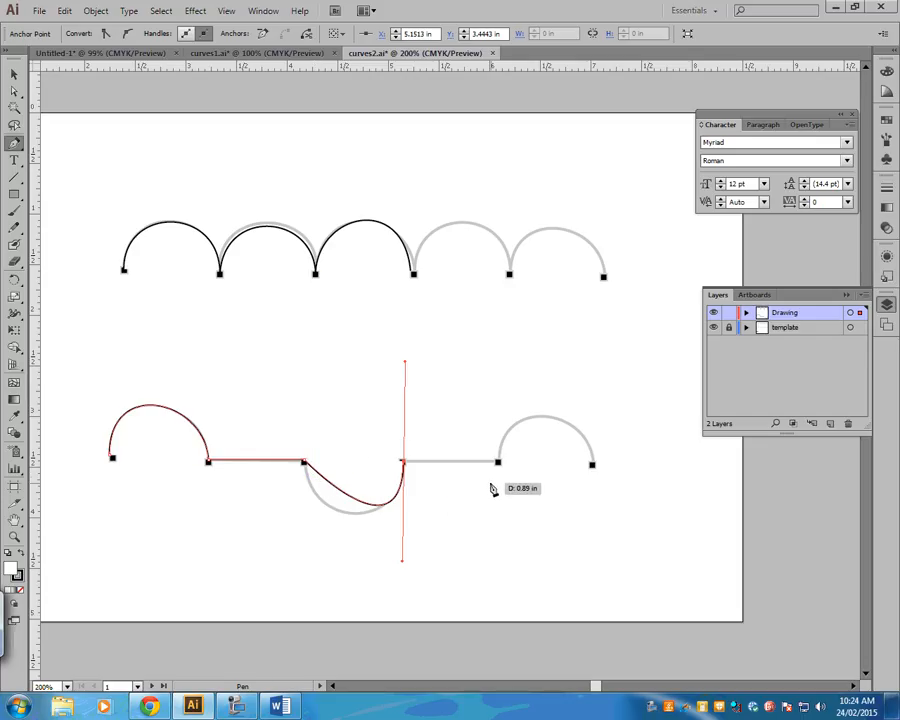
mouse_move(498, 463)
mouse_down()
mouse_move(485, 462)
mouse_move(502, 474)
mouse_up()
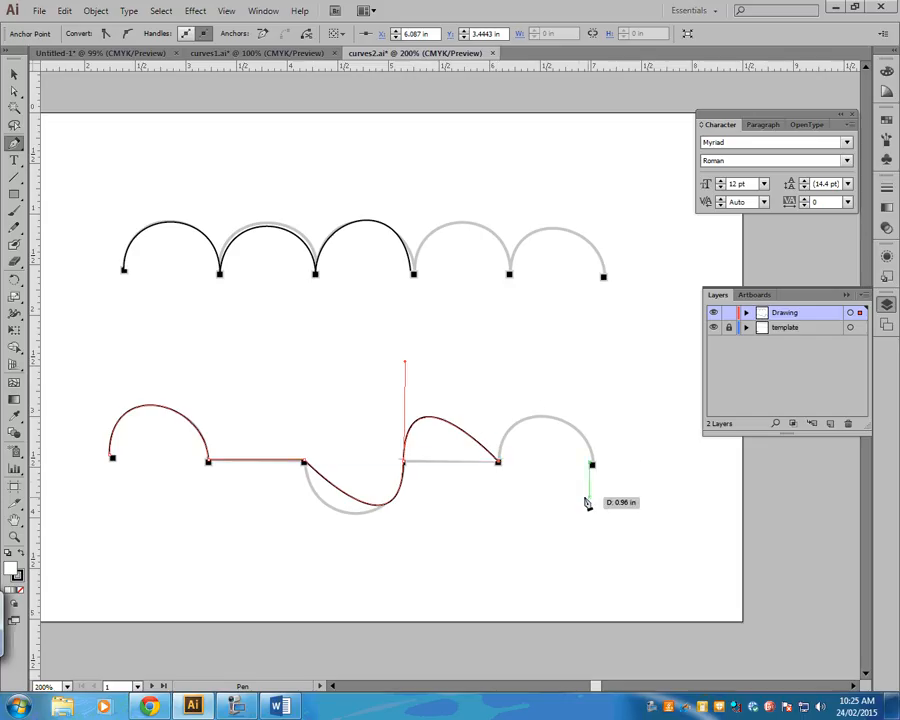
click(592, 466)
drag(590, 518, 595, 562)
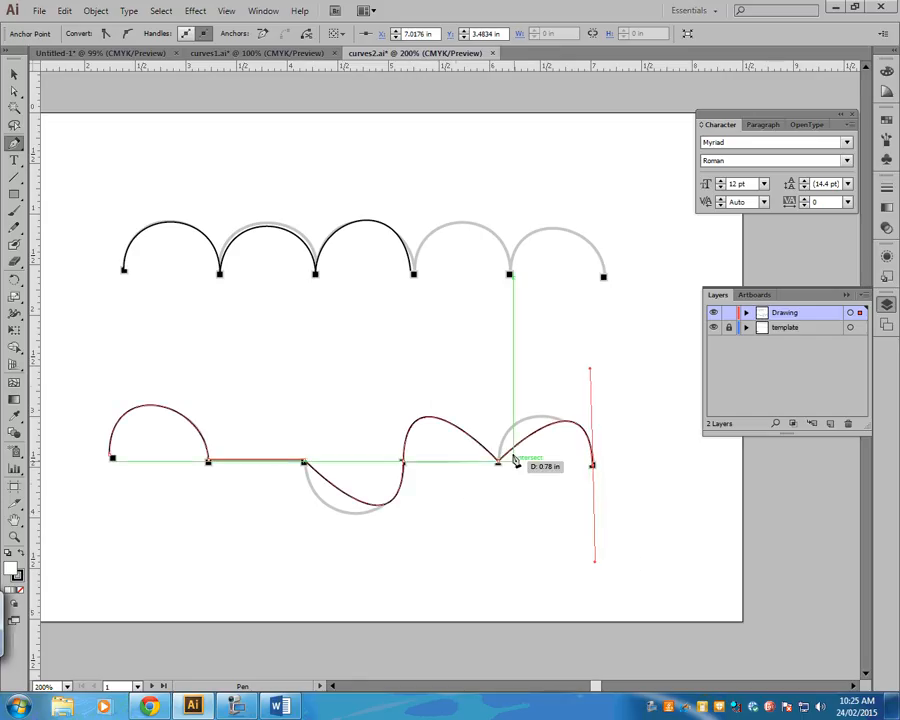
Step: Try converting the anchor at the start of line B's last arch with the Convert Anchor Point tool
click(17, 145)
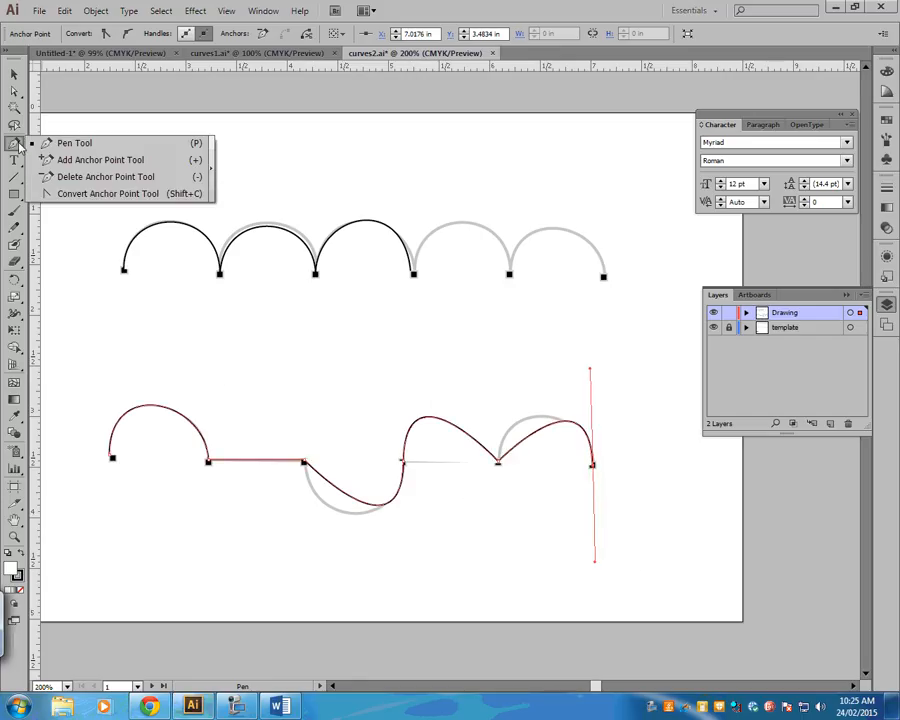
click(90, 194)
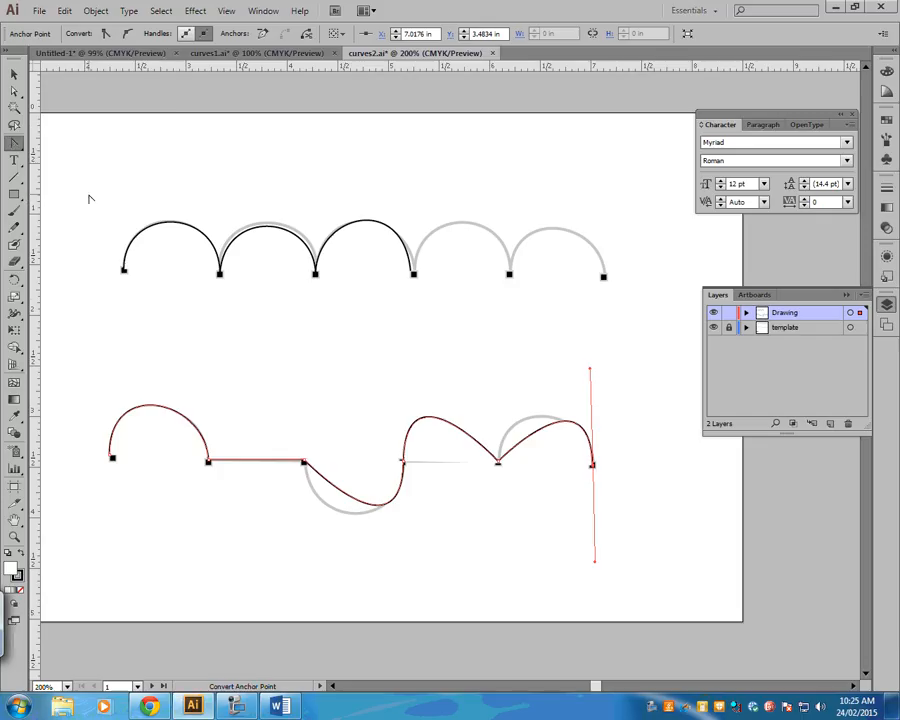
click(498, 463)
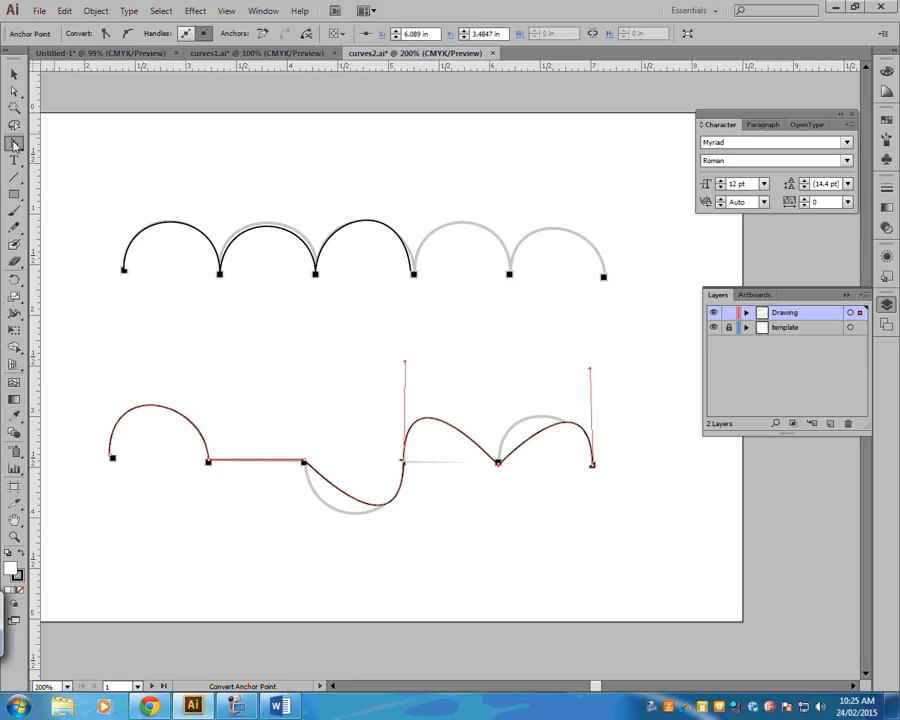
Step: Remove line B's last three anchors with the Delete Anchor Point tool, back to the end of the first straight segment
drag(14, 144, 70, 176)
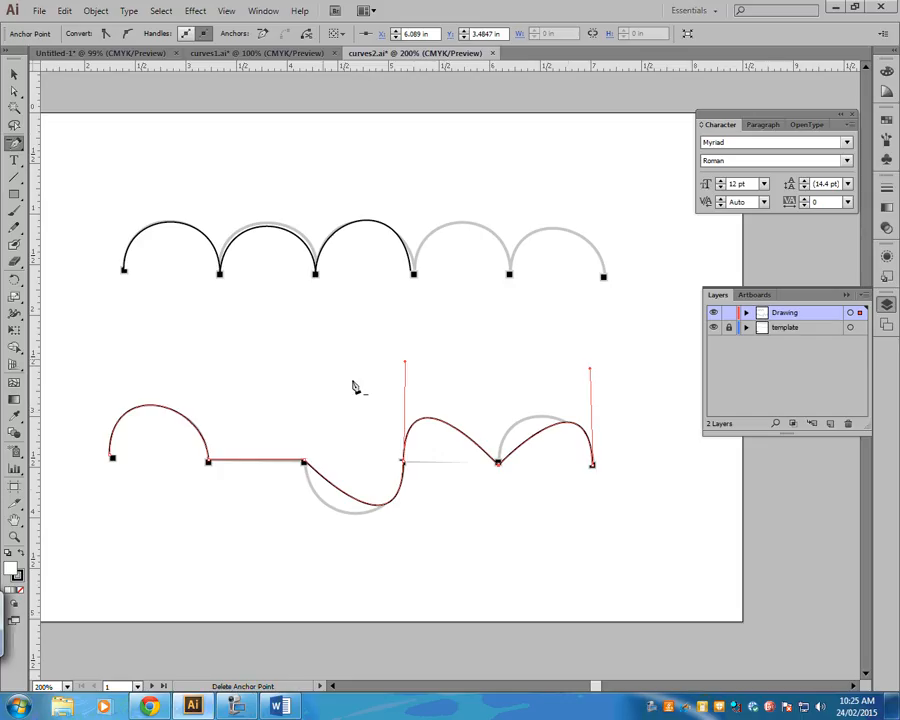
click(592, 468)
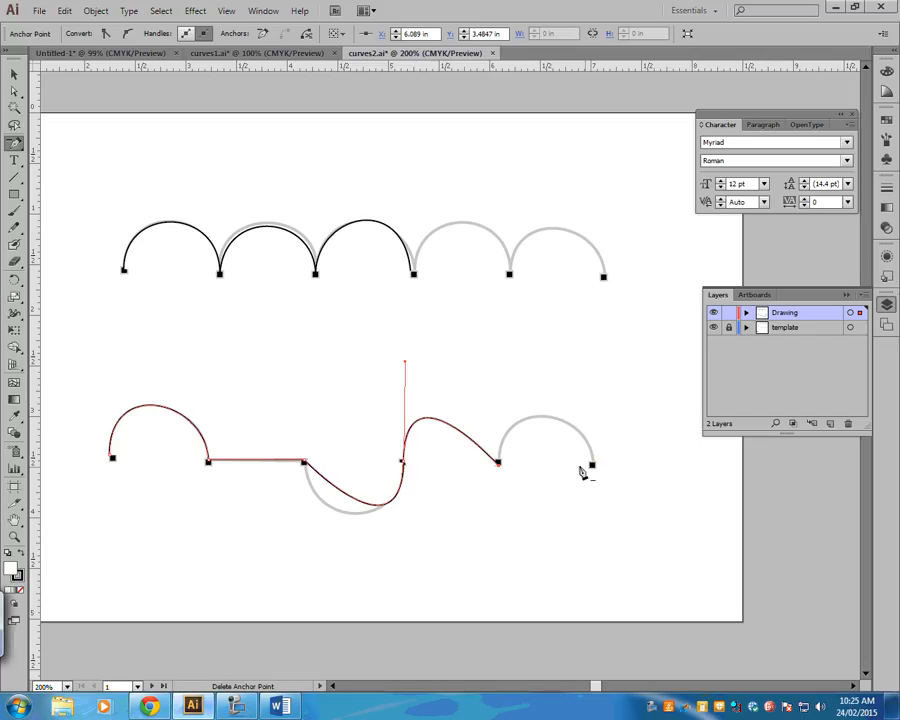
click(499, 465)
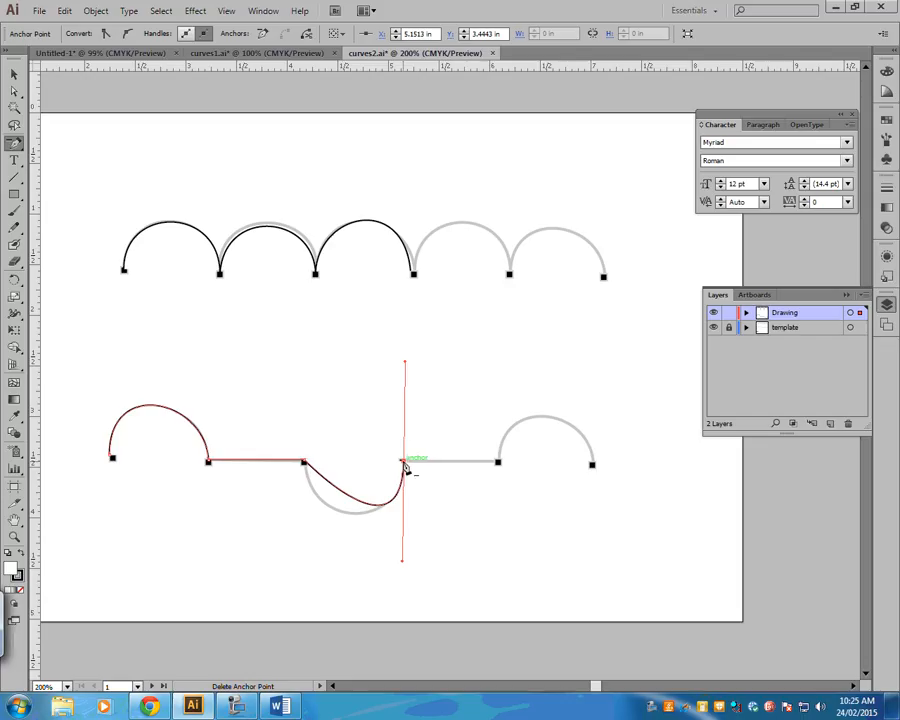
click(404, 466)
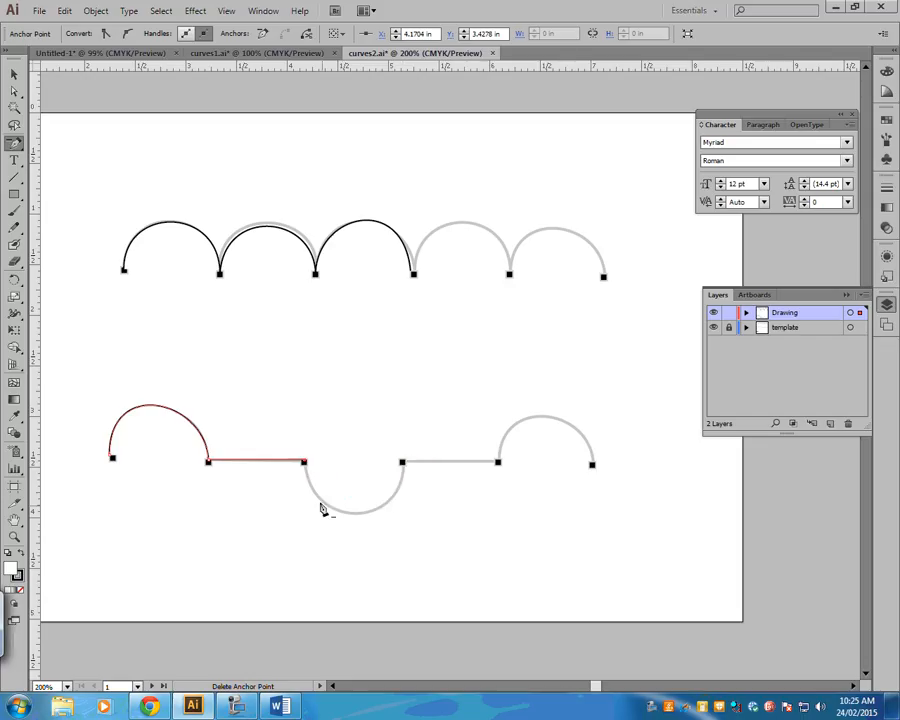
click(236, 708)
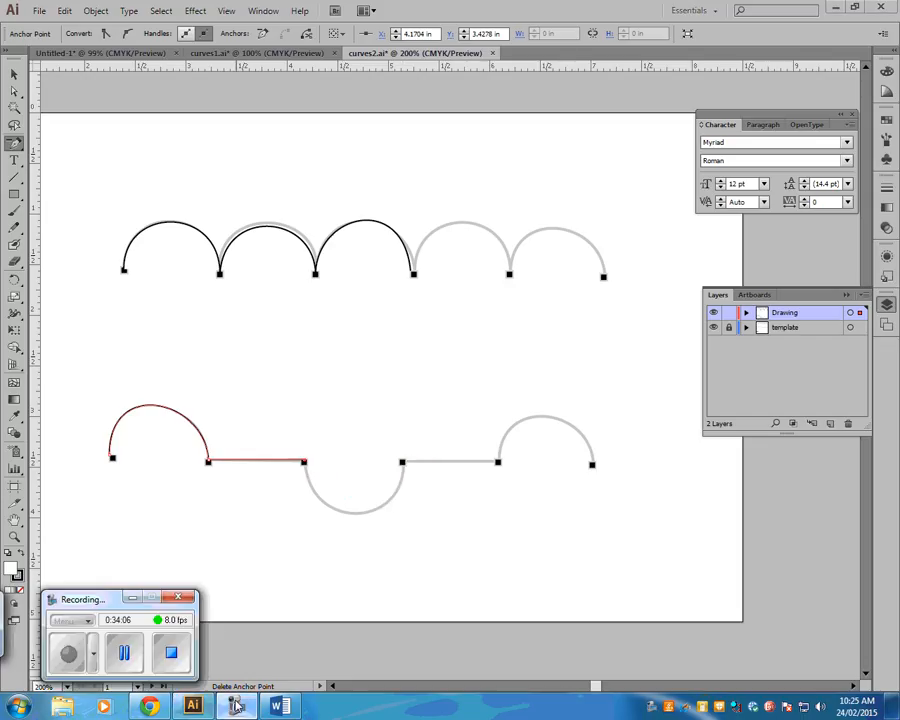
click(132, 597)
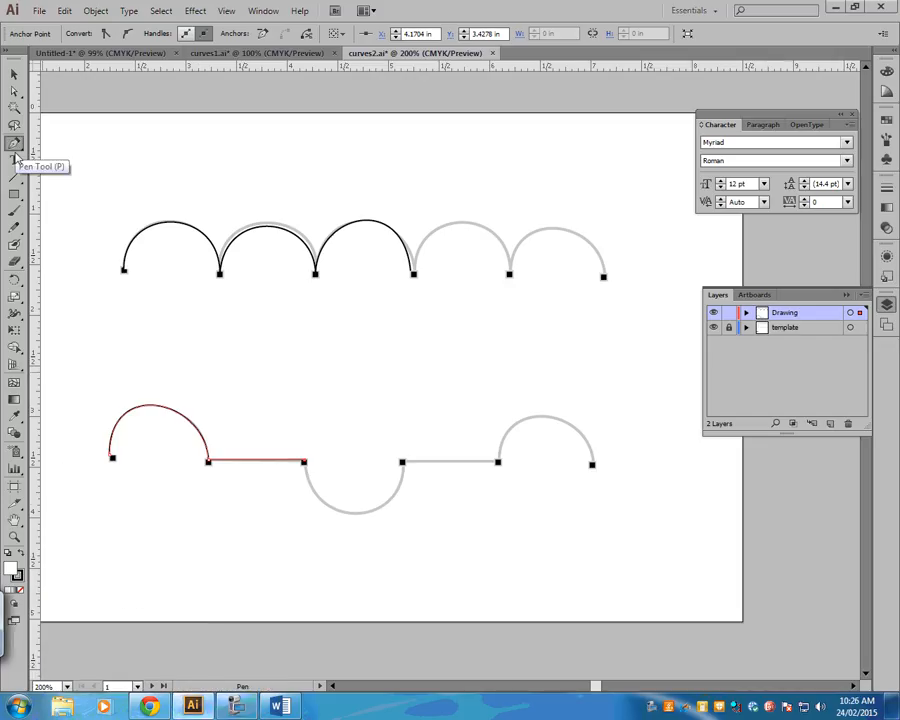
Step: Trace line B's trough with the Pen tool, pulling the start anchor's handle down and the end anchor's handle up
click(14, 143)
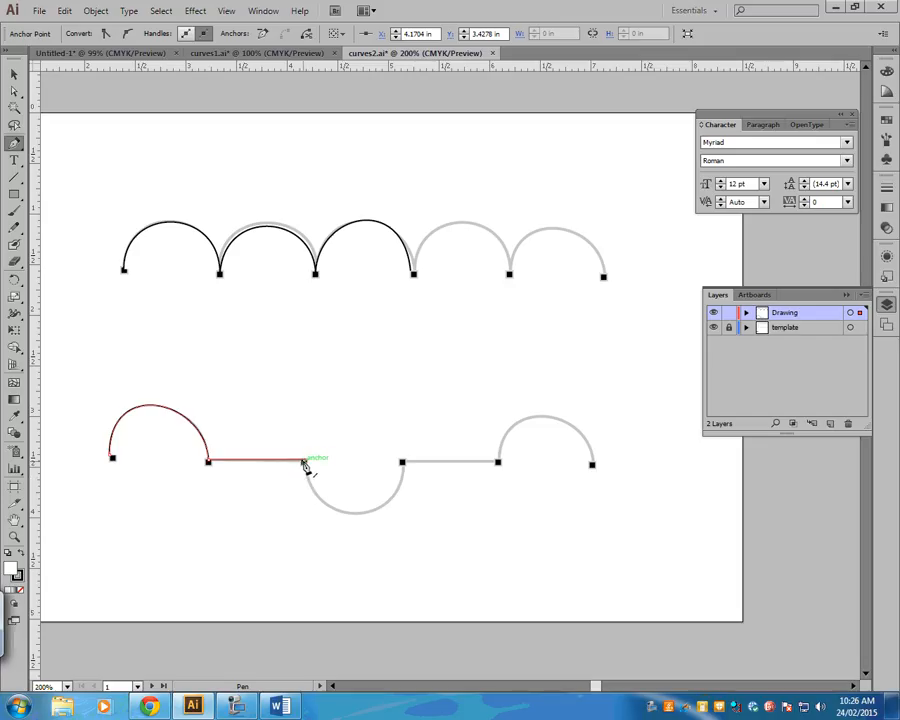
drag(304, 461, 303, 461)
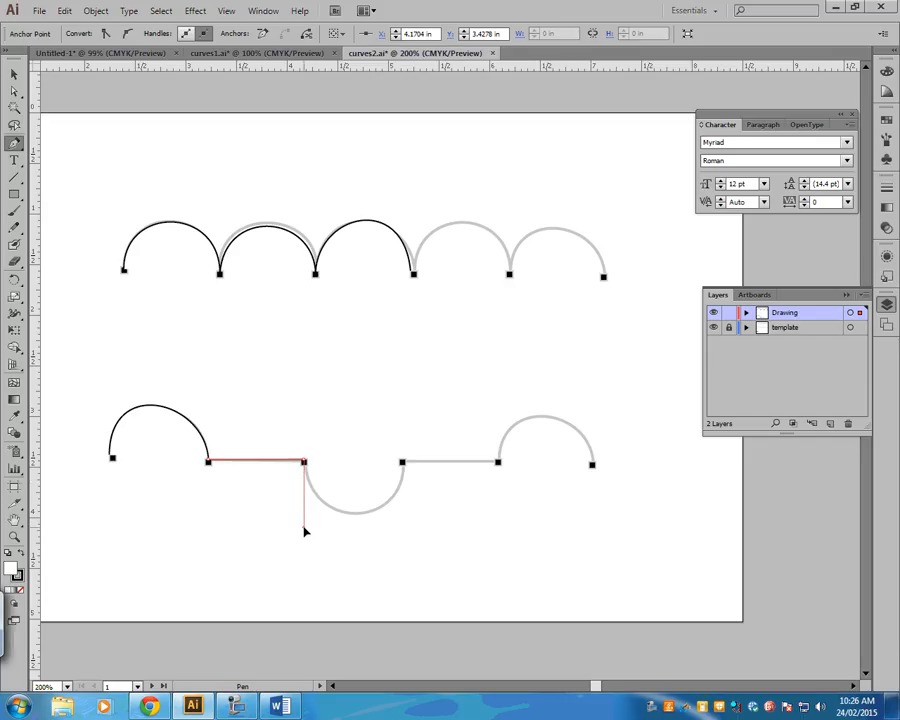
mouse_move(305, 531)
mouse_down()
mouse_move(300, 524)
mouse_move(300, 543)
mouse_move(303, 524)
mouse_up()
drag(403, 463, 403, 390)
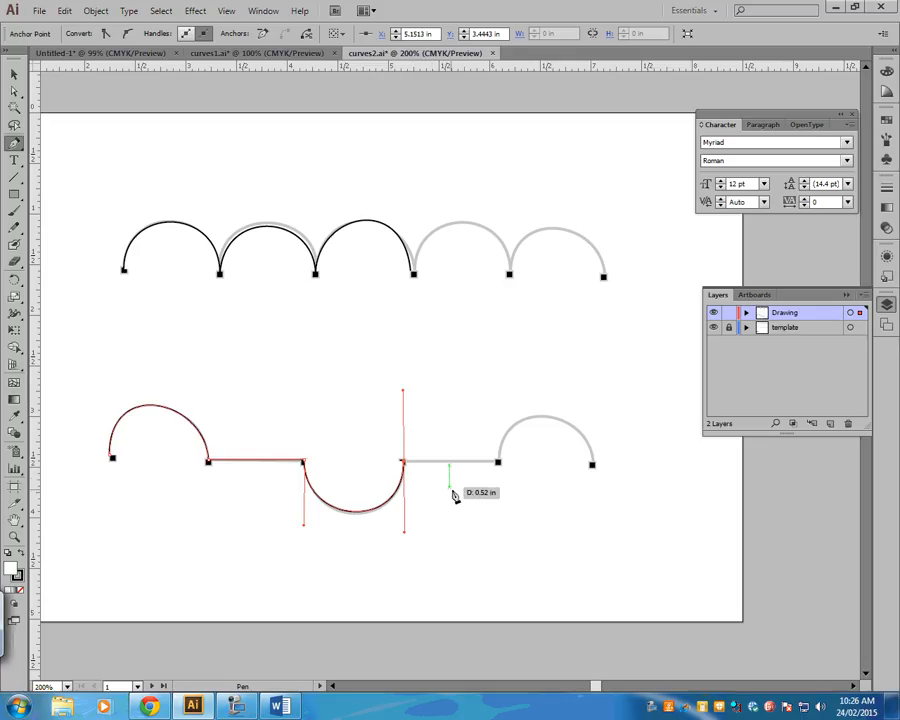
Step: Try to draw line B's second straight segment from the trough's end to the start of the last arch
click(20, 143)
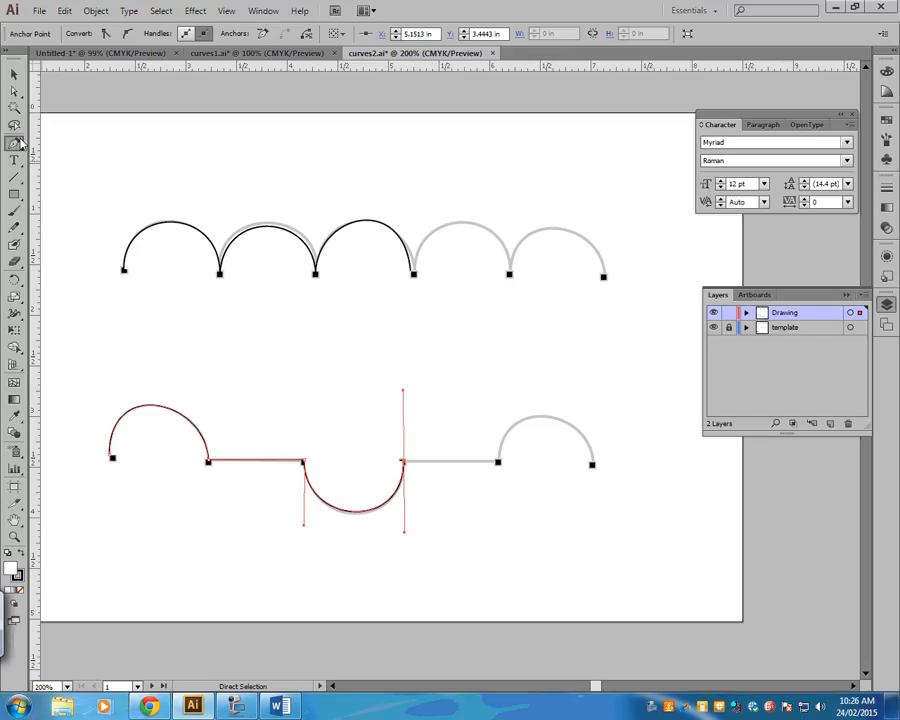
click(15, 143)
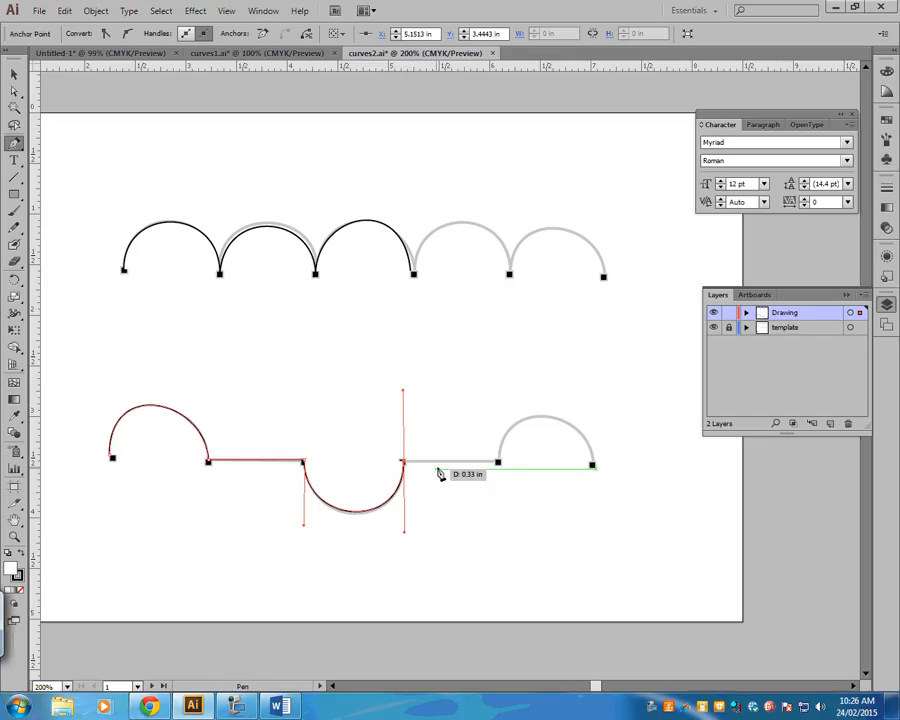
click(498, 463)
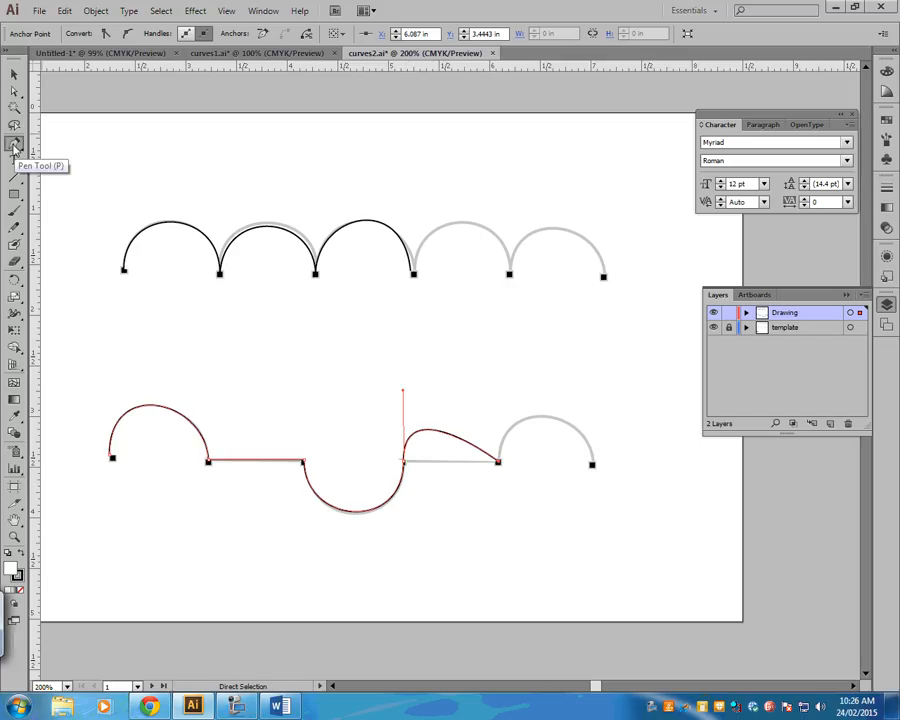
Step: Convert the trough's end anchor to a corner with the Convert Anchor Point tool, and pull its handles back out vertically
drag(15, 147, 80, 196)
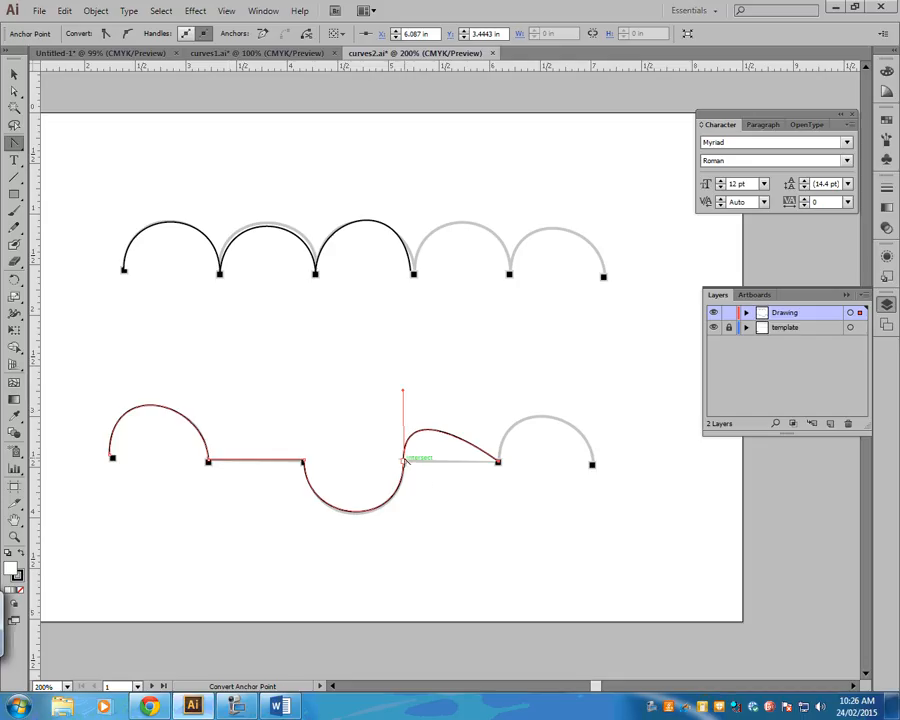
click(404, 460)
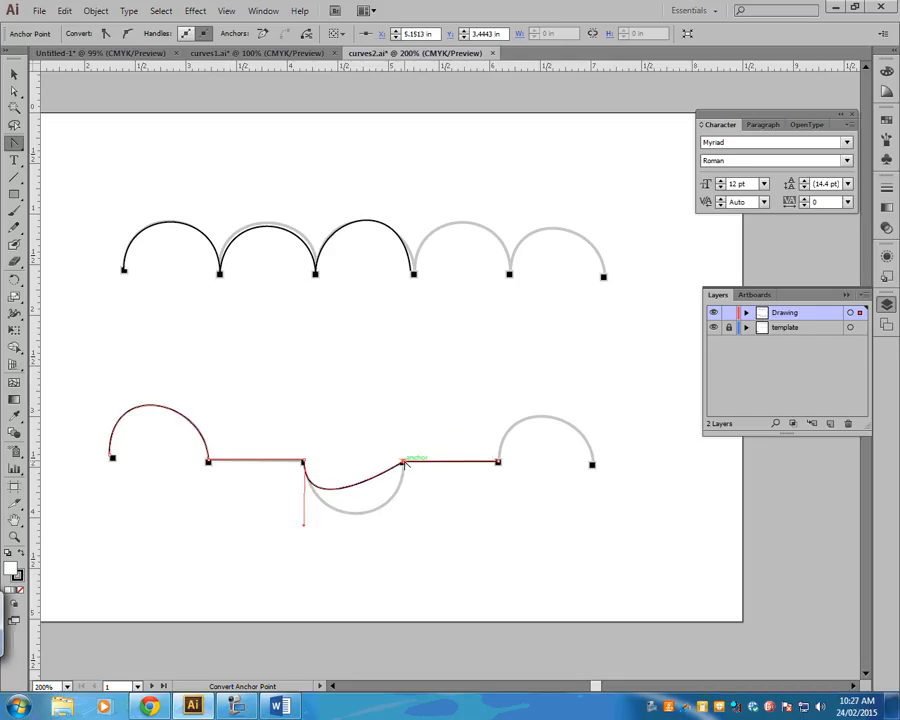
drag(403, 462, 404, 395)
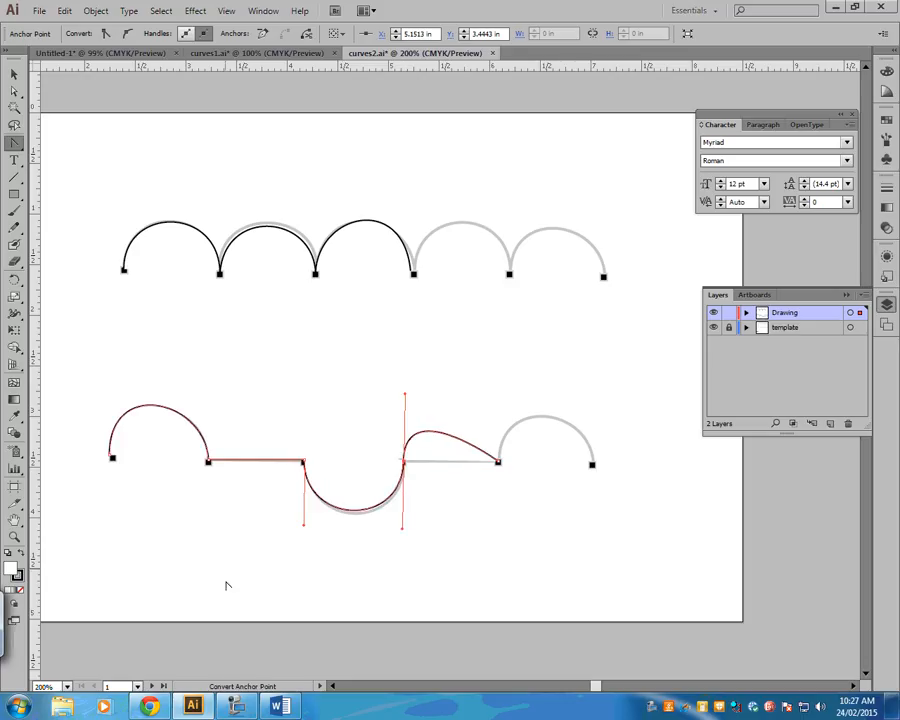
click(238, 708)
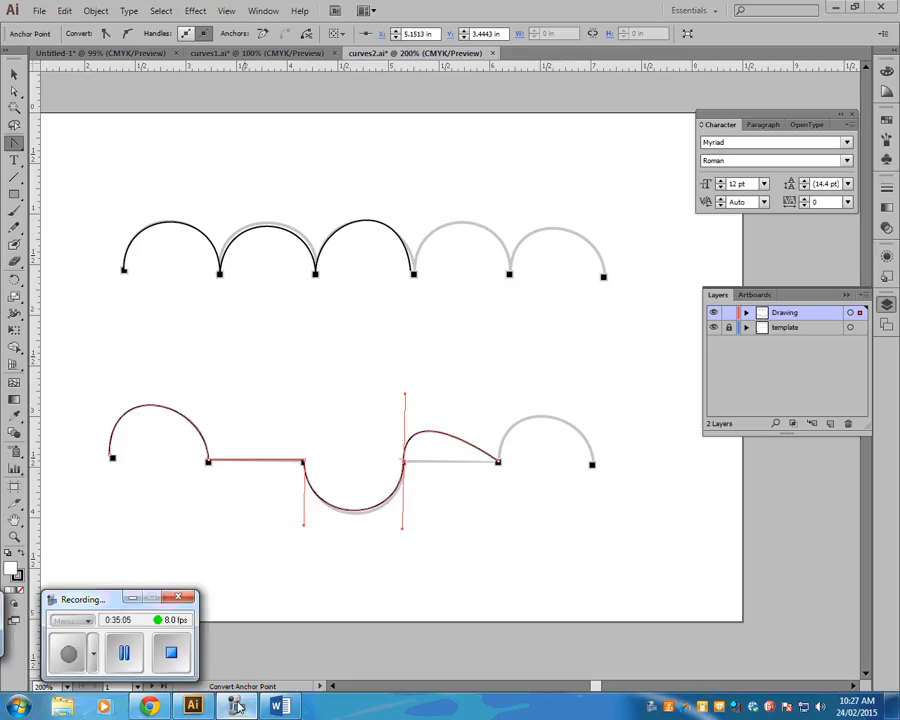
click(131, 598)
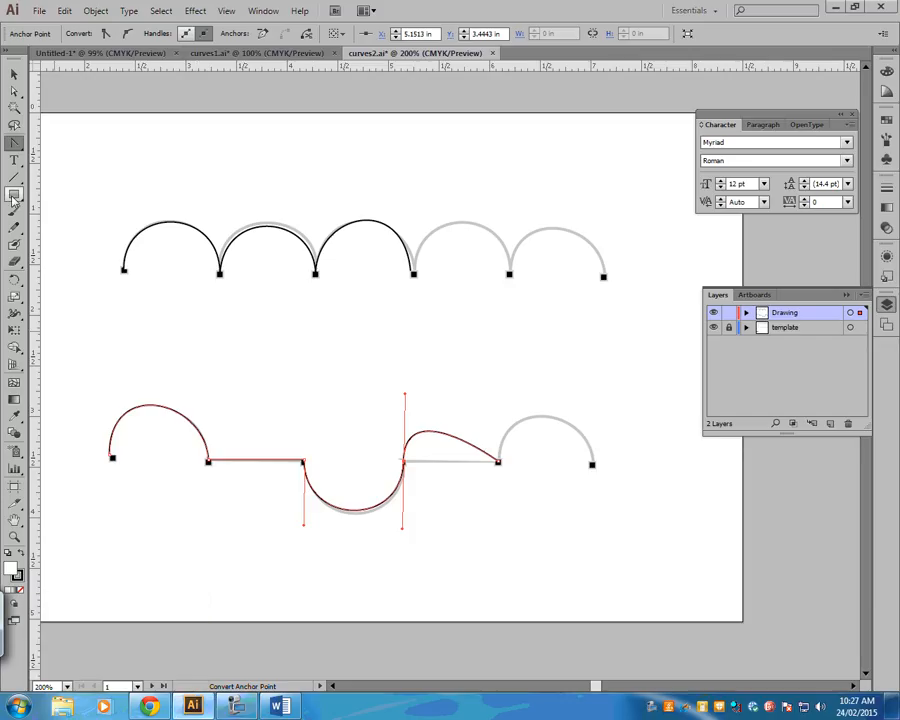
Step: Delete the second straight segment's end anchor and the trough's end anchor with the Delete Anchor Point tool
click(14, 143)
click(78, 176)
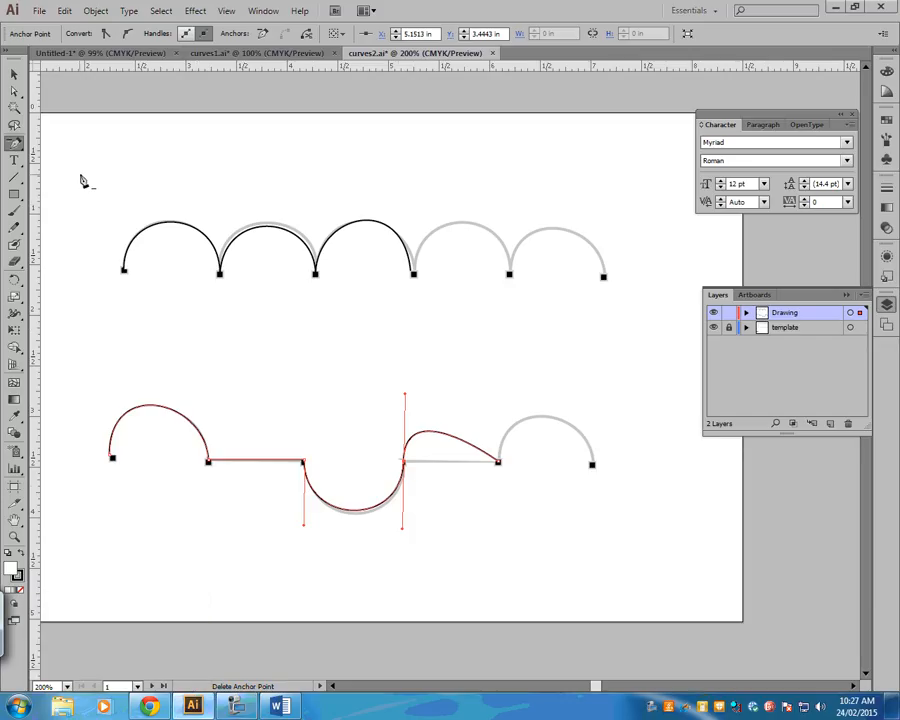
click(499, 462)
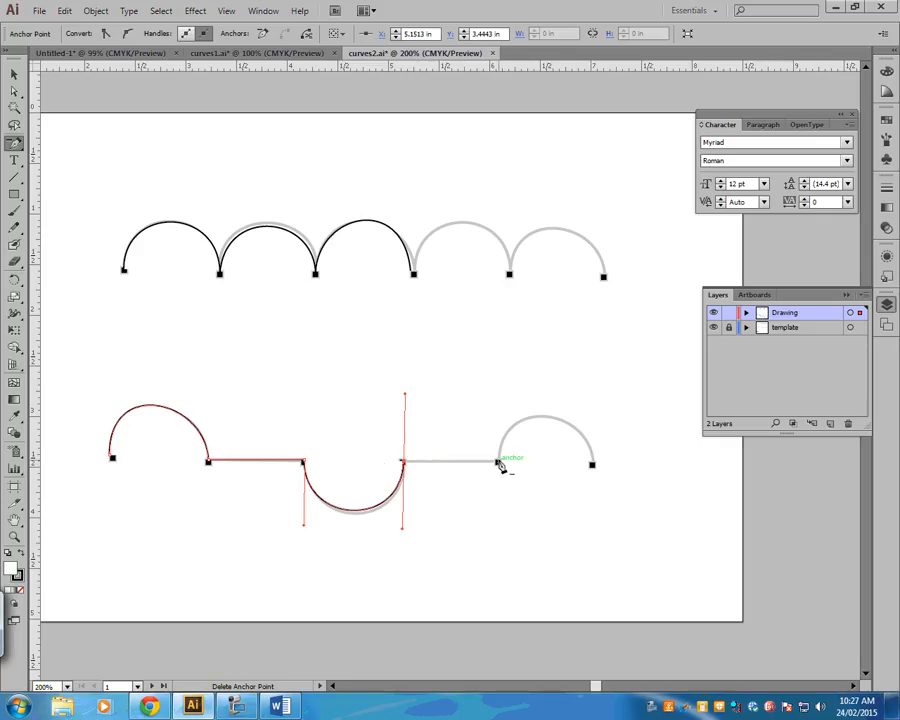
click(404, 463)
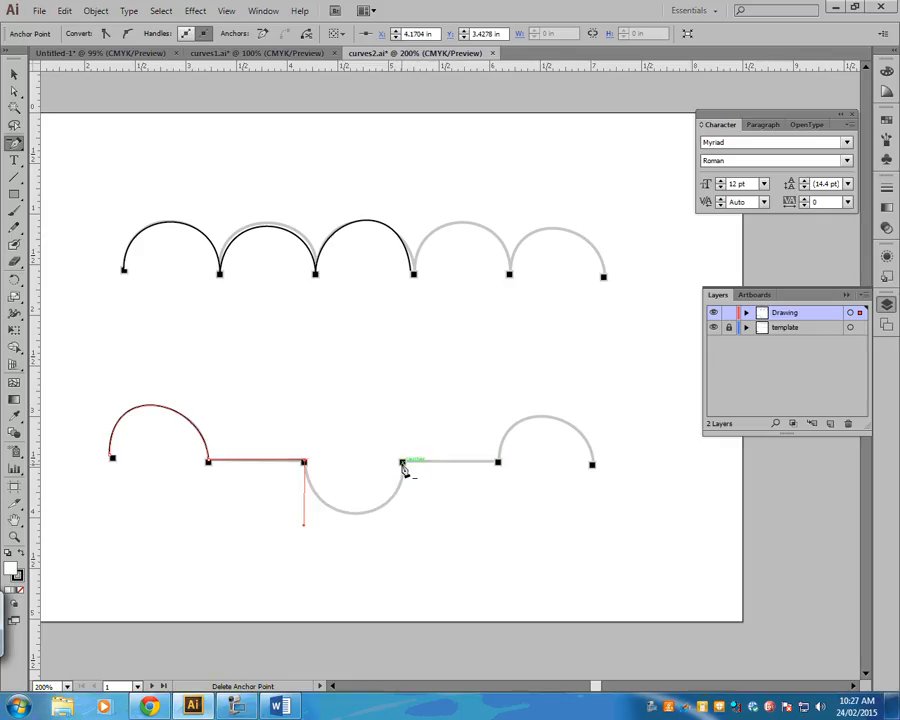
Step: Try to add anchor points at both ends of line B's trough with the Add Anchor Point tool
drag(15, 145, 56, 160)
click(404, 465)
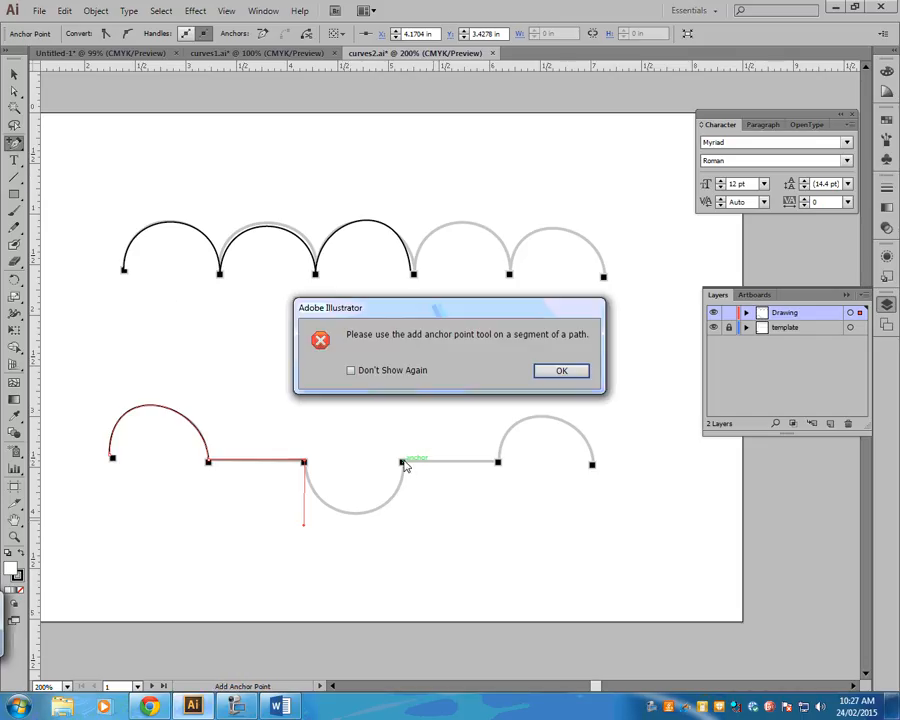
click(564, 372)
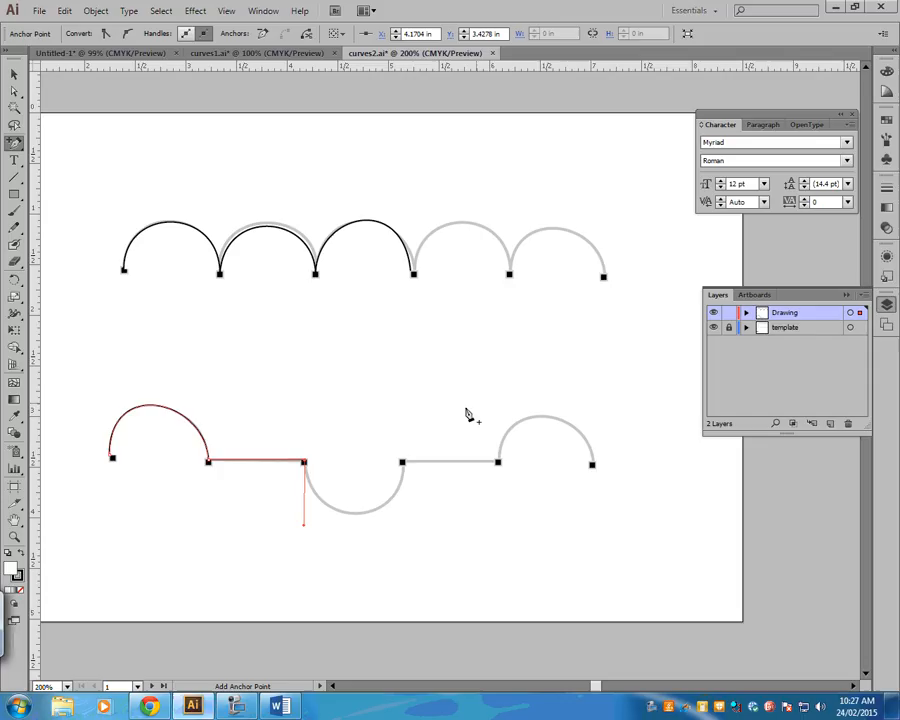
click(306, 464)
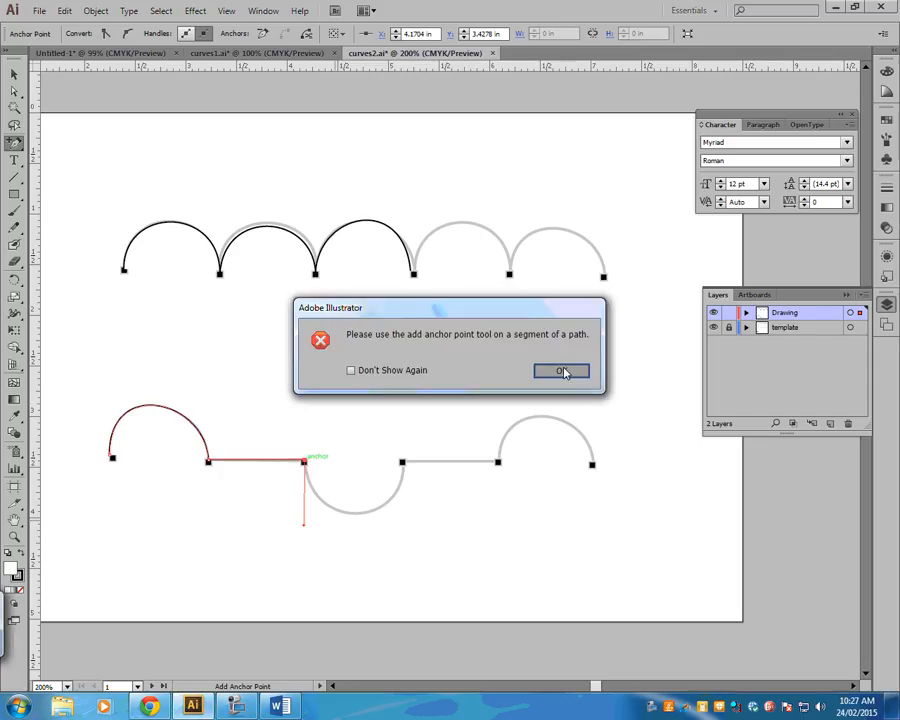
click(563, 371)
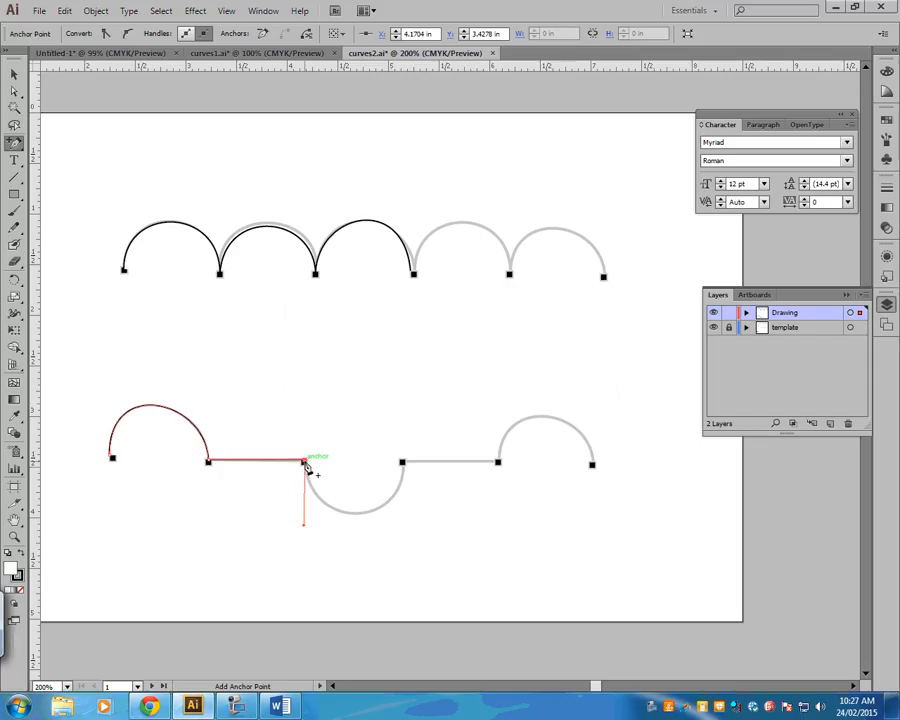
click(306, 464)
click(566, 371)
Step: Redraw line B's trough with the Pen tool, continuing from its start anchor and pulling the end anchor's handle straight up
drag(15, 147, 62, 141)
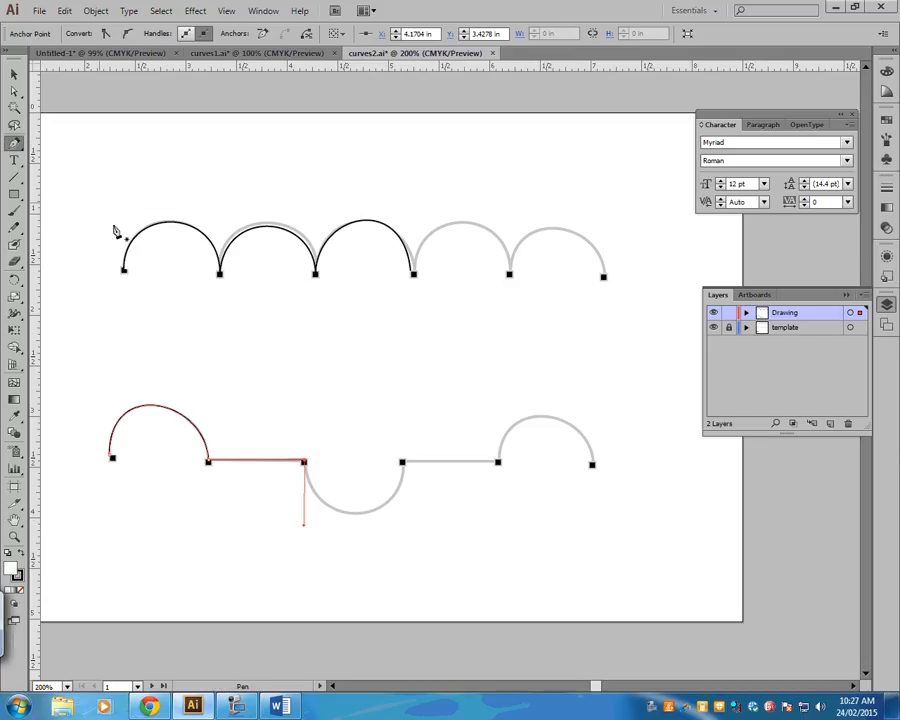
drag(404, 463, 404, 411)
key(ctrl+z)
drag(305, 462, 304, 526)
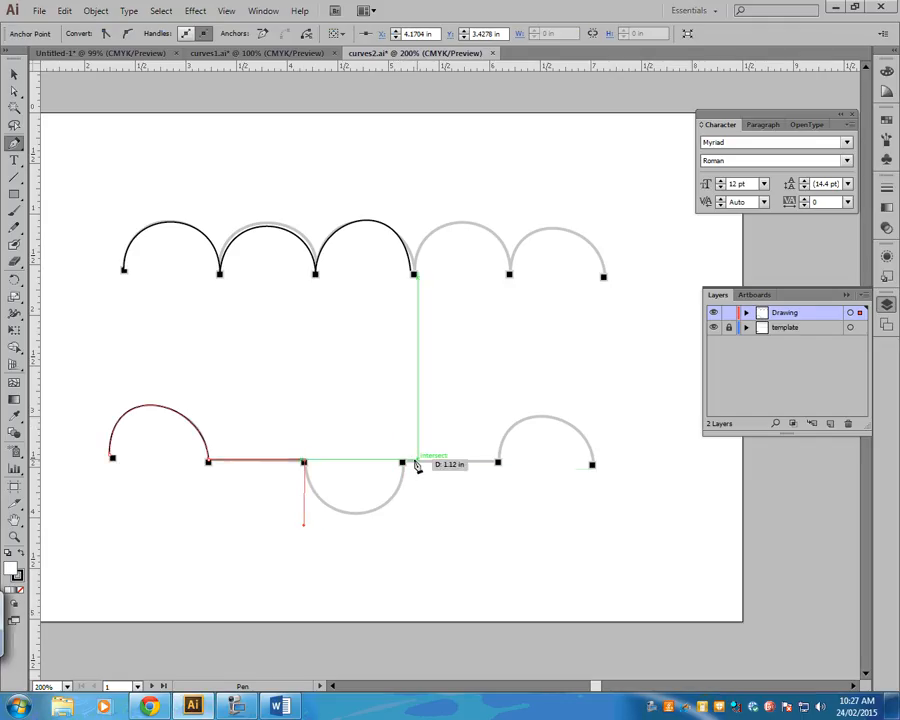
drag(402, 463, 404, 394)
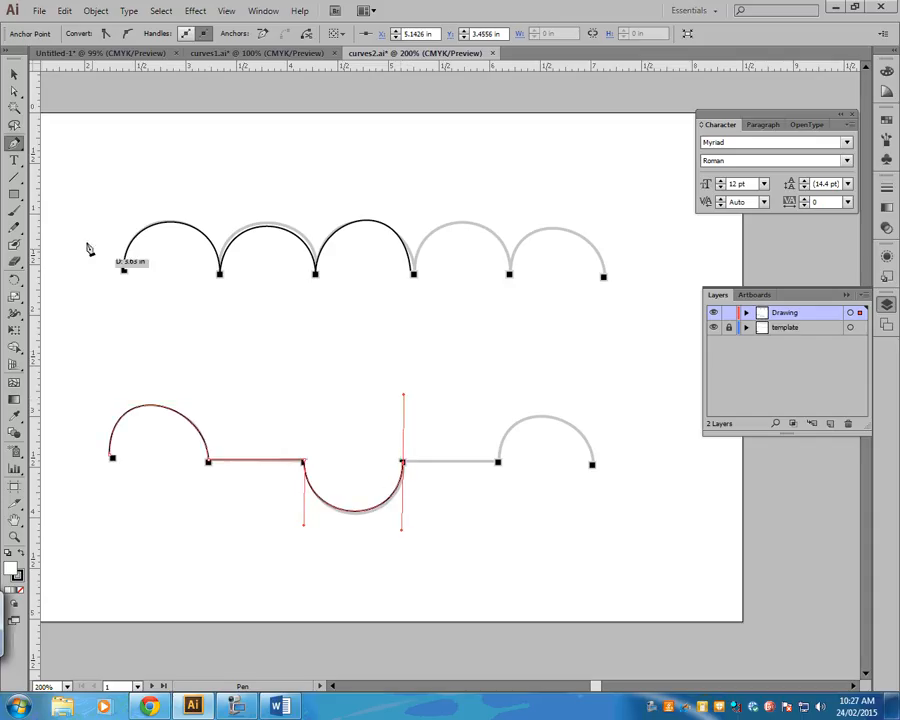
Step: Try to draw line B's second straight segment between the trough's end and the last arch's start, and undo the attempt
drag(15, 145, 52, 175)
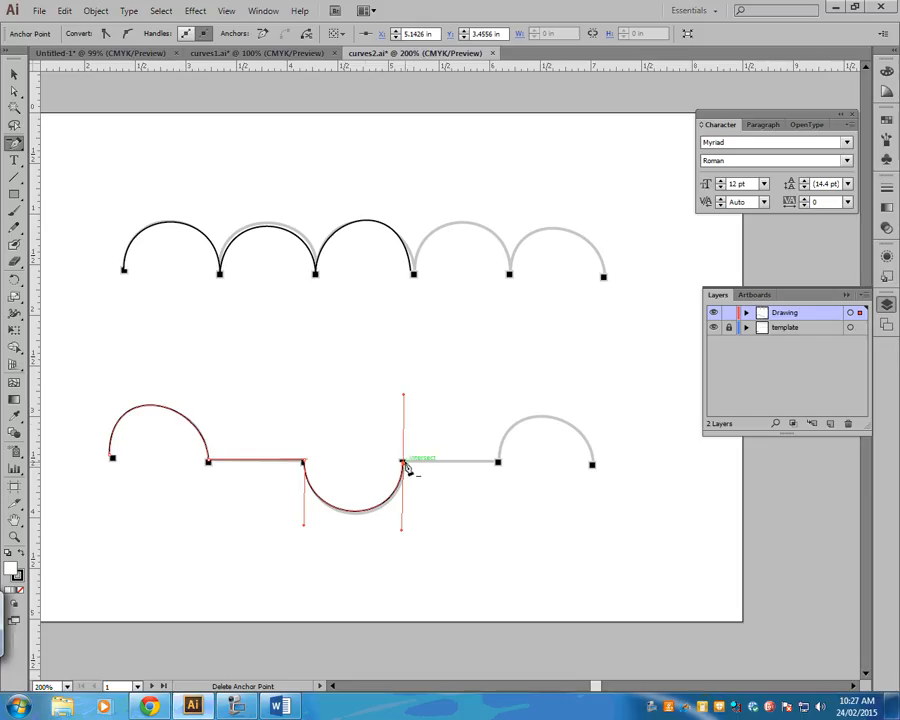
drag(15, 143, 60, 141)
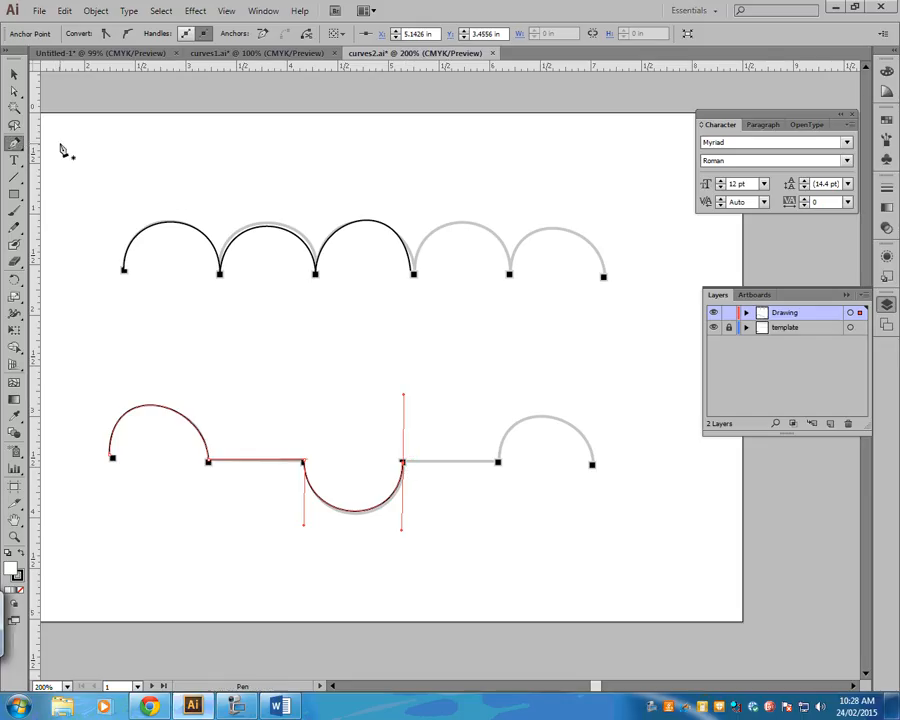
click(498, 463)
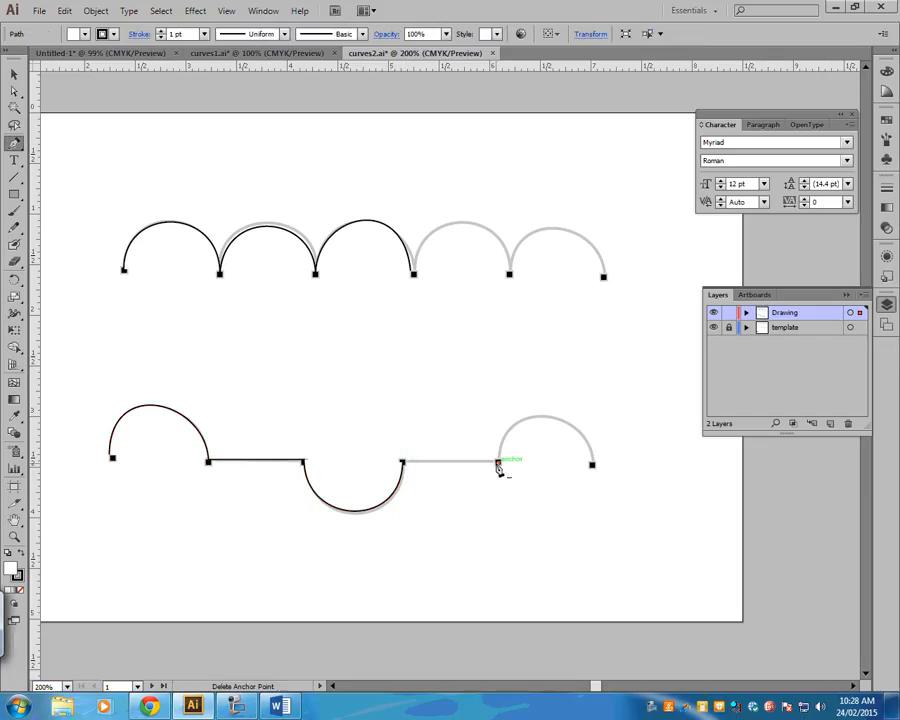
click(404, 462)
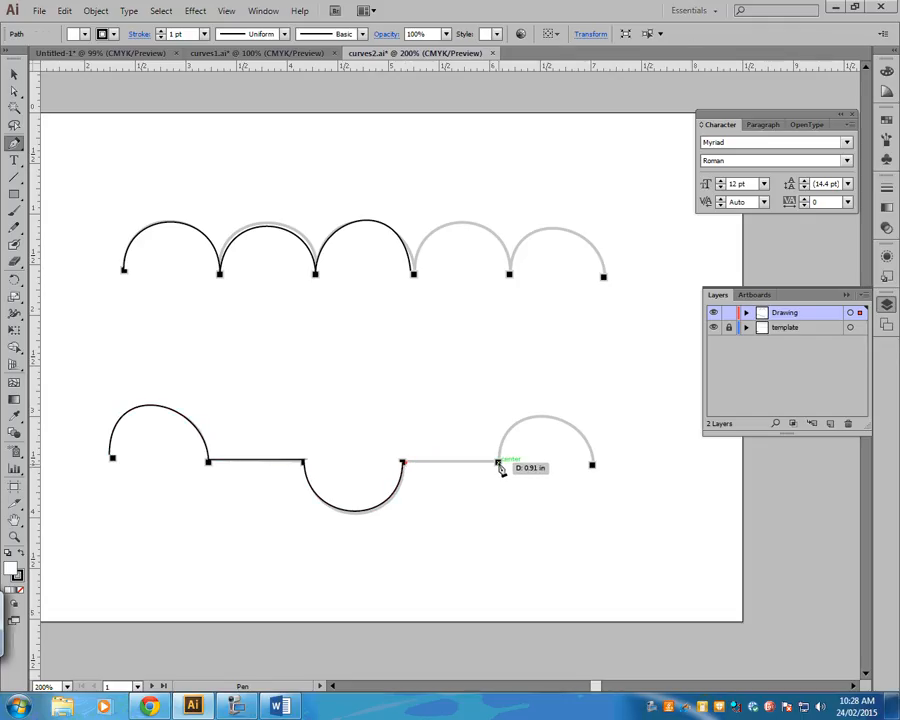
click(498, 463)
key(ctrl+z)
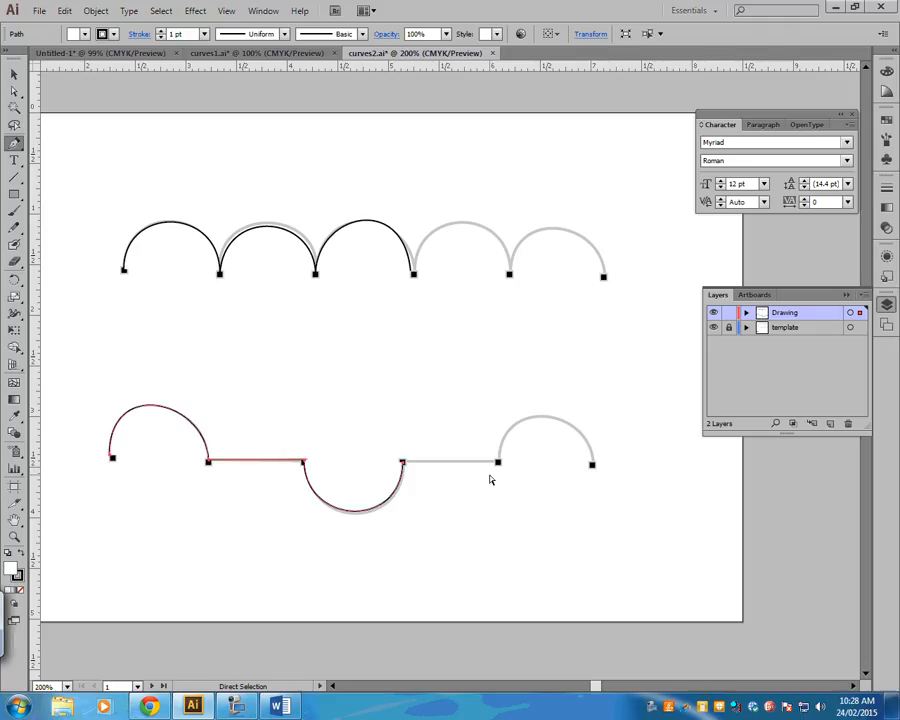
Step: Convert the trough's end anchor to a corner, and draw a straight segment from it to the start of line B's last arch
click(403, 463)
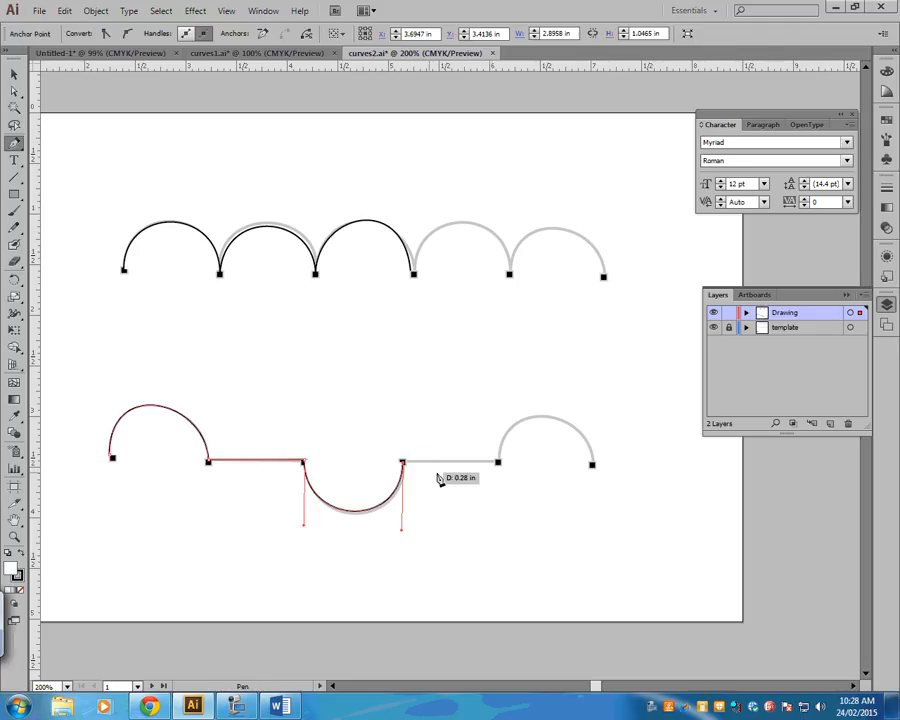
click(498, 463)
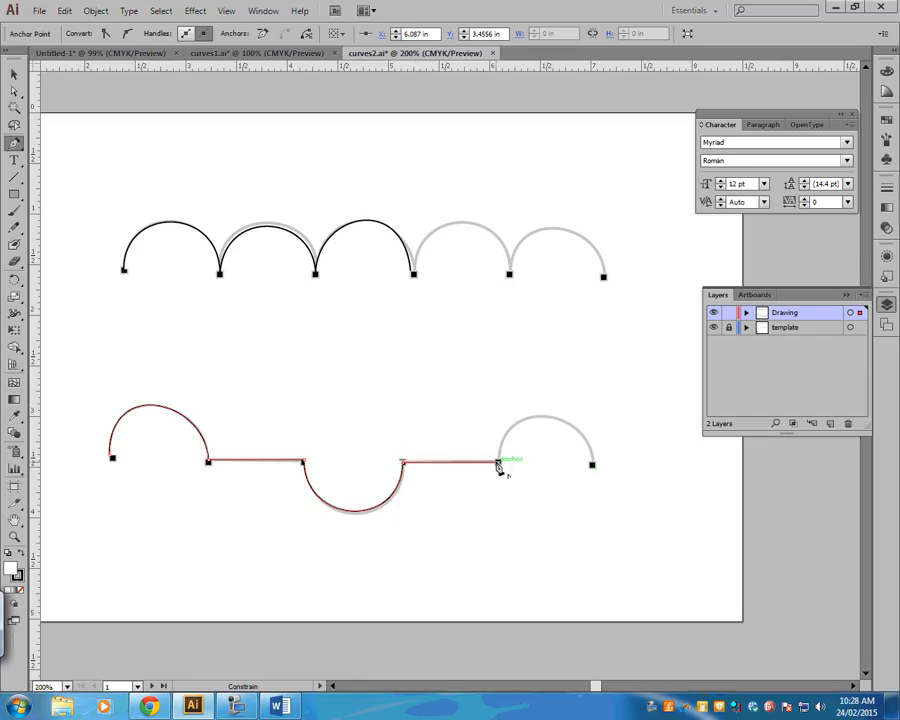